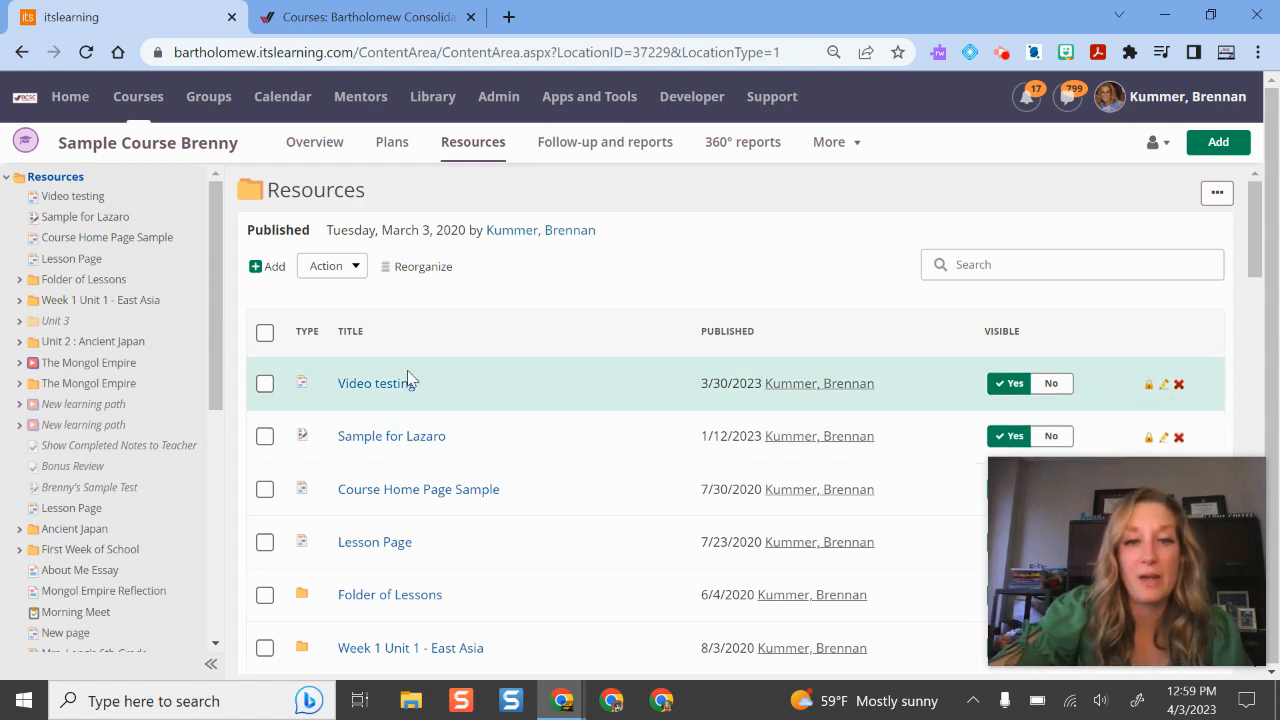
Review the course's resource list and the element types that can be added, down to the test tools.
scroll(355, 217, "down", 2)
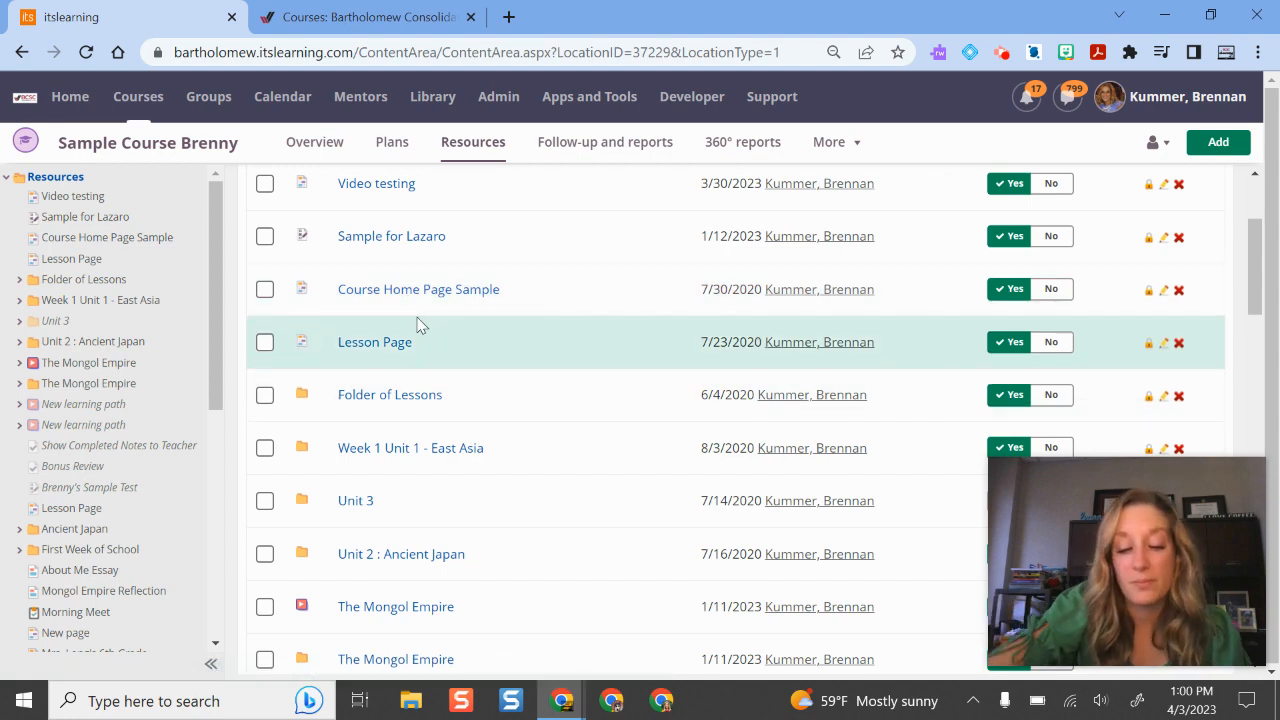
scroll(430, 320, "up", 2)
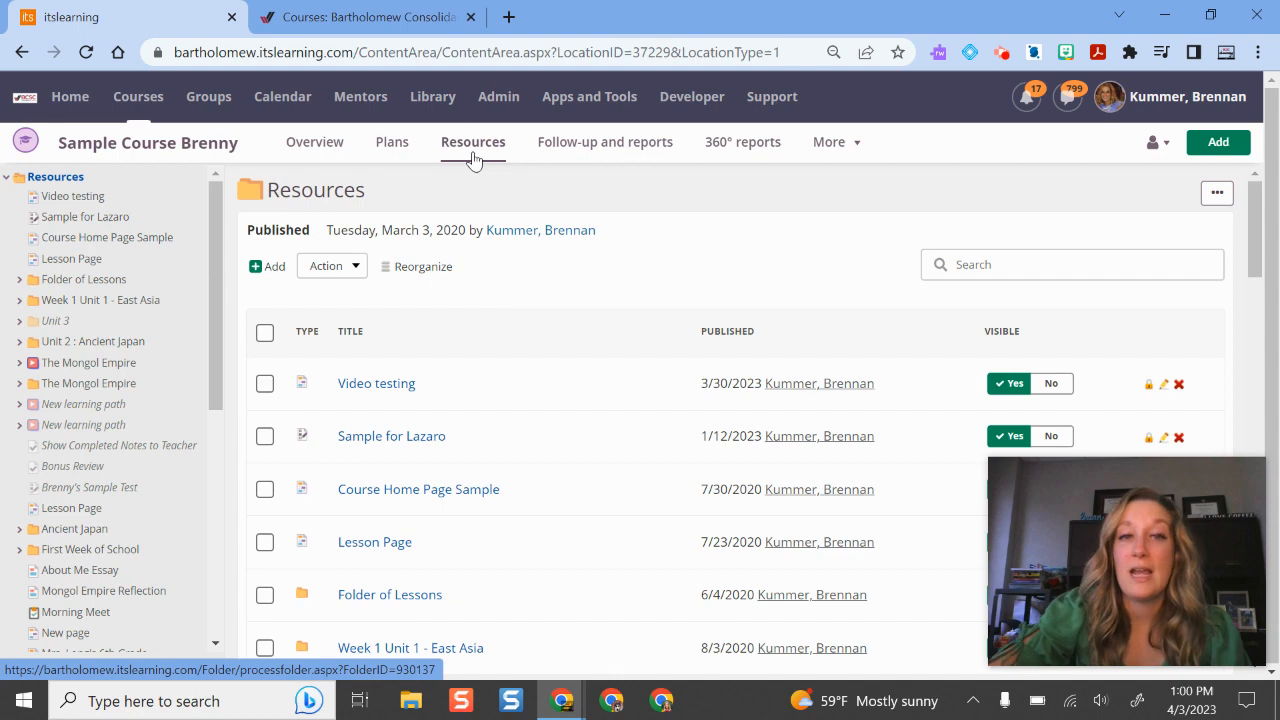
left_click(473, 158)
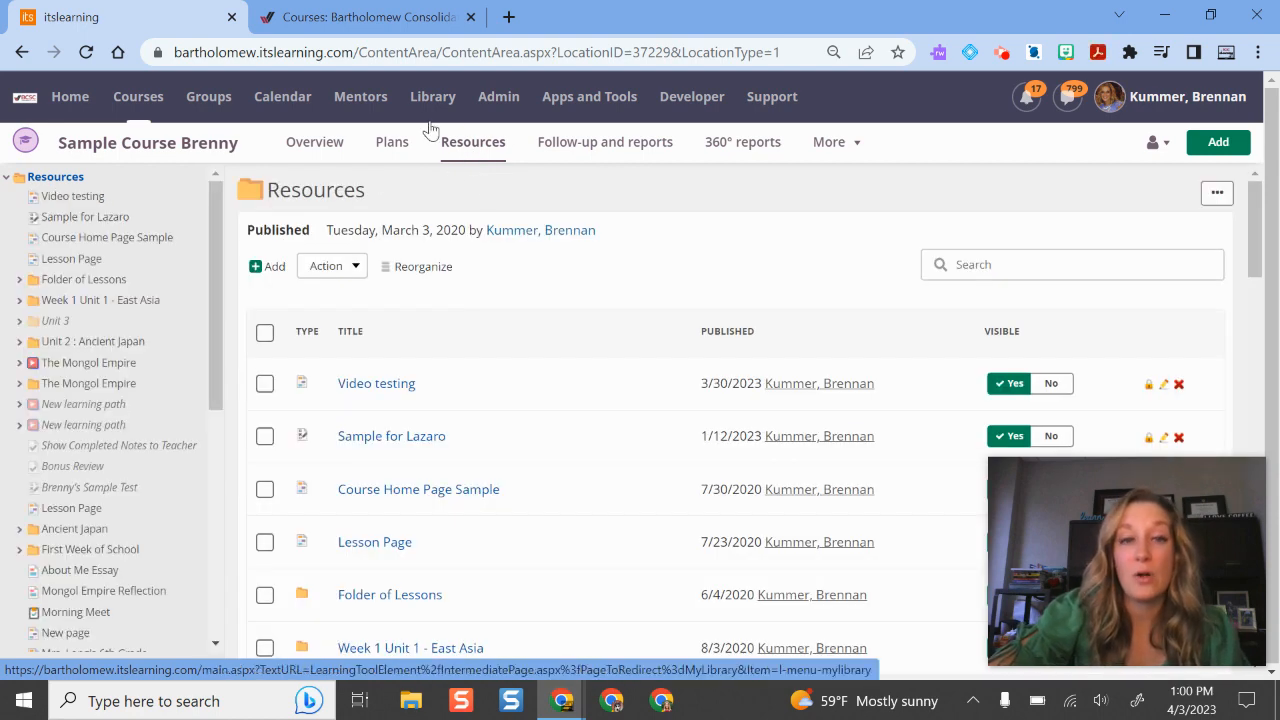
left_click(272, 266)
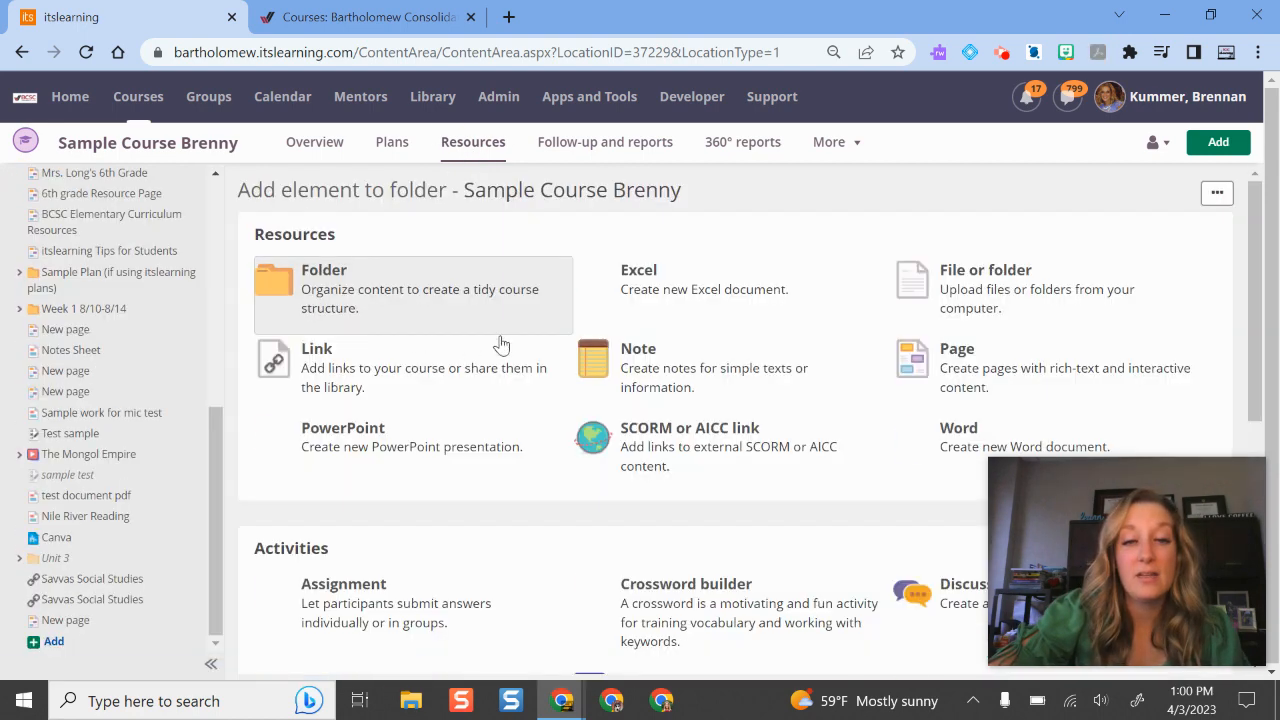
scroll(502, 345, "down", 5)
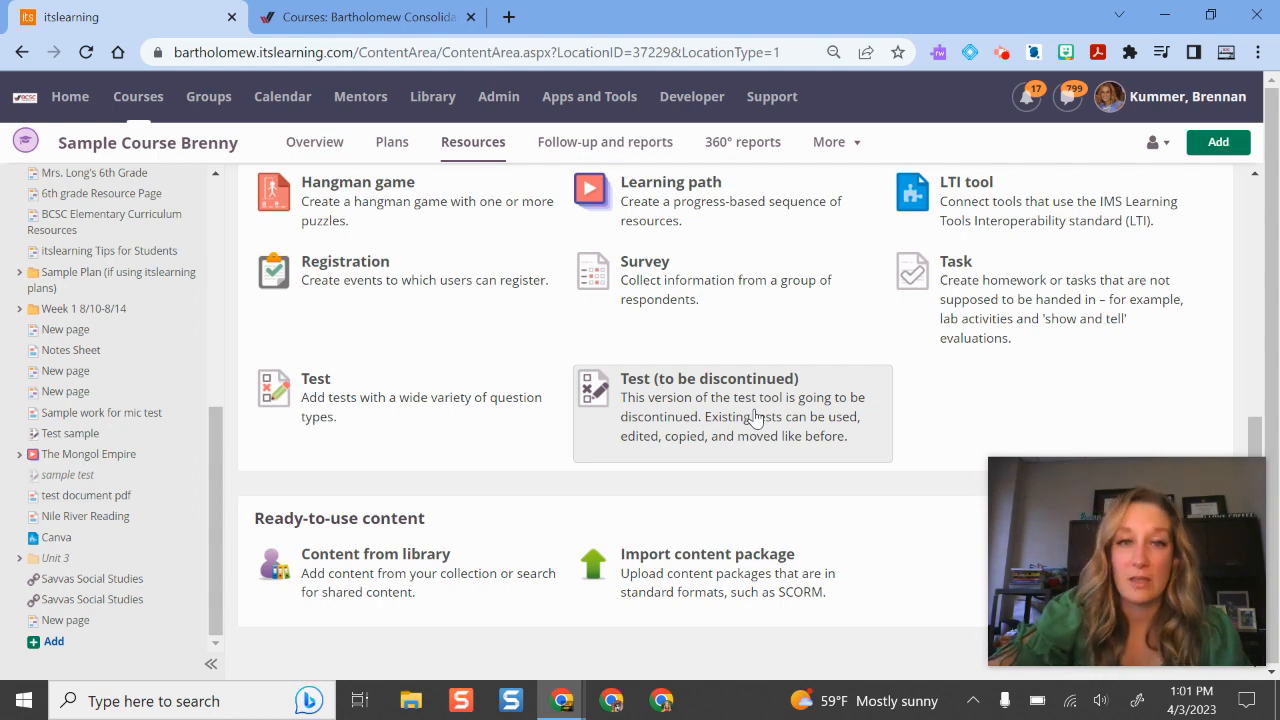
Open the question list of the sample test that follows Video testing in the course resources.
scroll(150, 260, "up", 3)
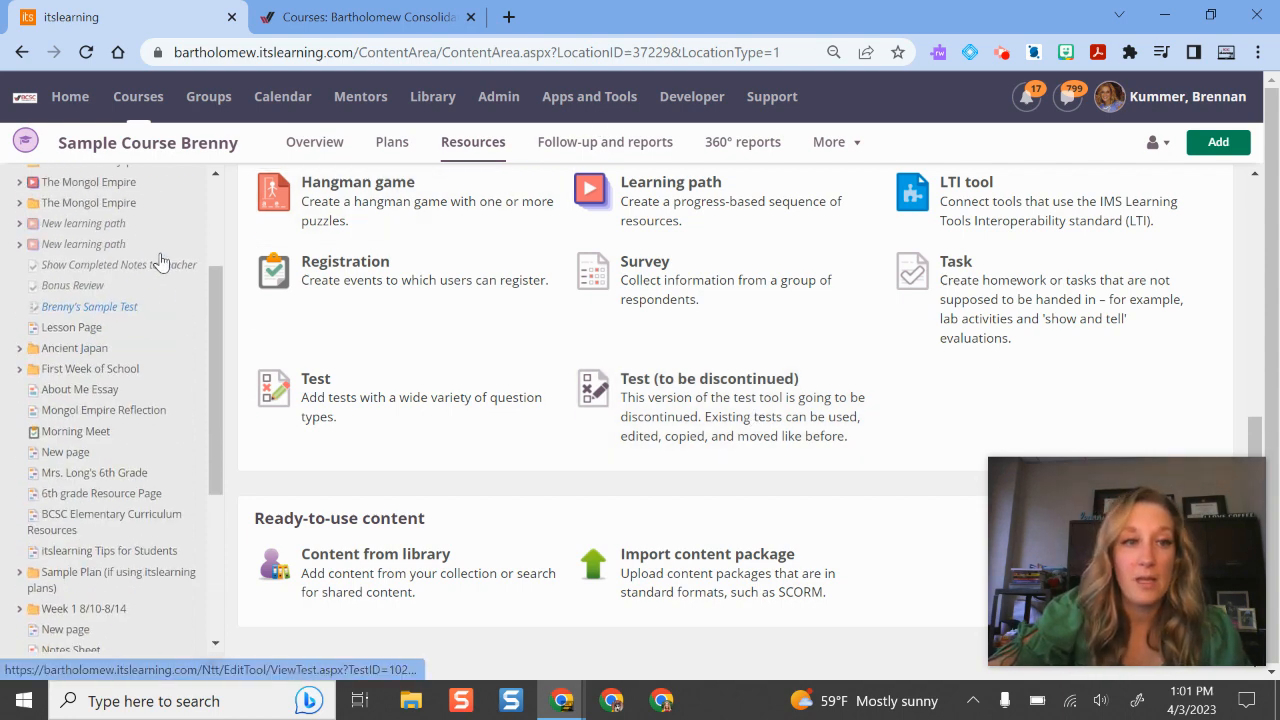
scroll(80, 223, "up", 2)
left_click(70, 216)
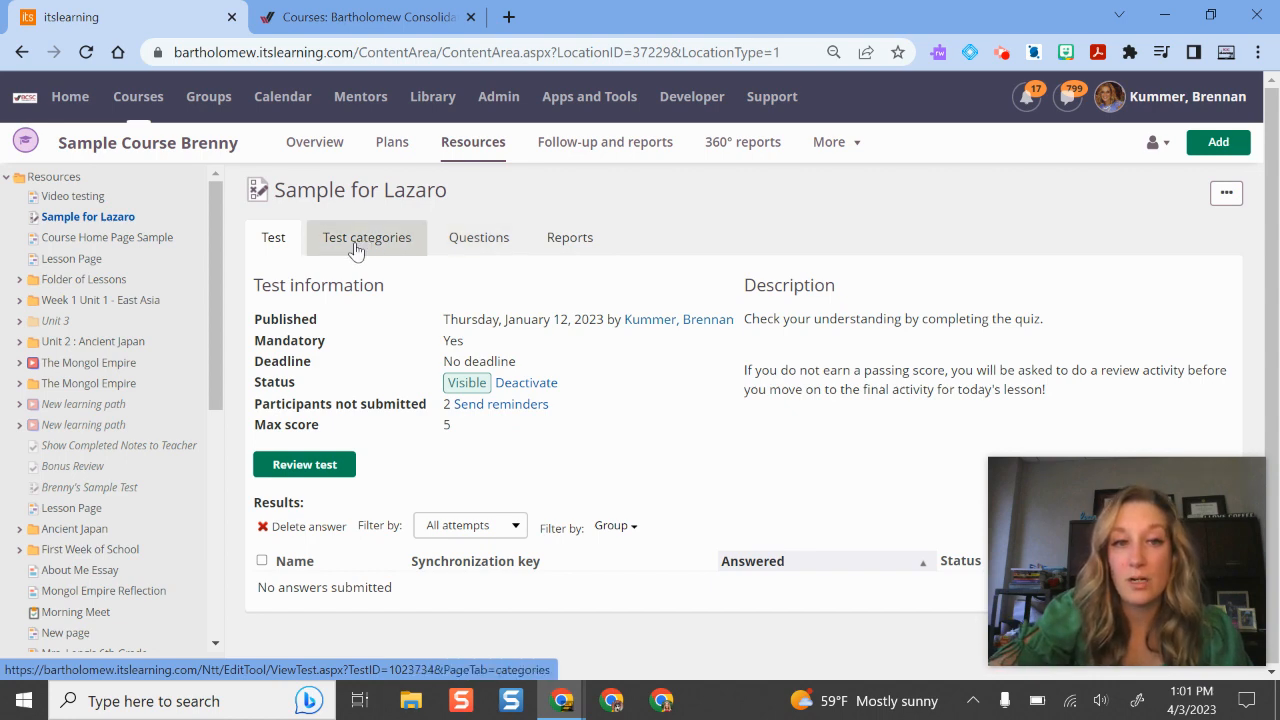
left_click(503, 244)
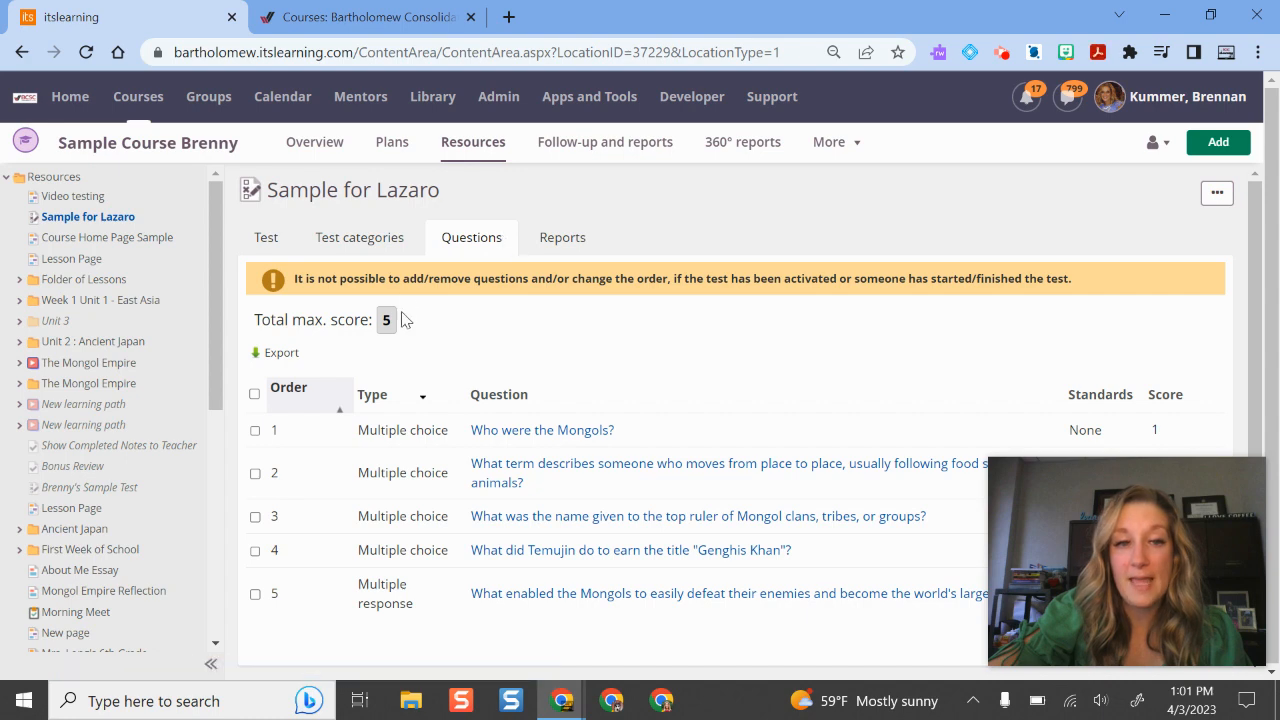
Select all questions of the sample test and export them as a zip file.
scroll(288, 375, "down", 1)
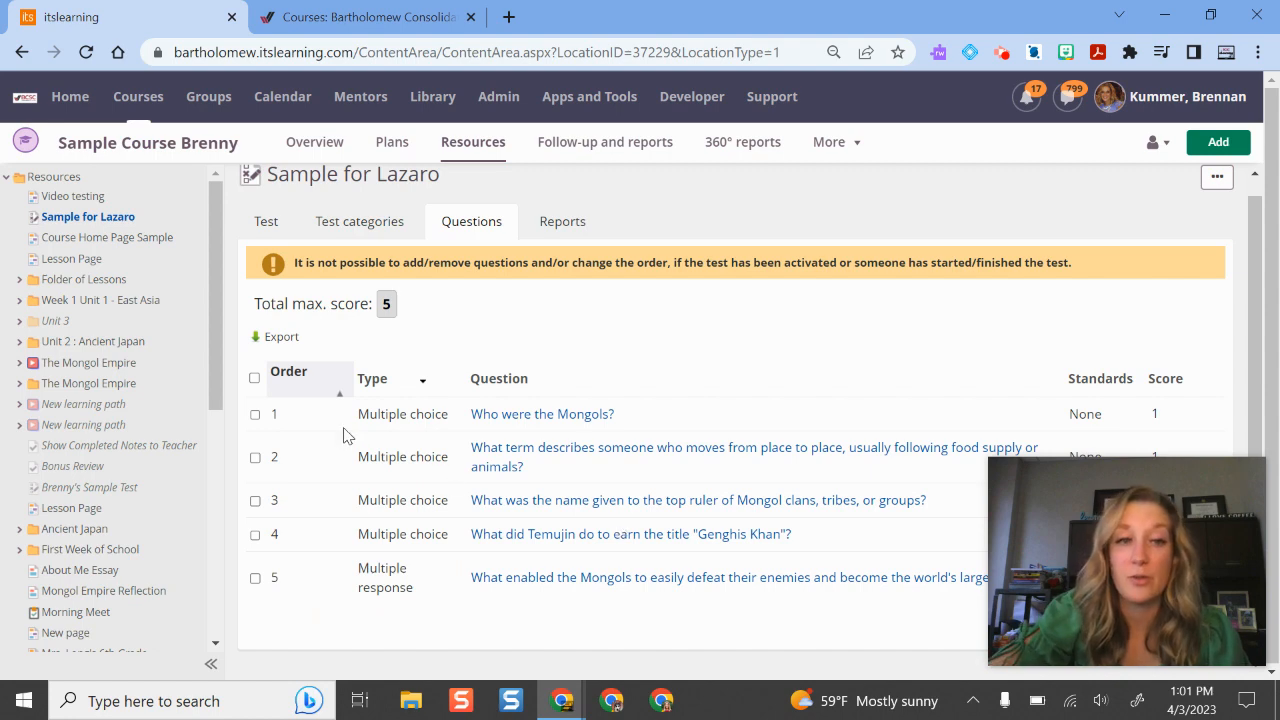
left_click(254, 379)
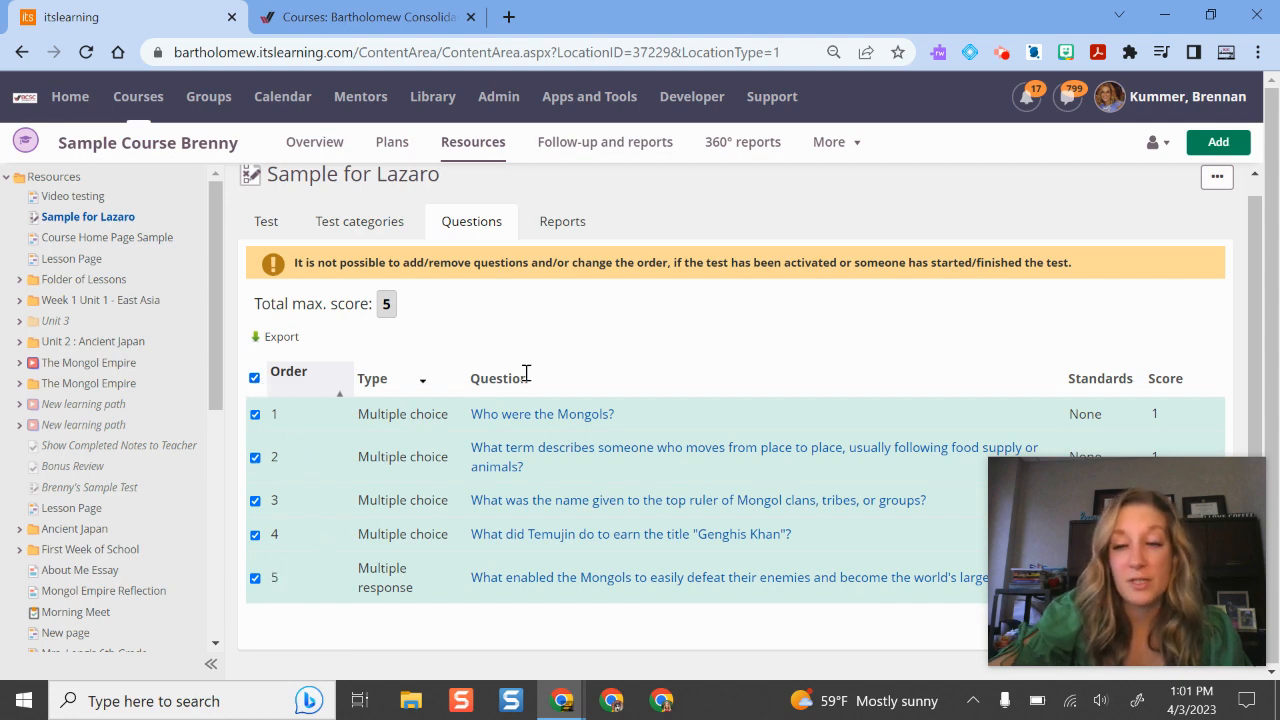
left_click(296, 340)
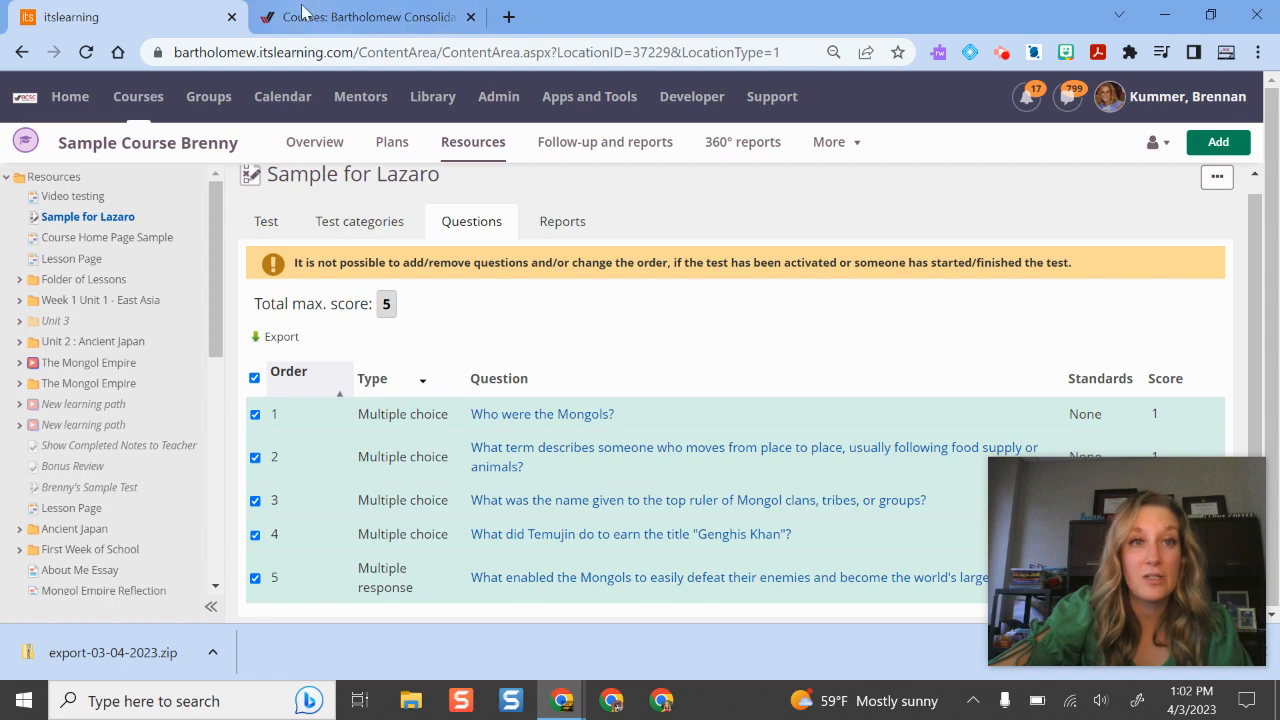
Switch to Canvas, open the teacher's own published sandbox course from the dashboard and dismiss the welcome tour.
left_click(330, 20)
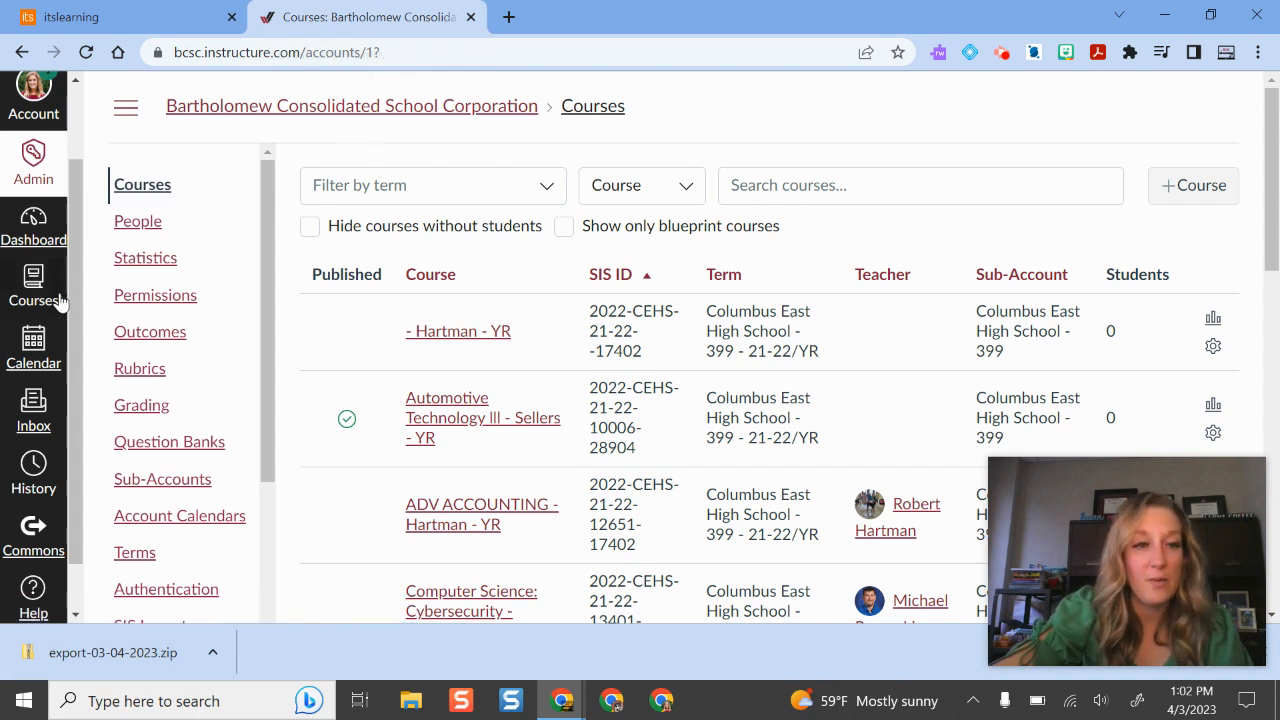
left_click(36, 226)
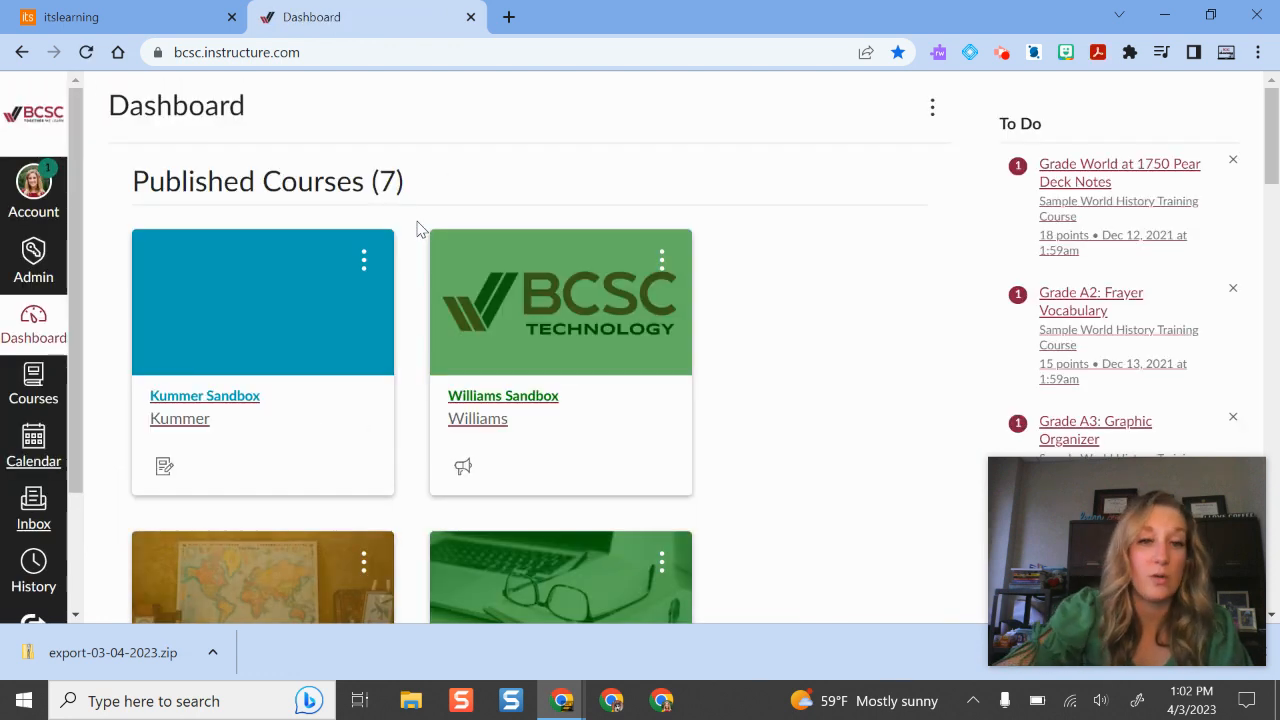
left_click(192, 400)
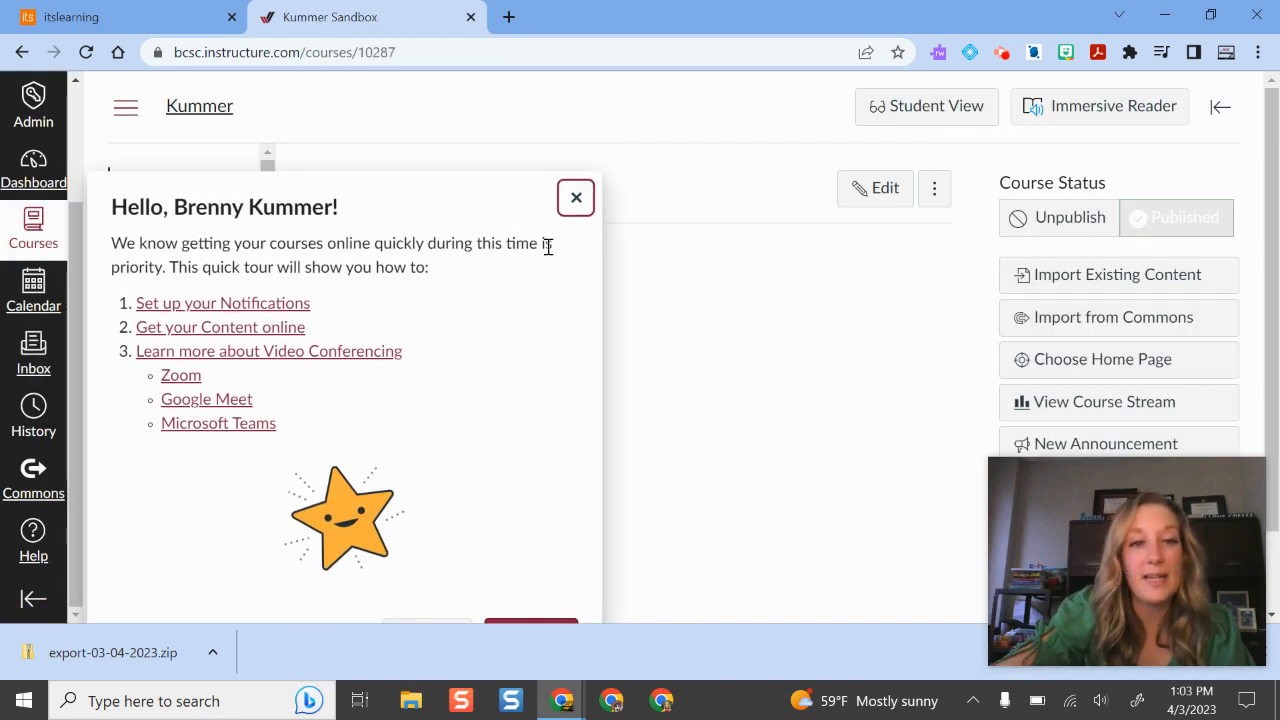
left_click(576, 199)
left_click(724, 466)
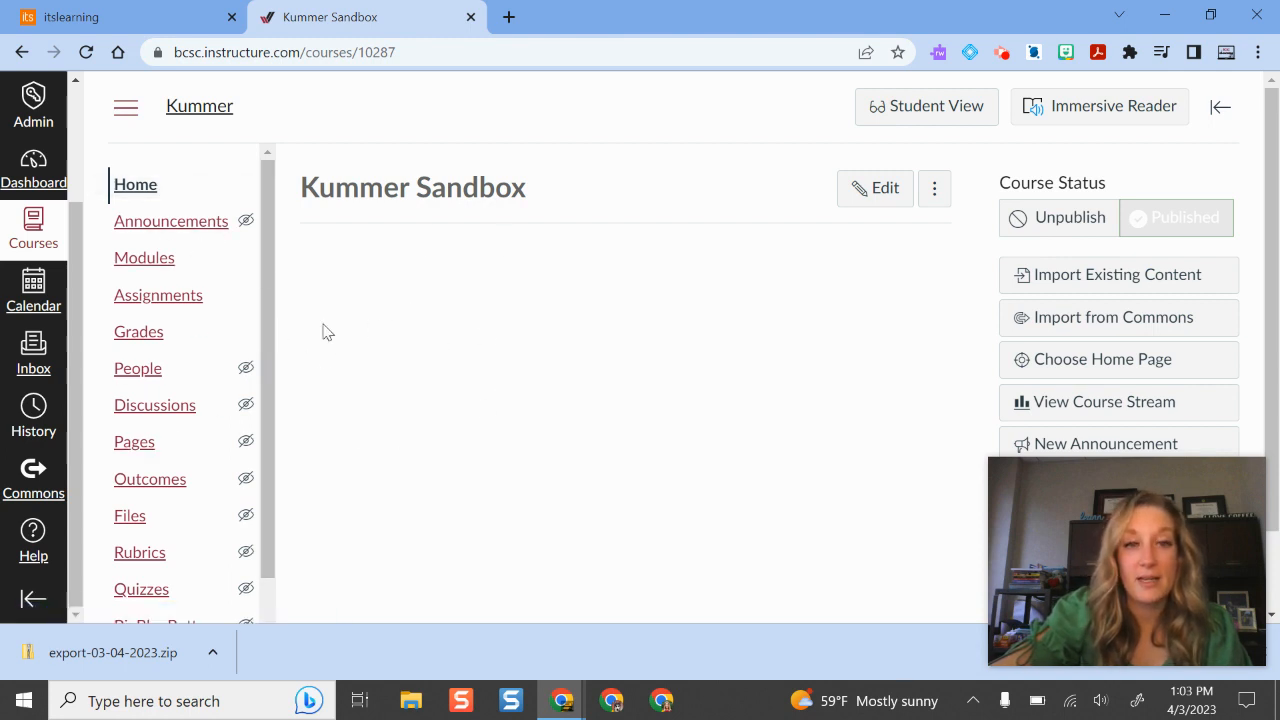
Collapse and show the course navigation again, and open the sandbox course's Quizzes page.
scroll(209, 397, "down", 2)
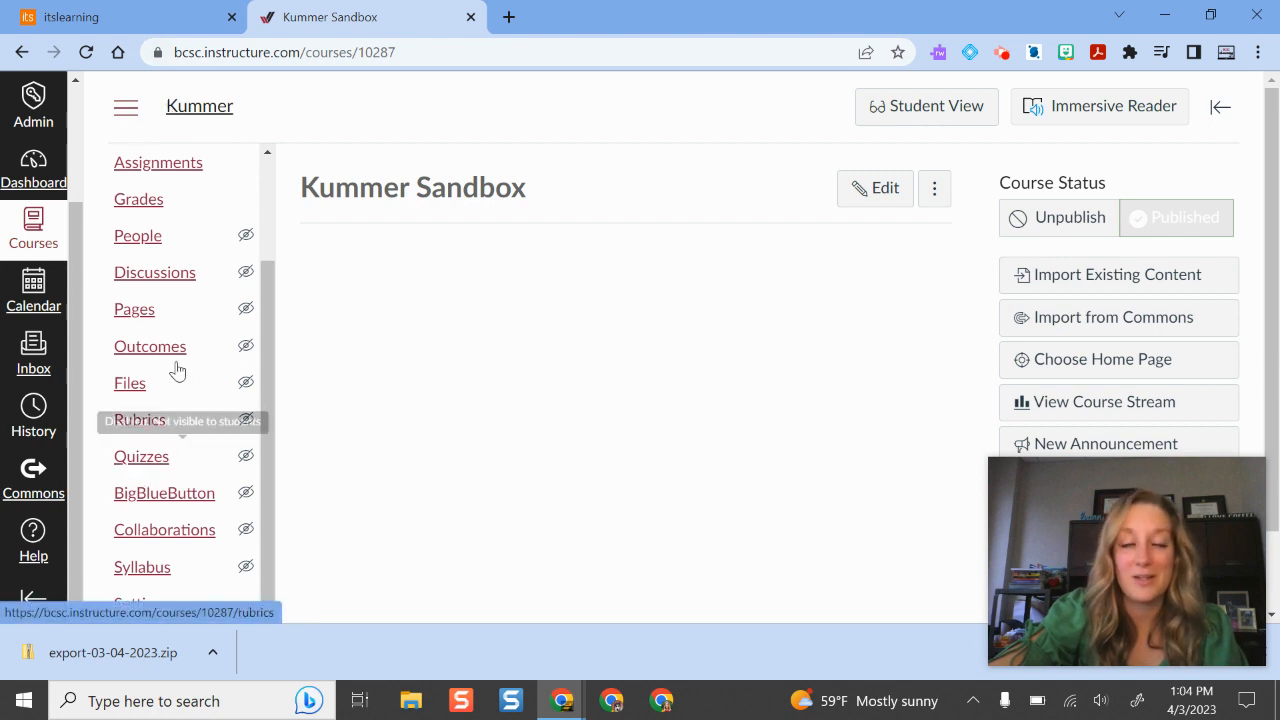
left_click(124, 112)
left_click(124, 112)
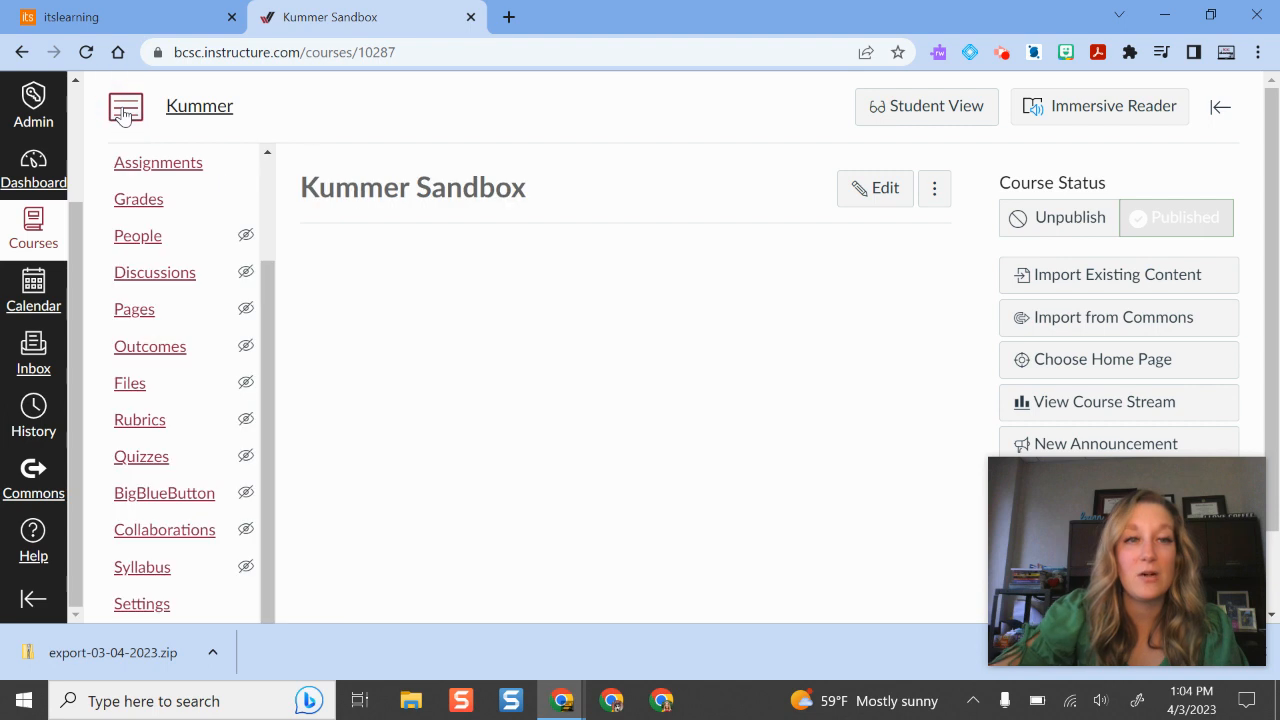
left_click(124, 112)
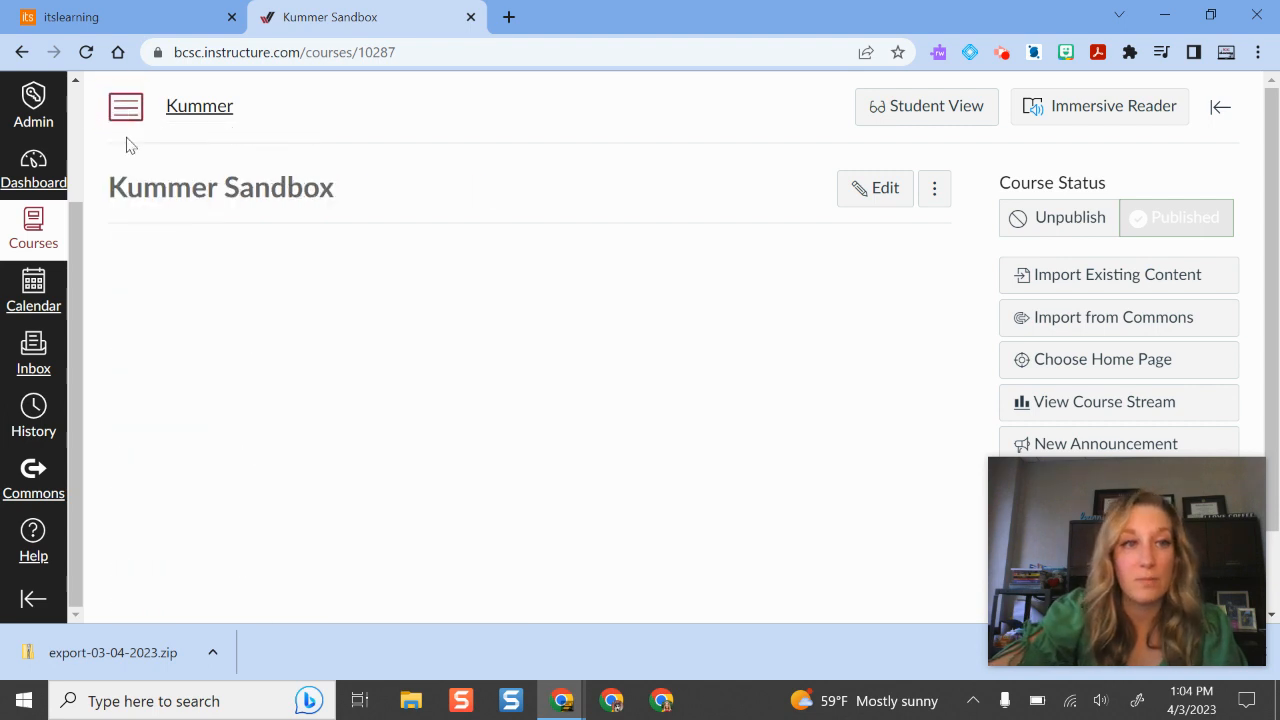
left_click(126, 110)
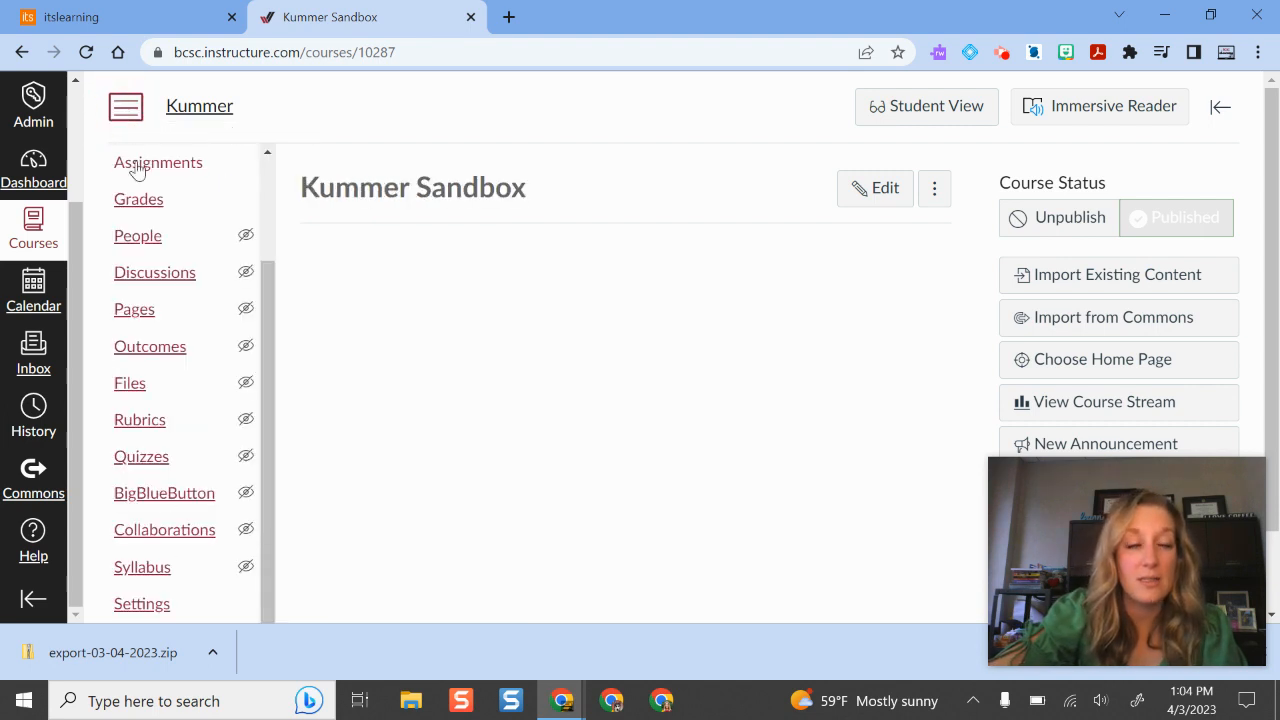
left_click(136, 466)
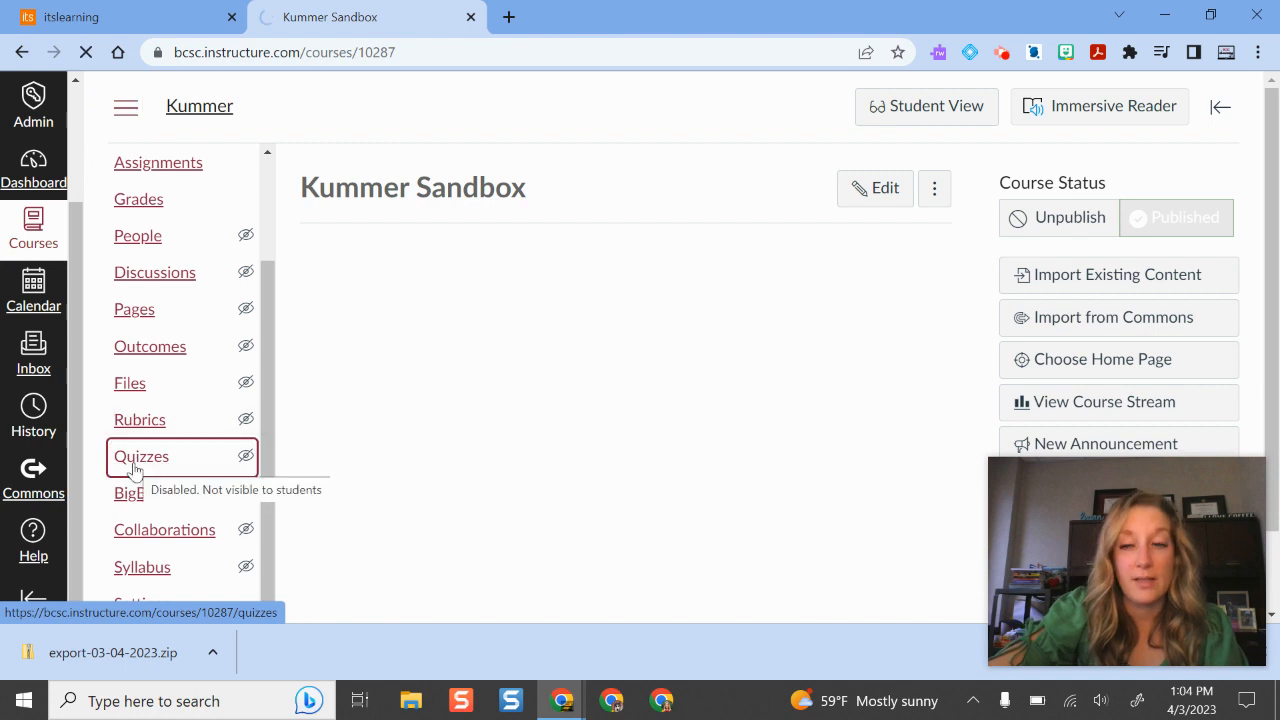
Close the browser's downloads bar on the Quizzes page.
left_click_drag(1134, 603, 1146, 218)
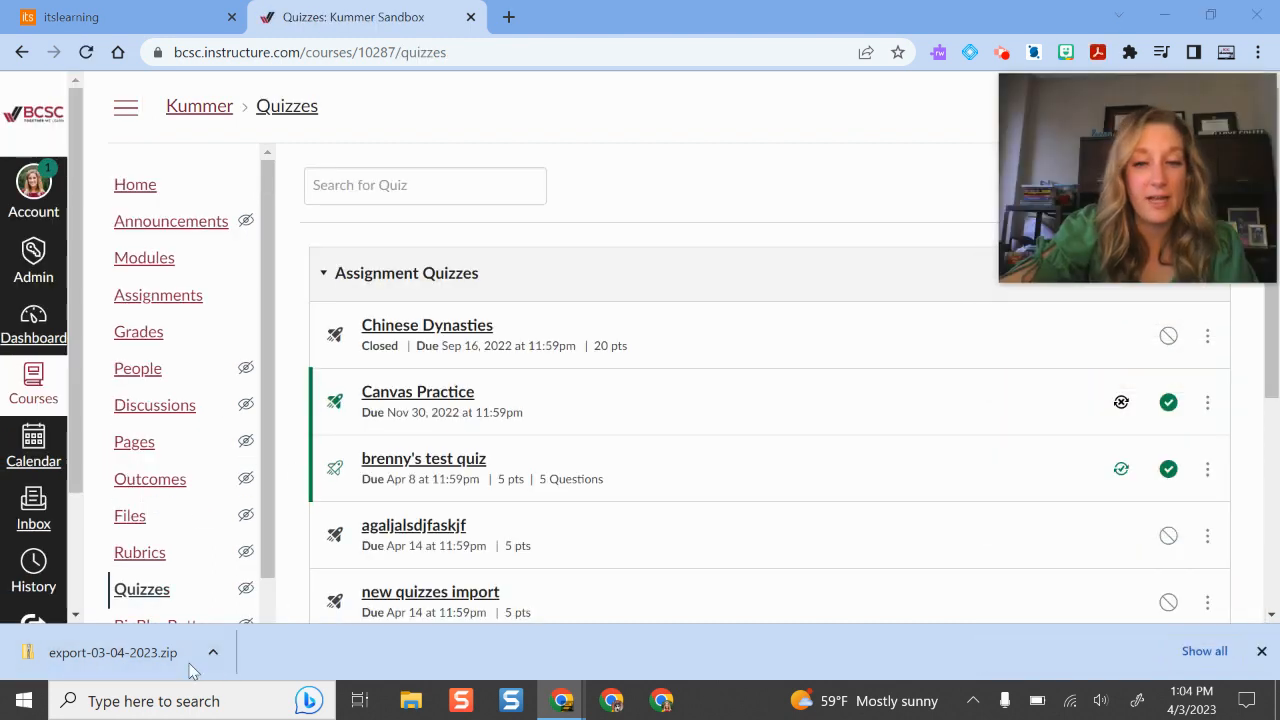
left_click(1262, 653)
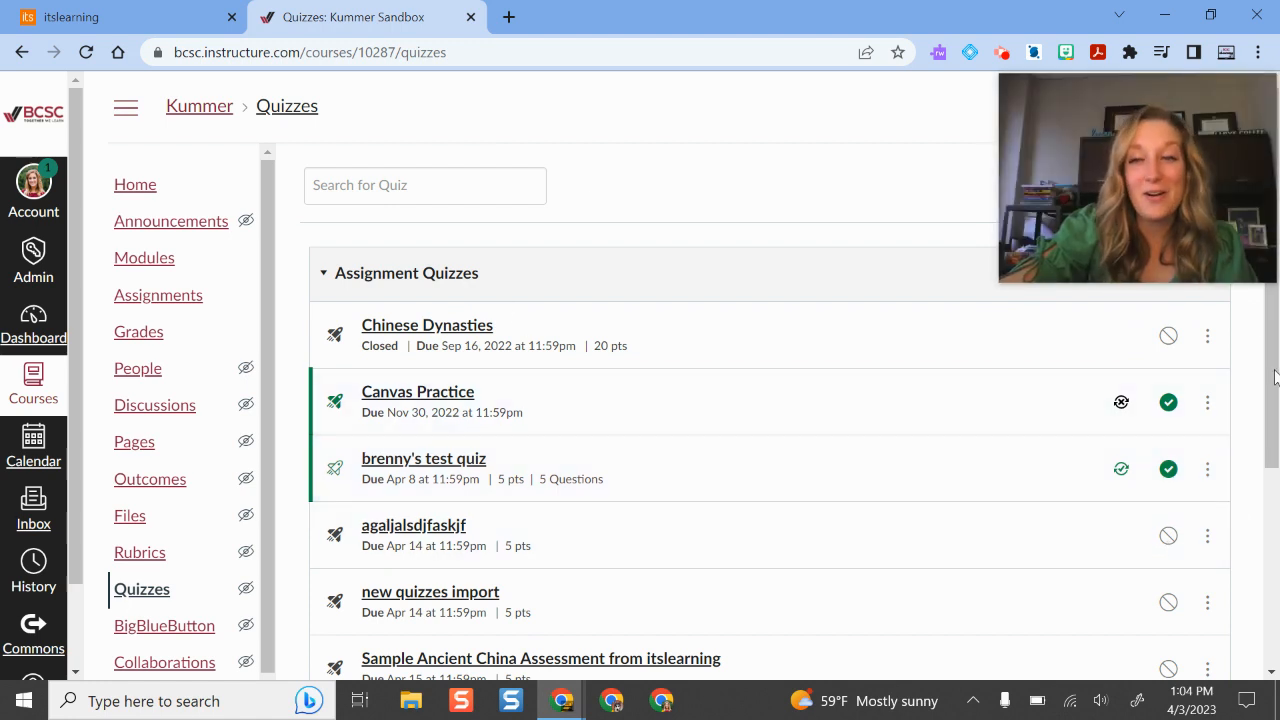
left_click_drag(1229, 263, 1236, 617)
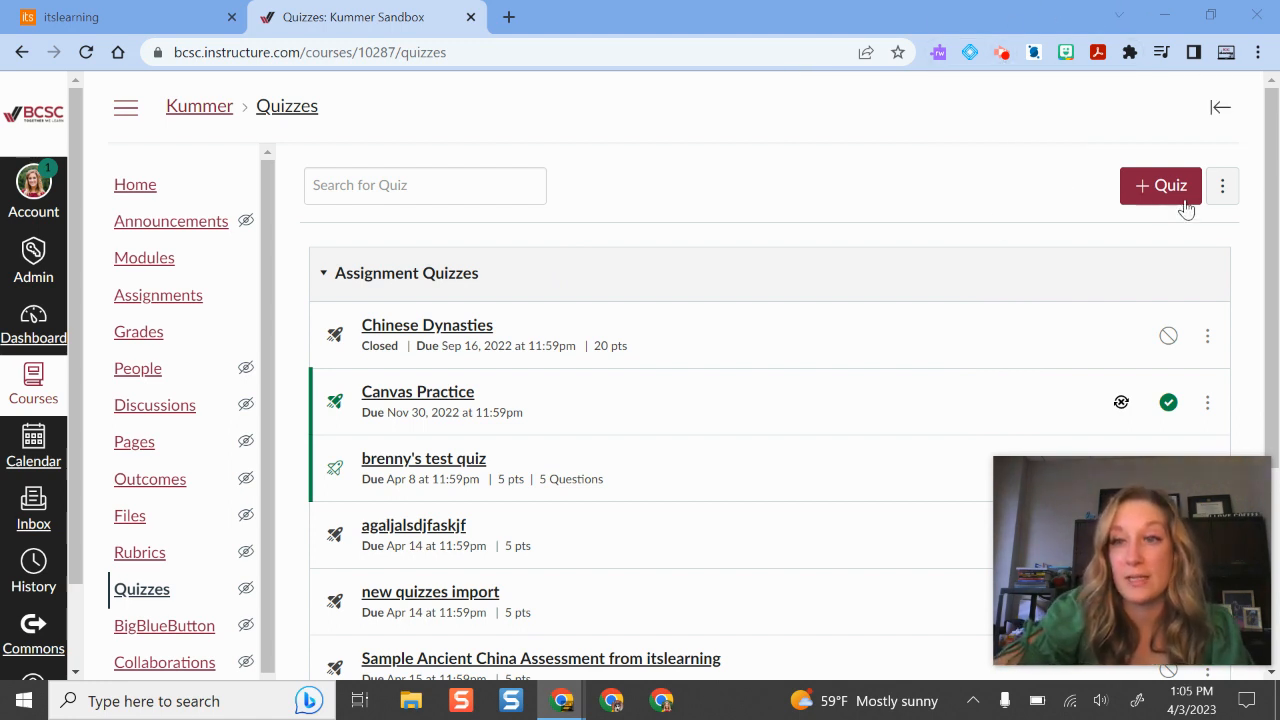
Start a new quiz in the sandbox course with the New Quizzes engine.
left_click(1145, 195)
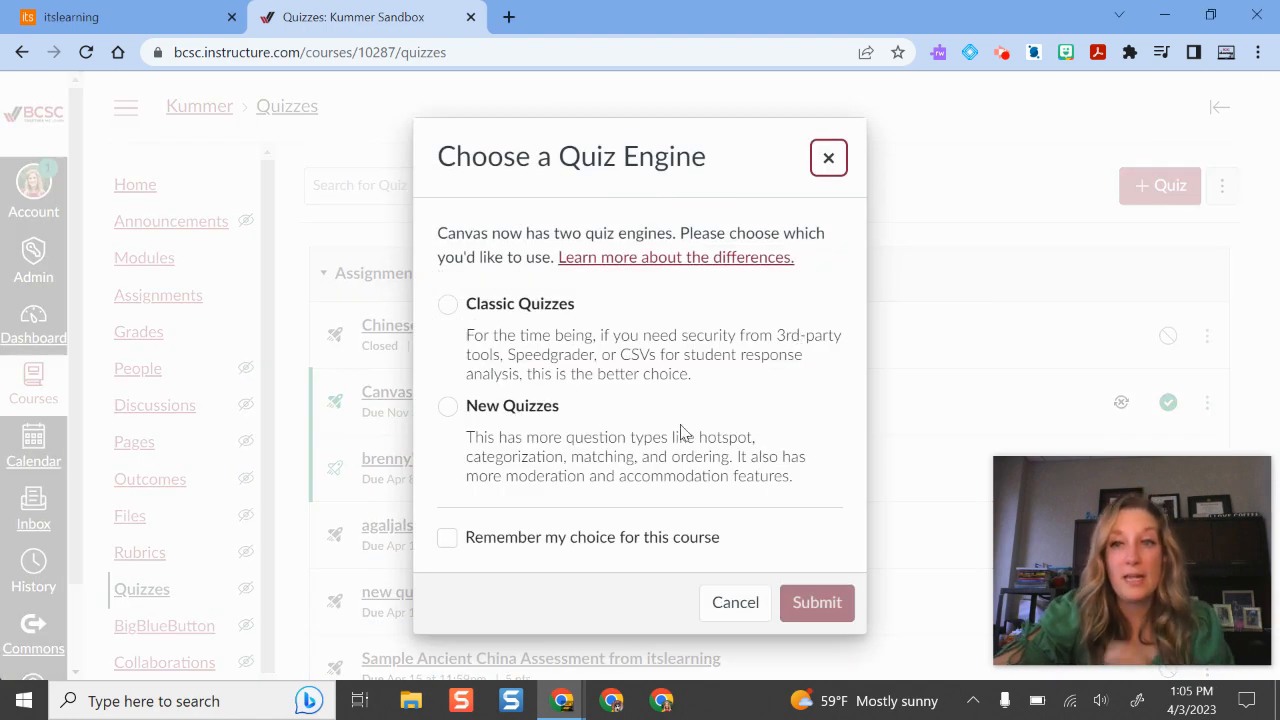
left_click(448, 408)
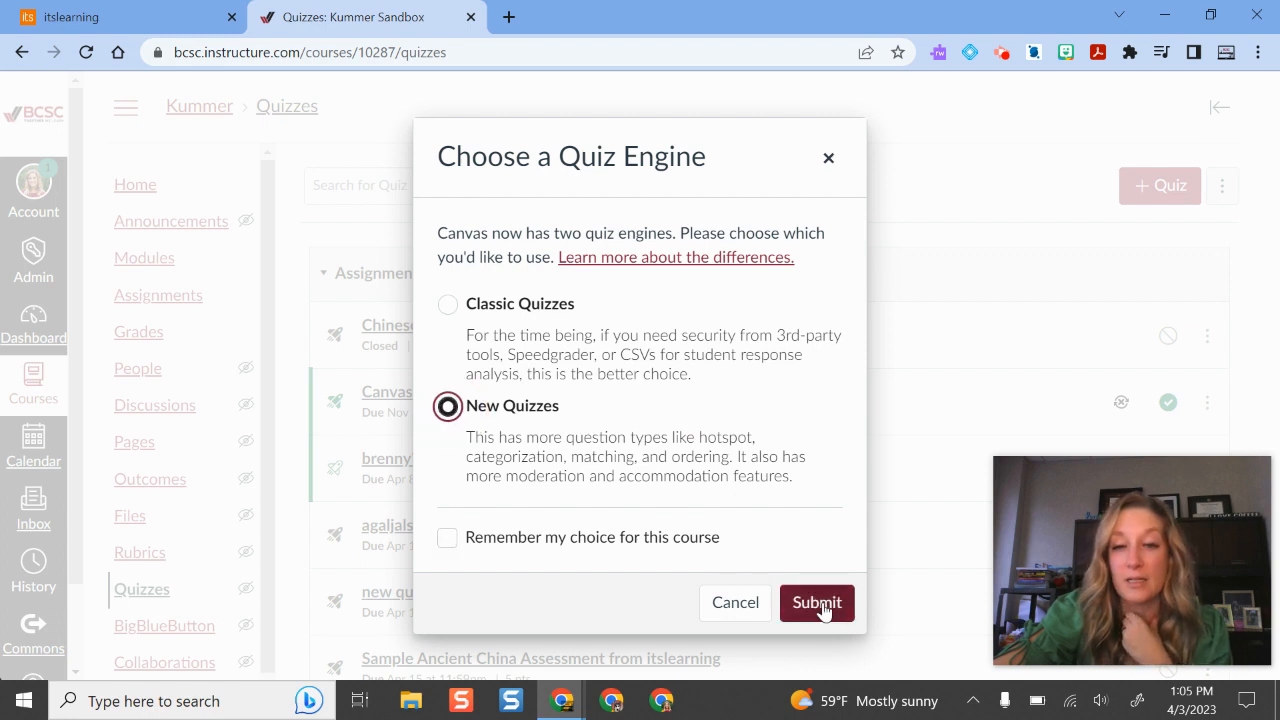
left_click(818, 604)
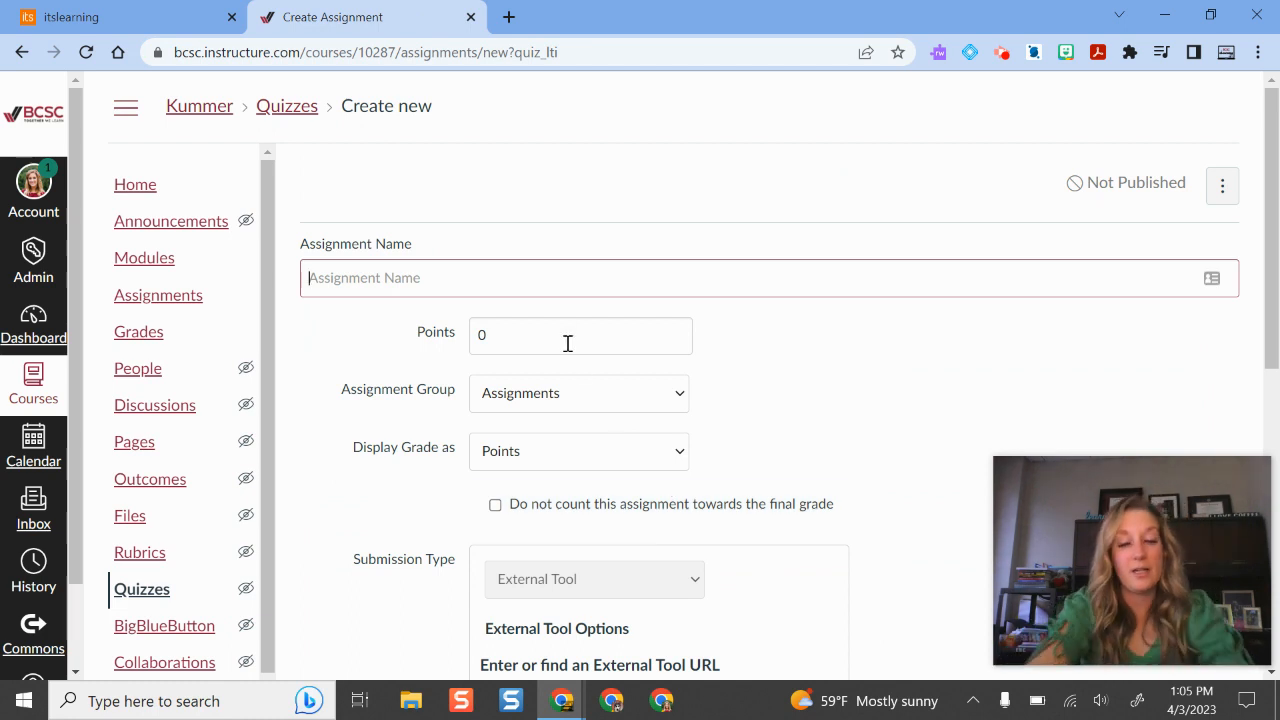
Name the new quiz "ancient china test sample from itslearning".
type("ancient chi")
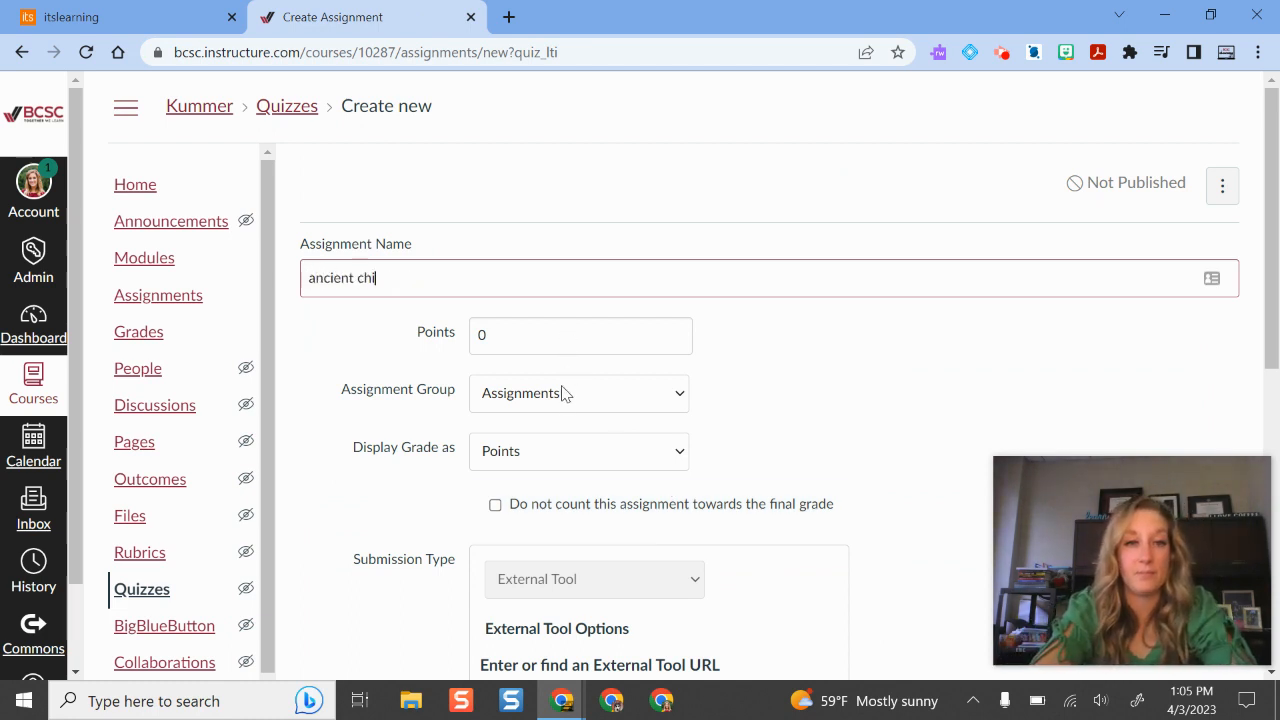
type("na test sam")
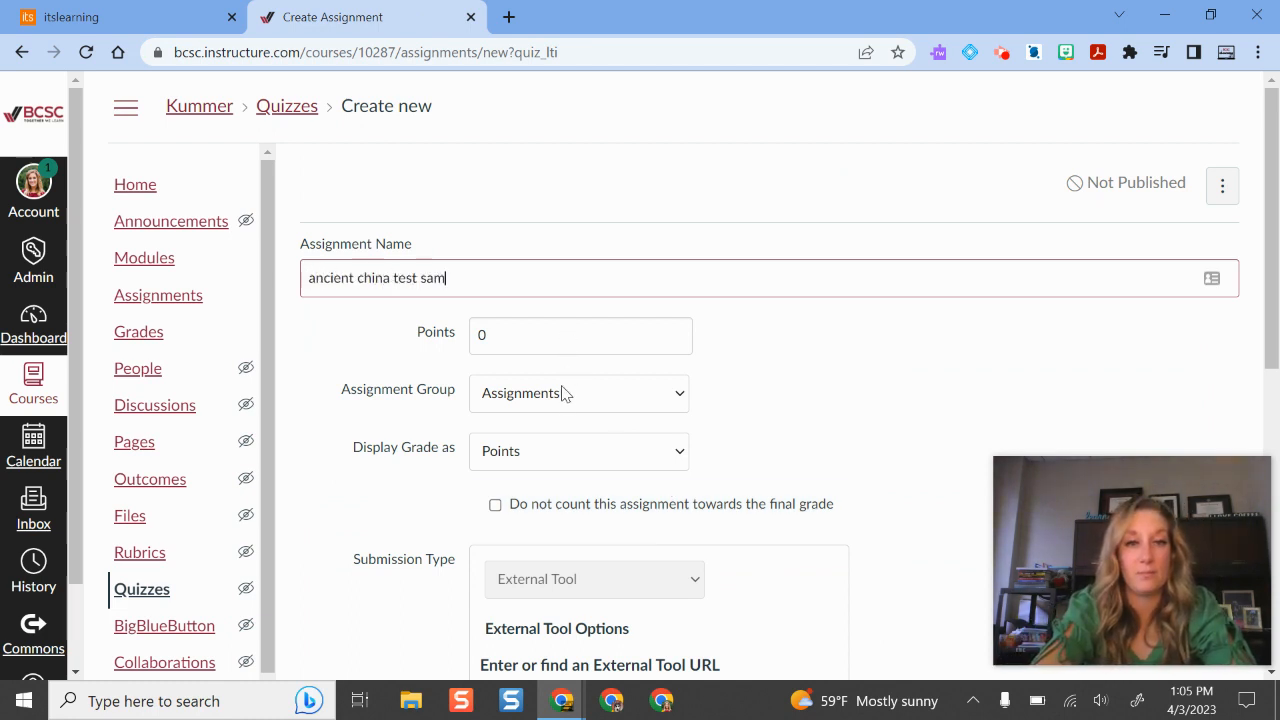
type("ple itlsearning i")
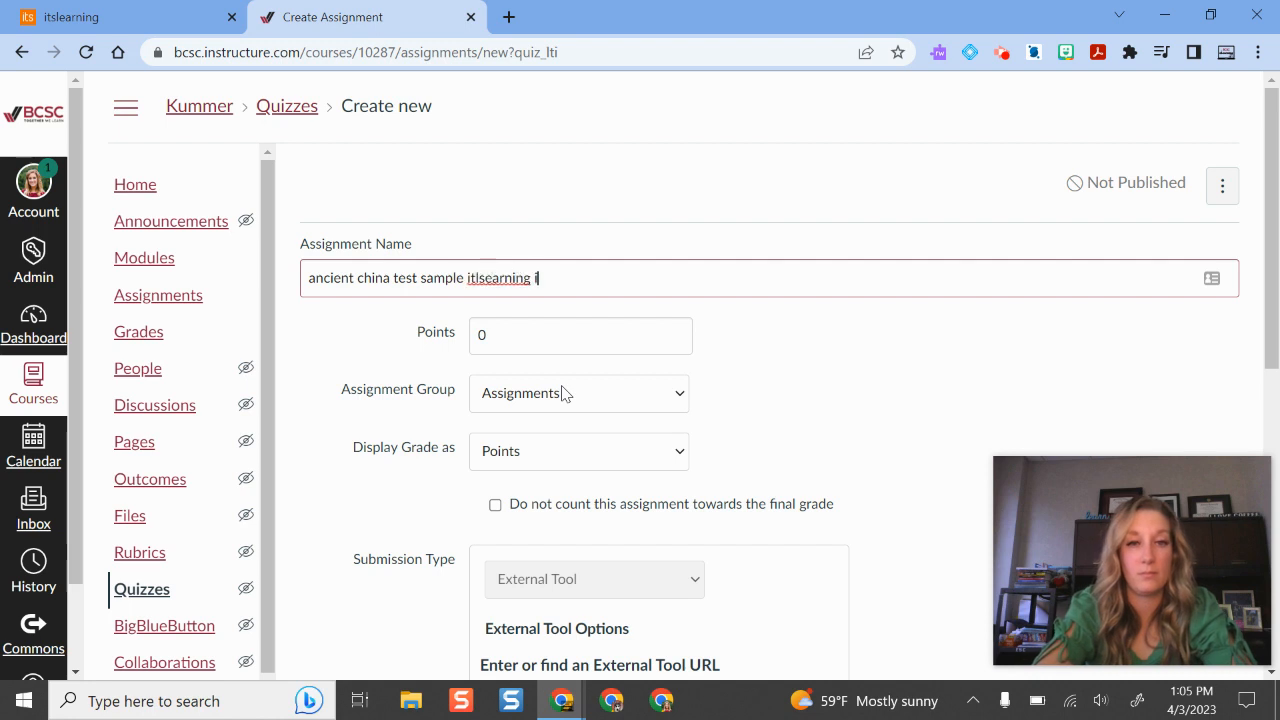
key("BackSpace")
key("BackSpace")
key("BackSpace")
key("BackSpace")
key("BackSpace")
key("BackSpace")
key("BackSpace")
key("BackSpace")
key("BackSpace")
type("from")
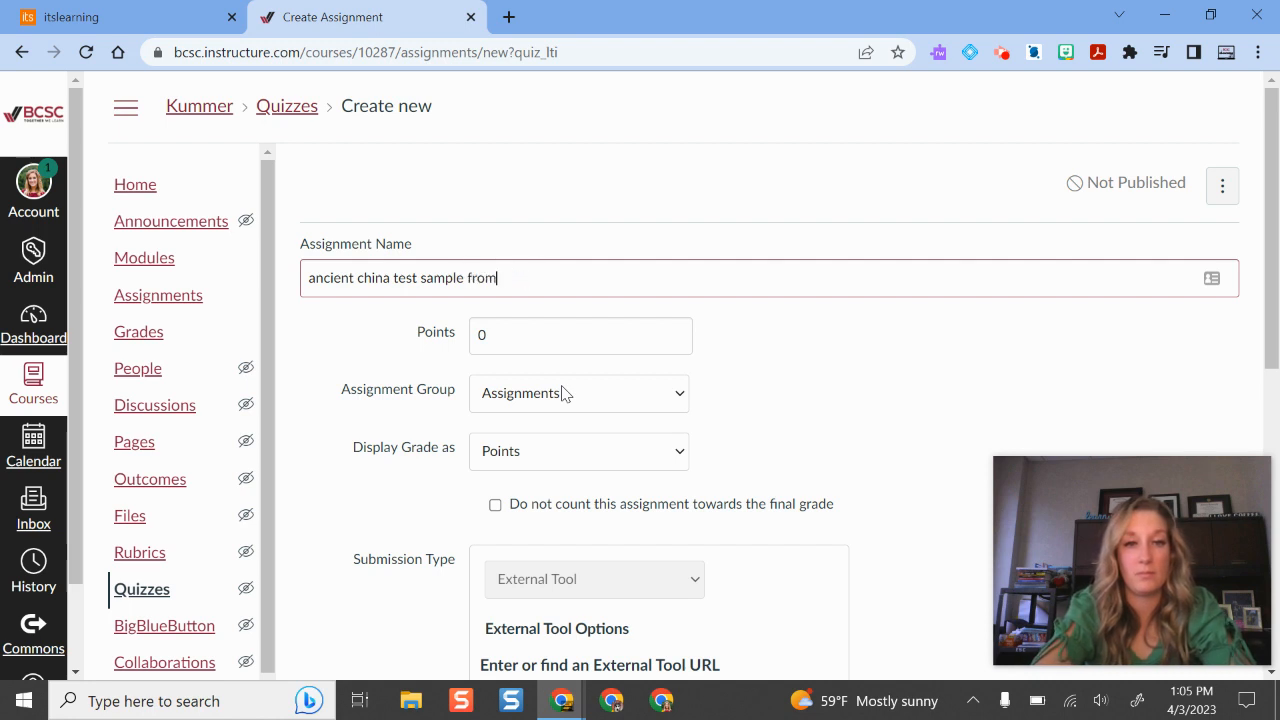
type(" itslearning")
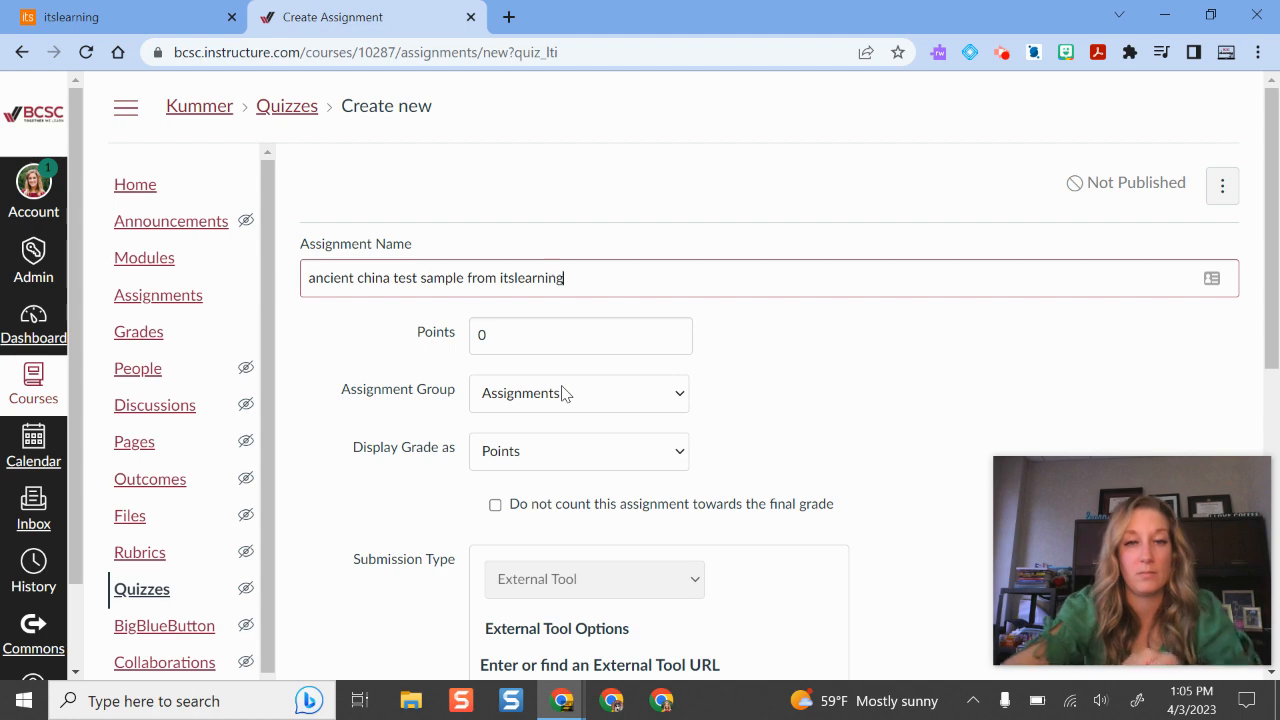
scroll(563, 393, "down", 2)
scroll(560, 311, "up", 2)
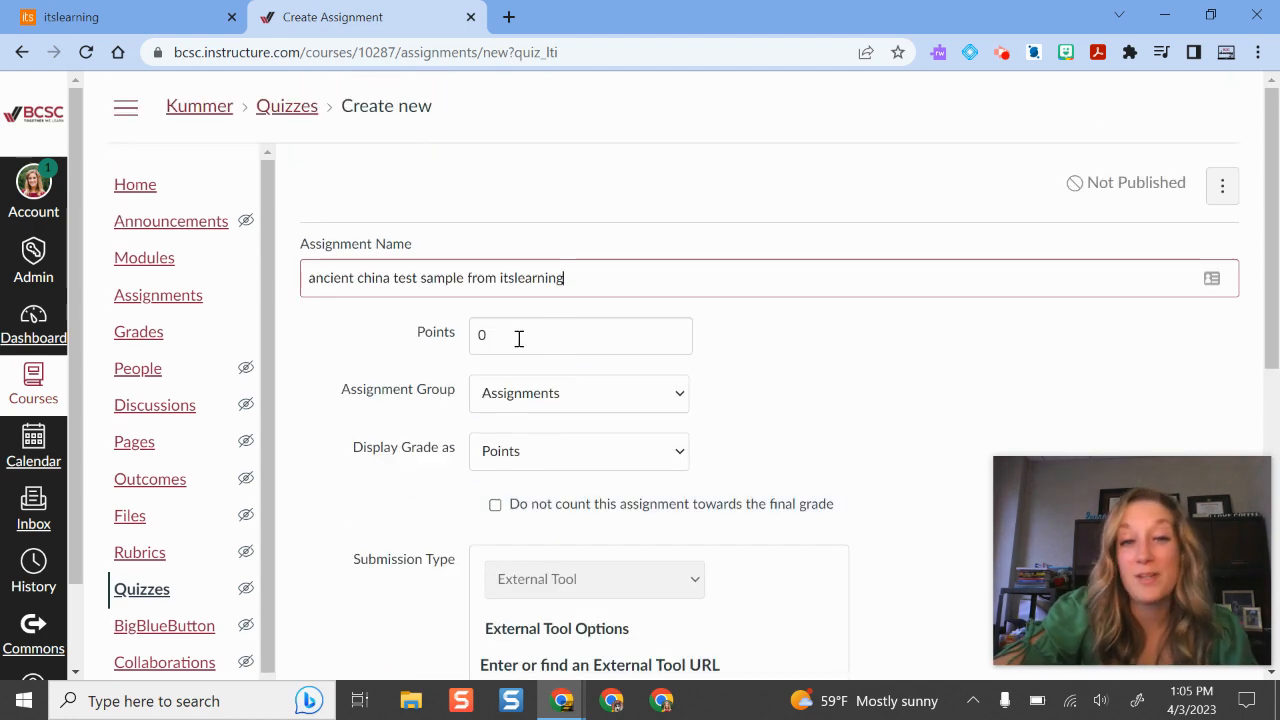
Set the quiz's due date for Everyone to Apr 7, 2023, 11:59 PM.
scroll(600, 315, "down", 4)
scroll(601, 309, "down", 2)
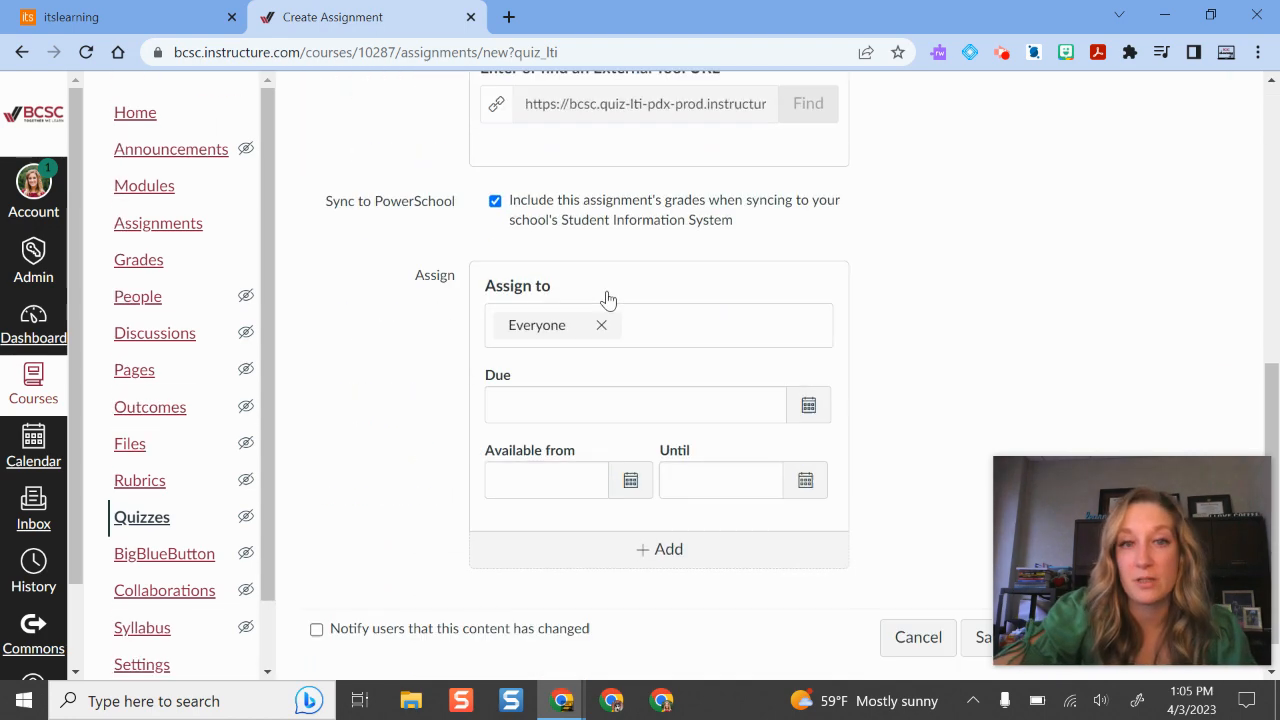
left_click(805, 366)
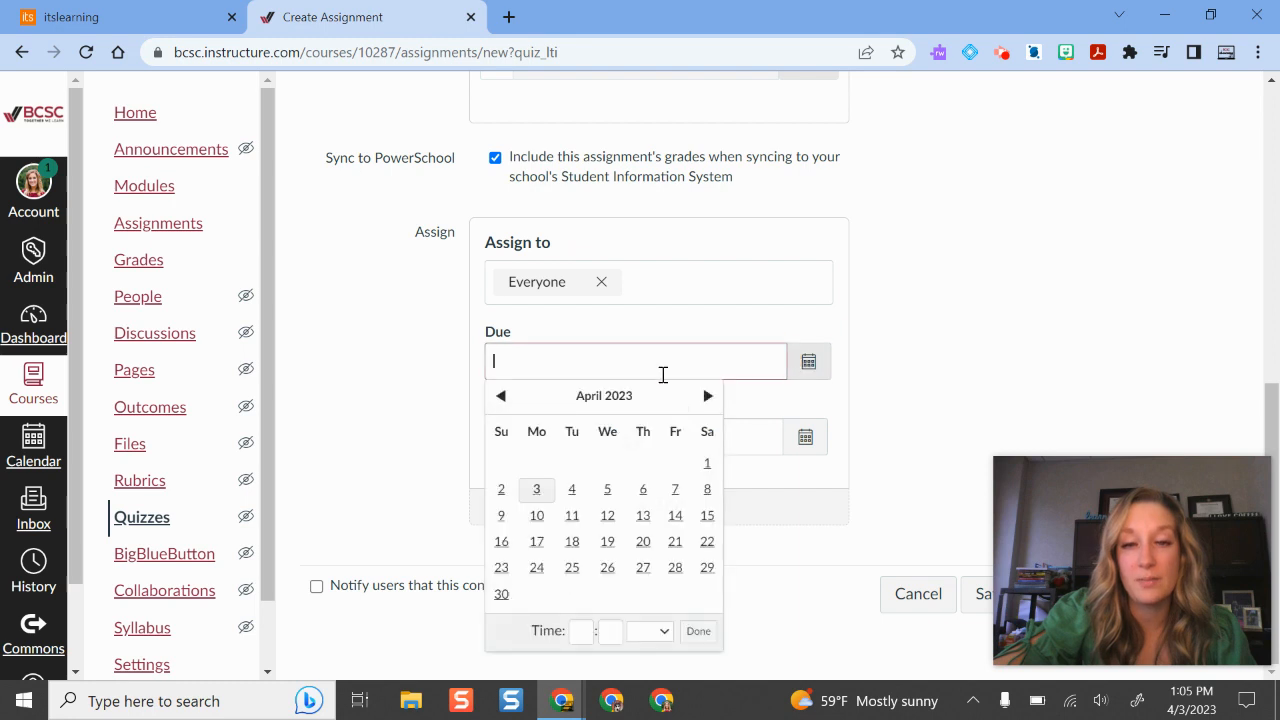
left_click(675, 489)
left_click(1023, 337)
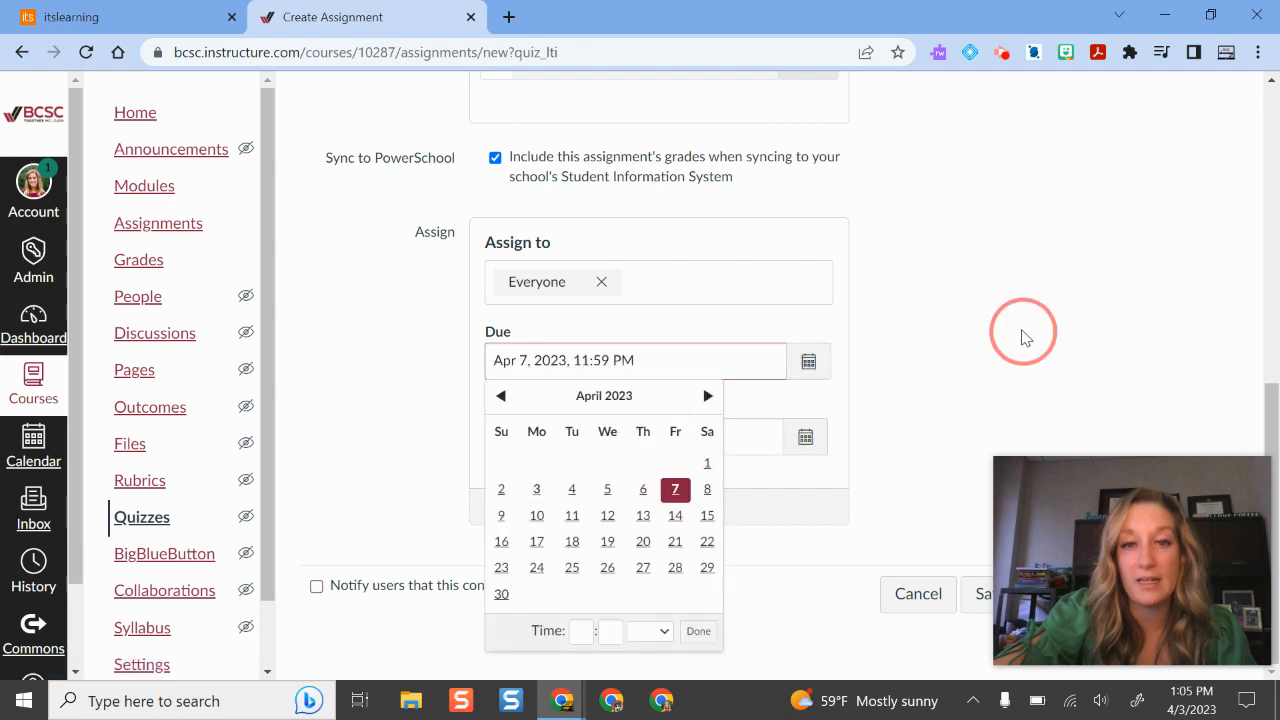
Save the quiz's details and go on to its build page.
left_click_drag(1134, 449, 960, 291)
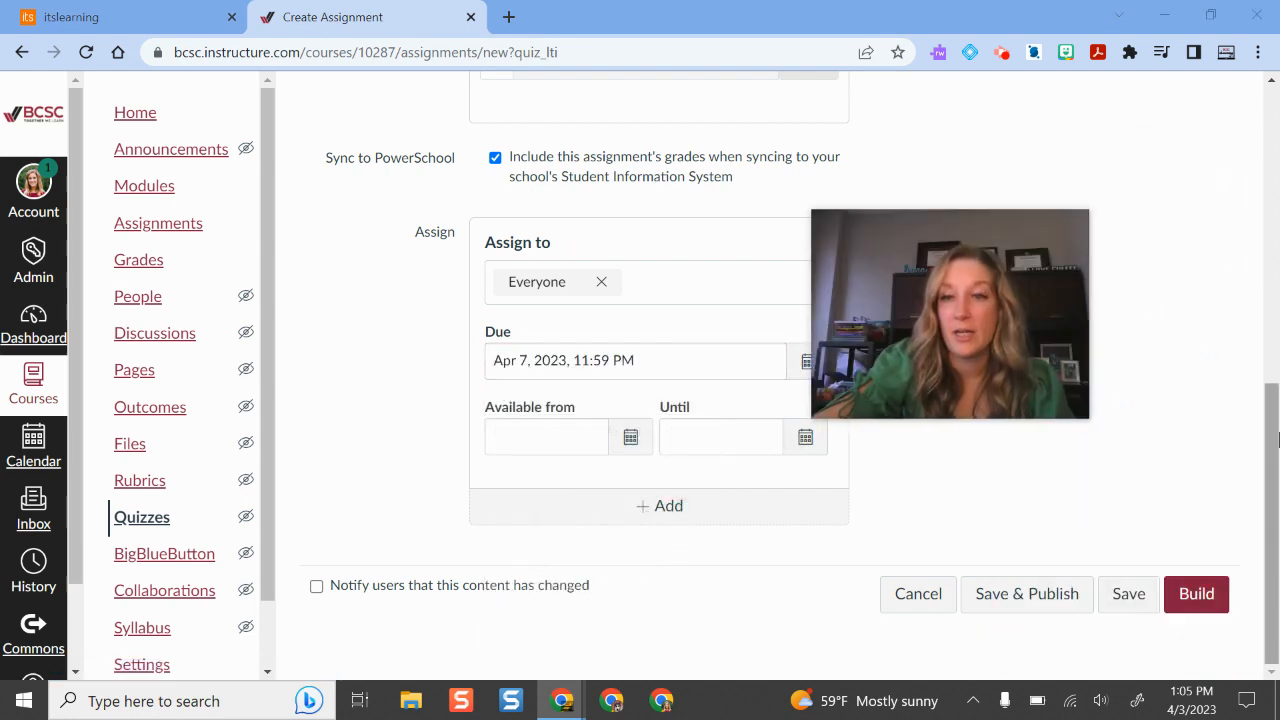
left_click(1203, 603)
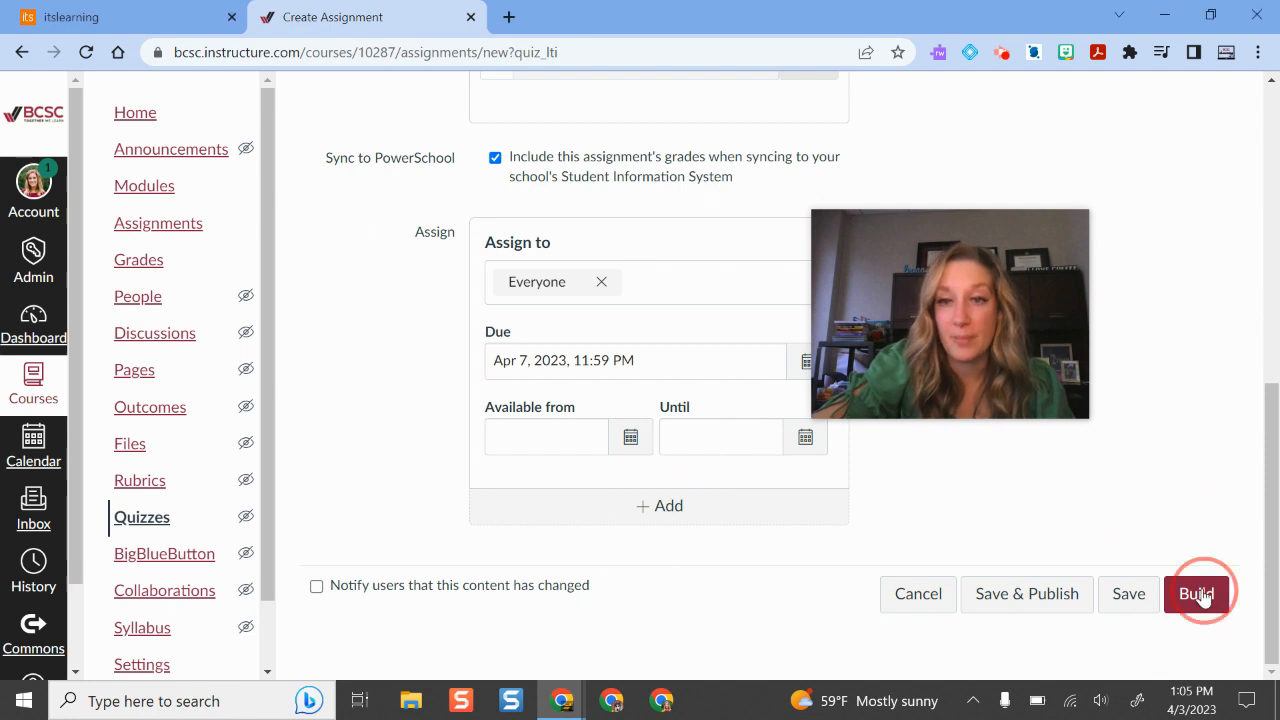
left_click_drag(924, 400, 1083, 272)
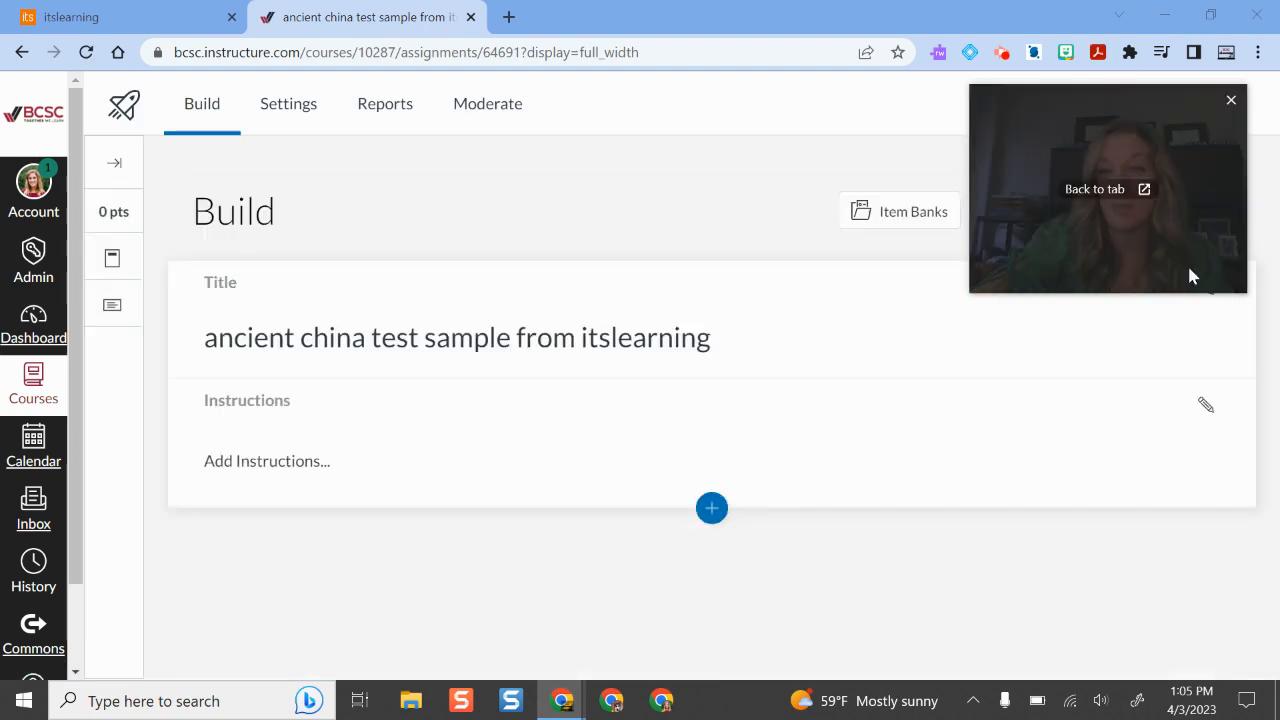
left_click_drag(1189, 274, 1187, 591)
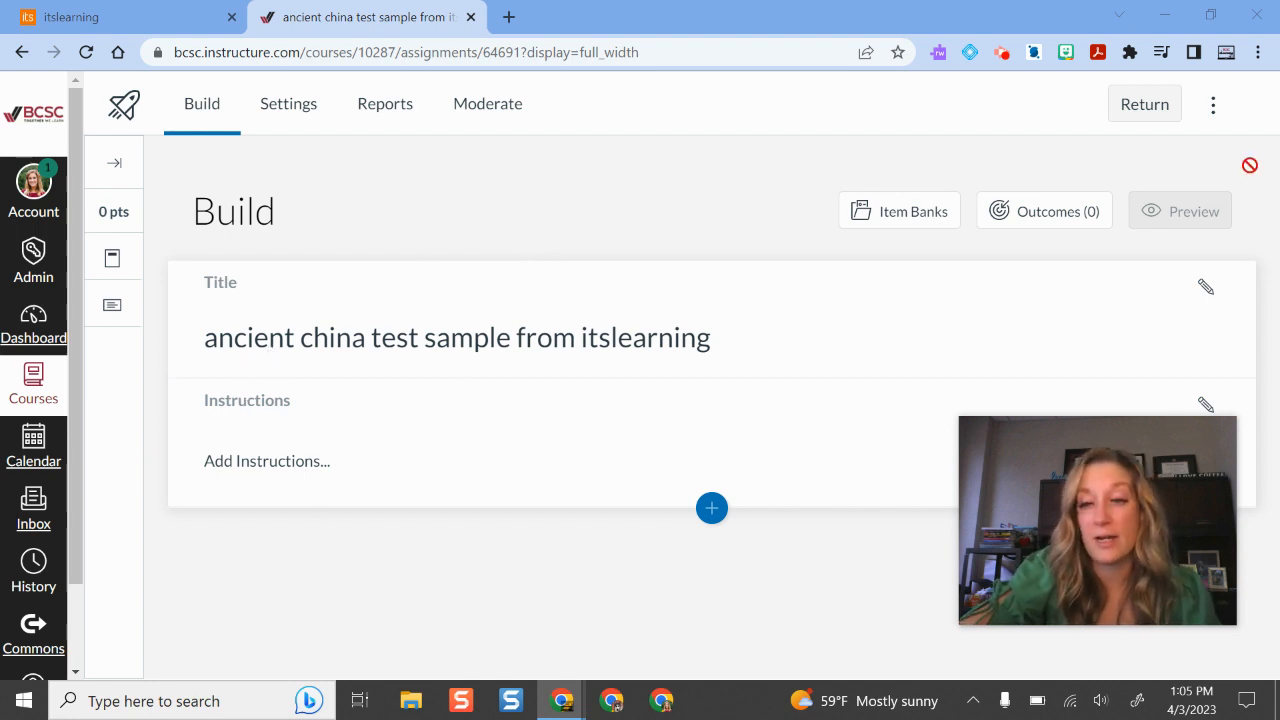
Import the QTI package export-03-04-2023.zip from the Downloads folder into the new quiz.
left_click(1213, 112)
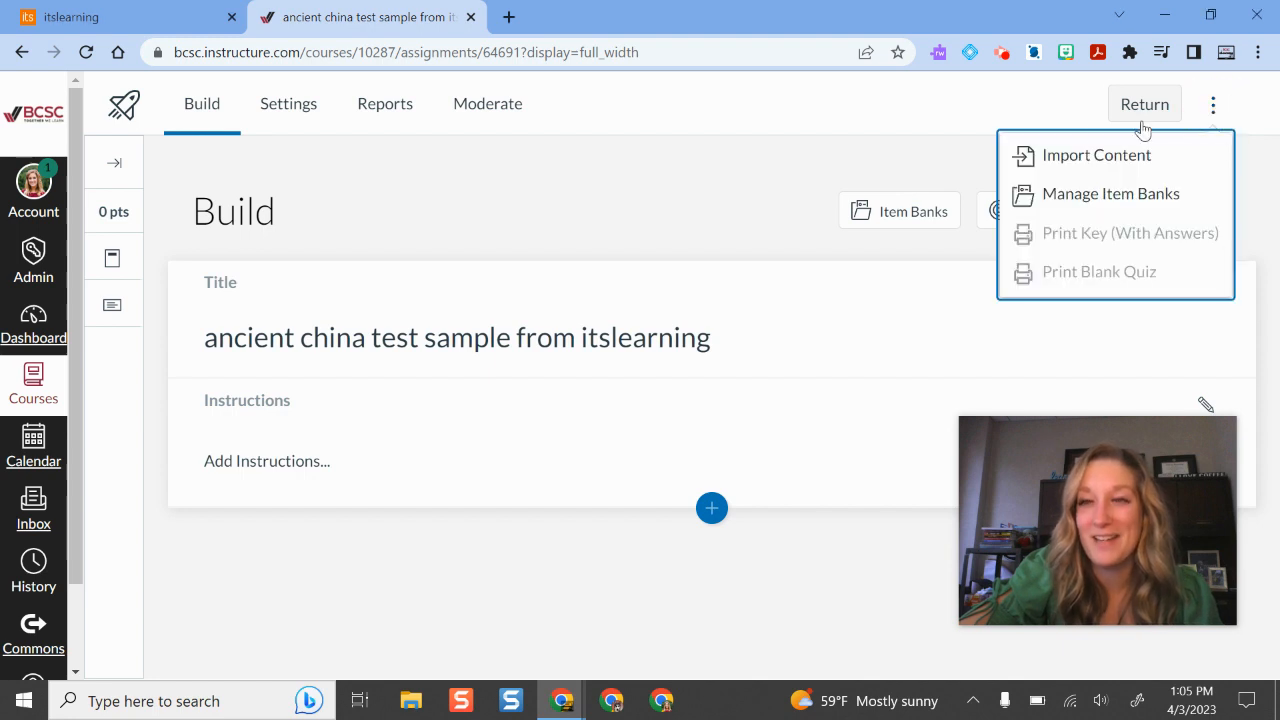
left_click(1088, 162)
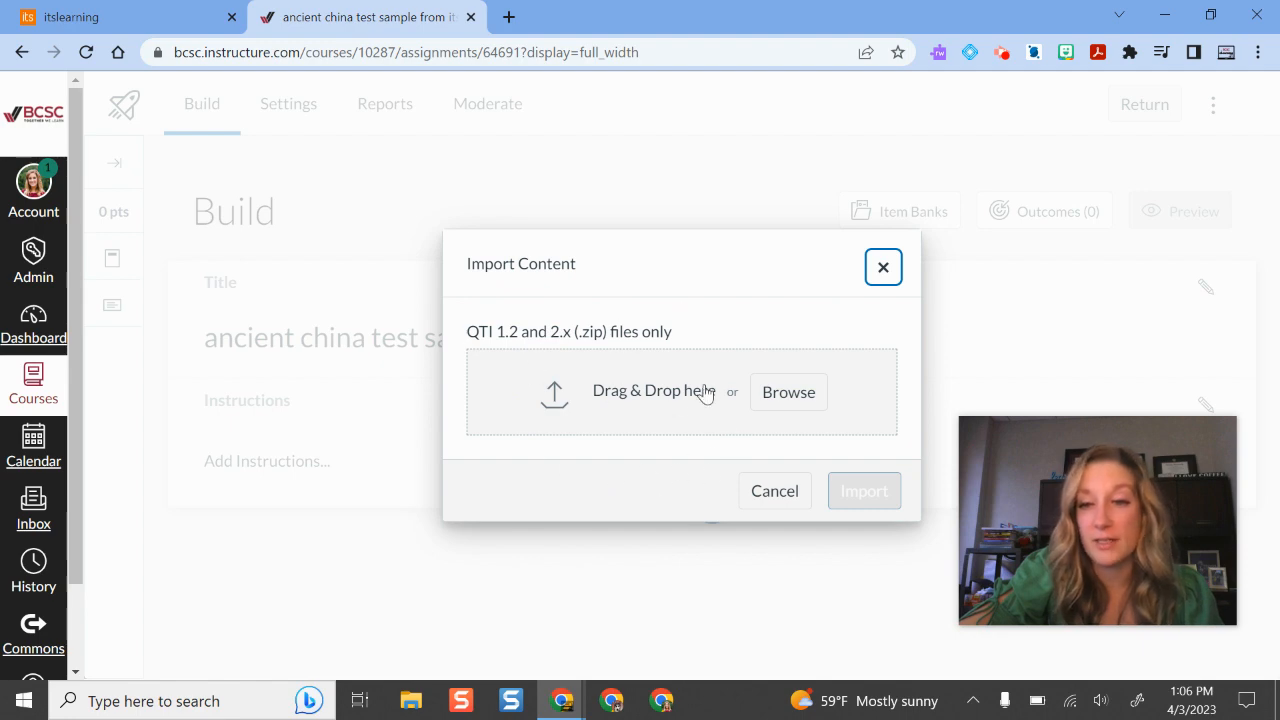
left_click(808, 406)
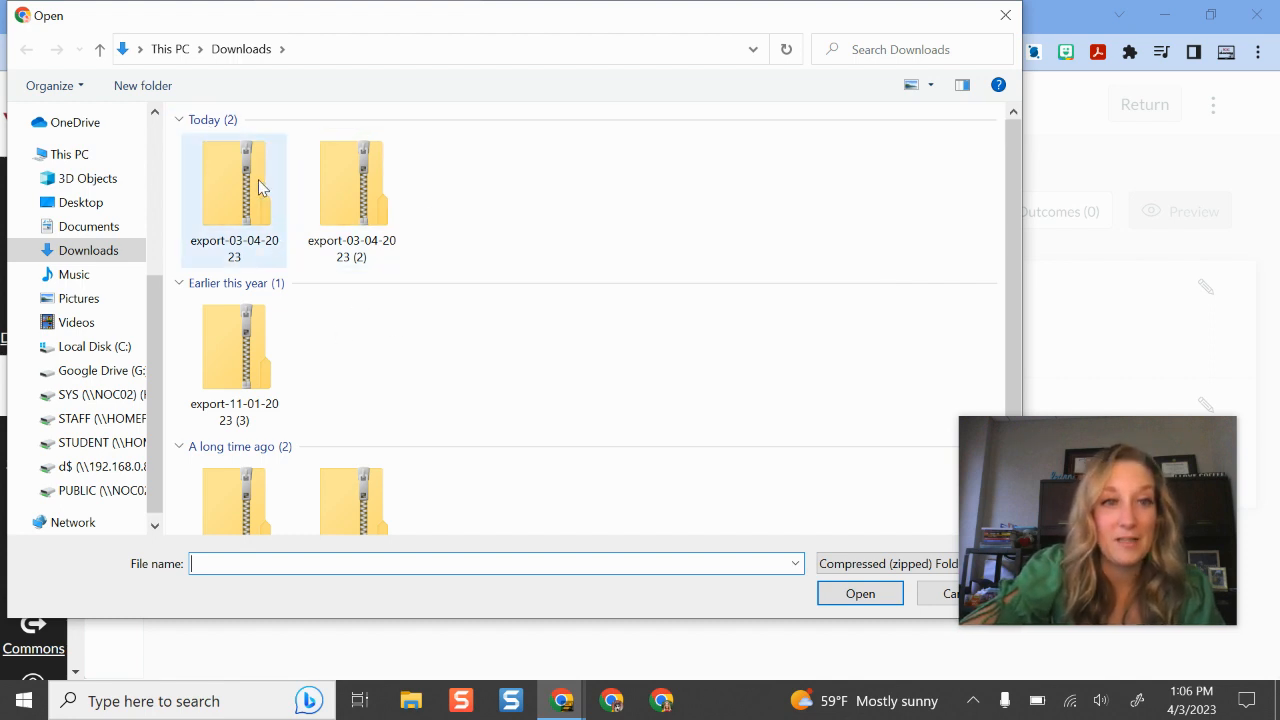
left_click(254, 211)
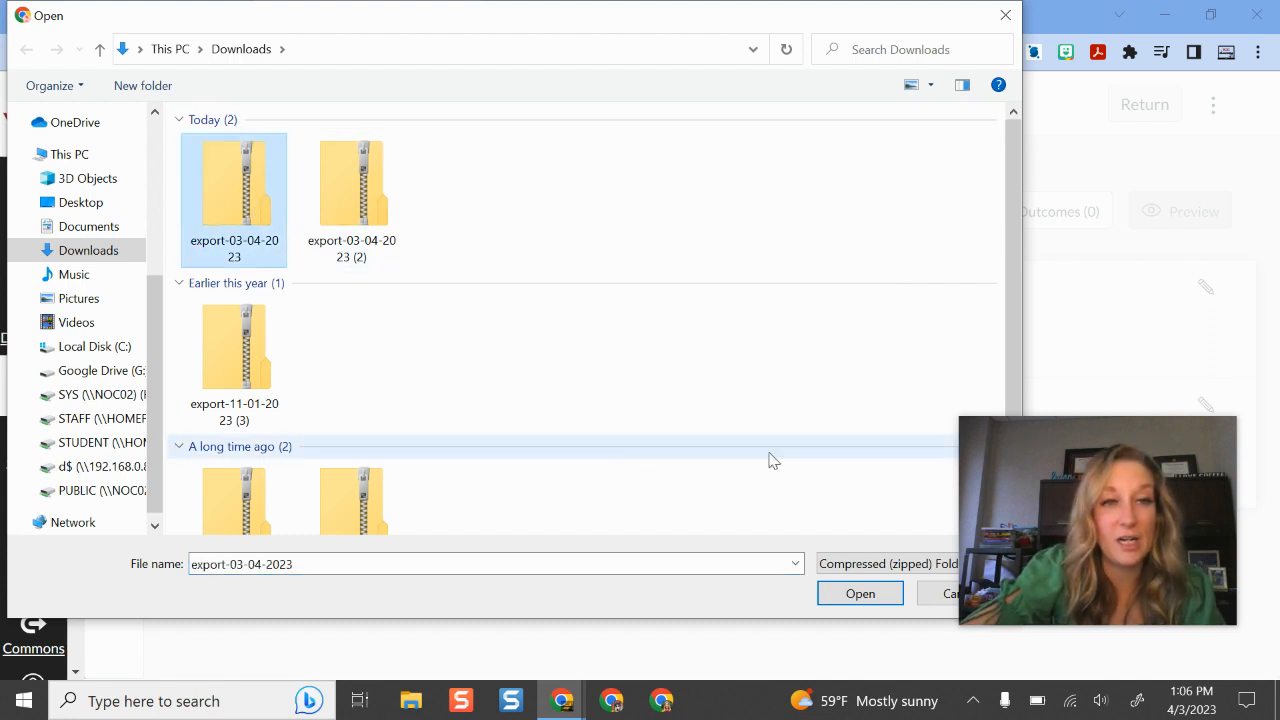
left_click(858, 594)
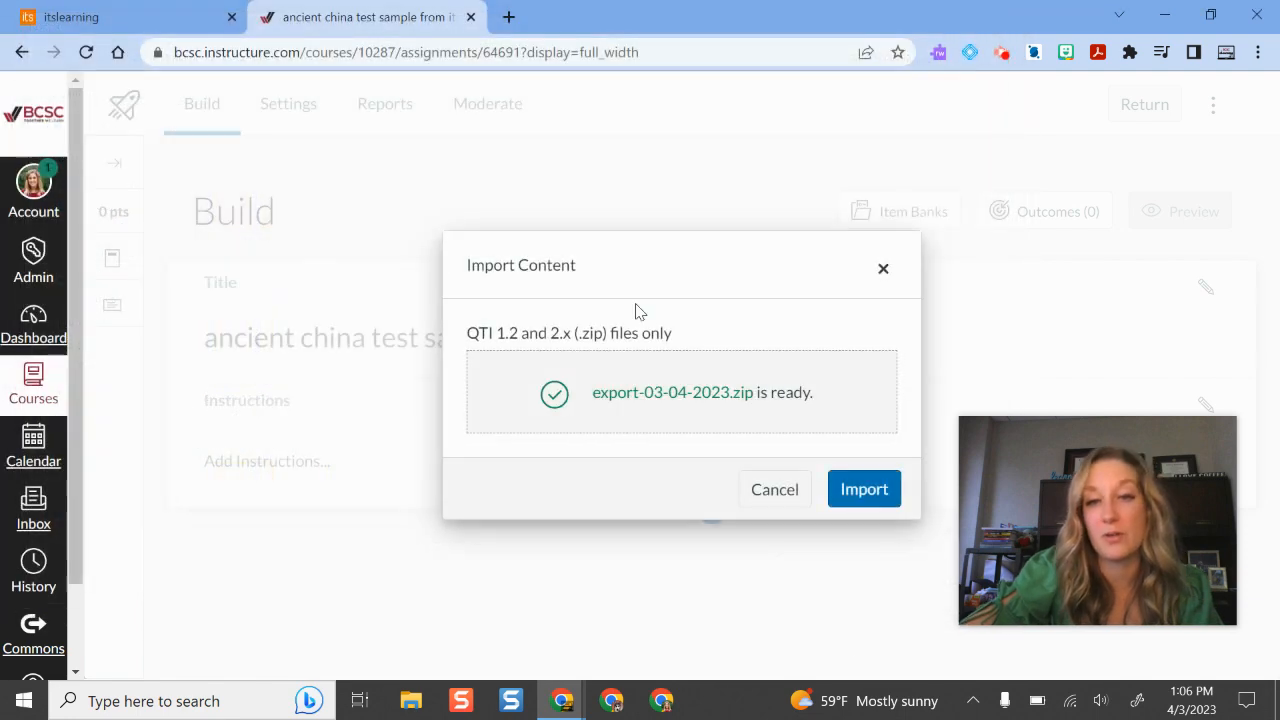
left_click(864, 494)
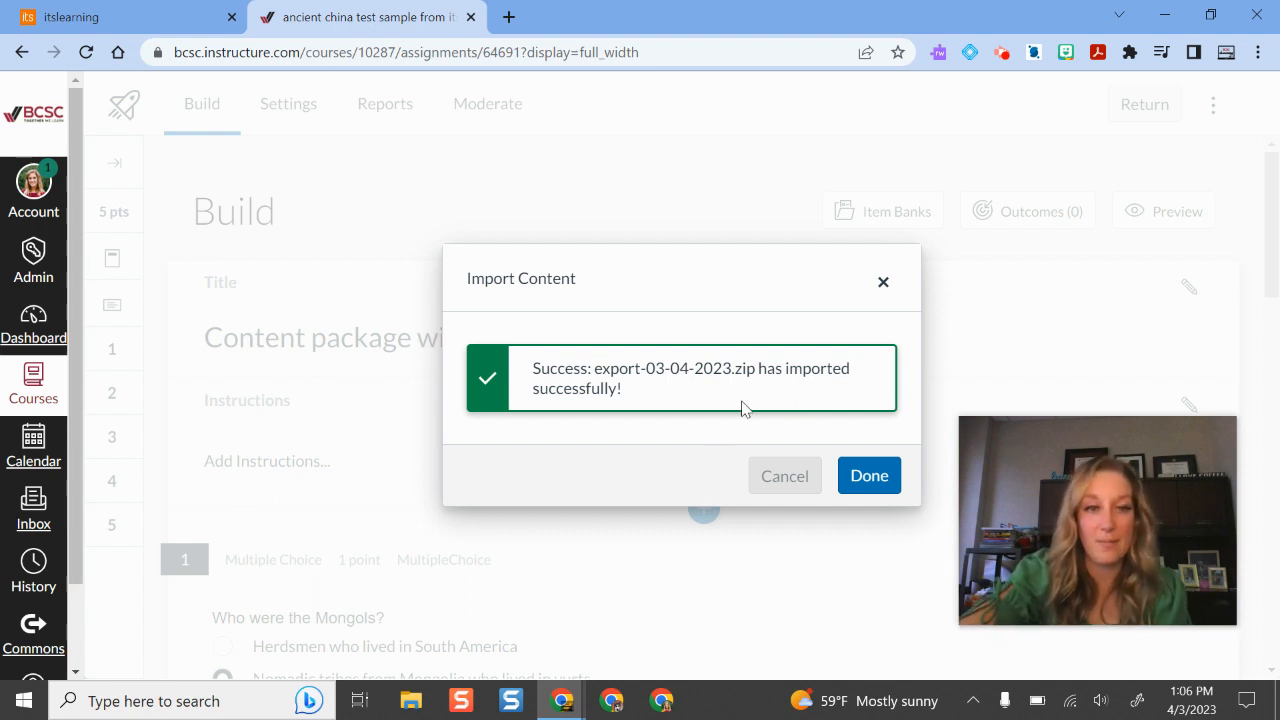
left_click(878, 482)
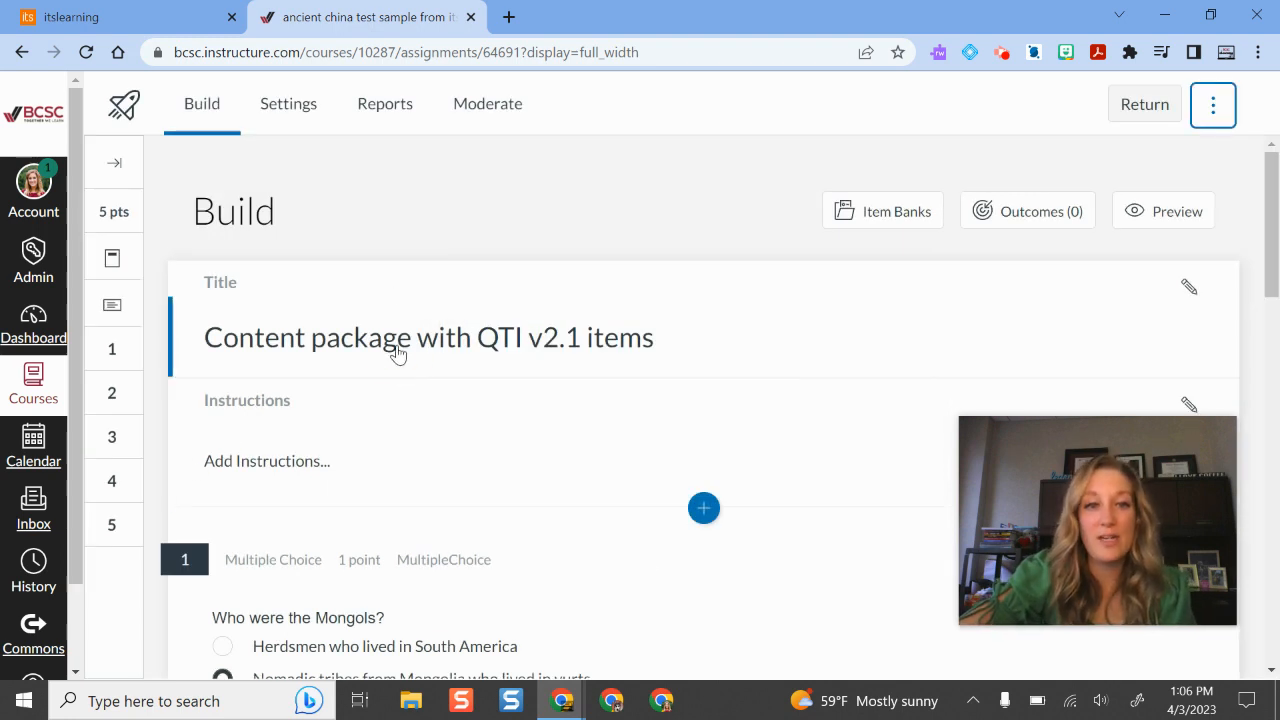
Change the quiz title to "ancient china itslearning import sample".
left_click(397, 352)
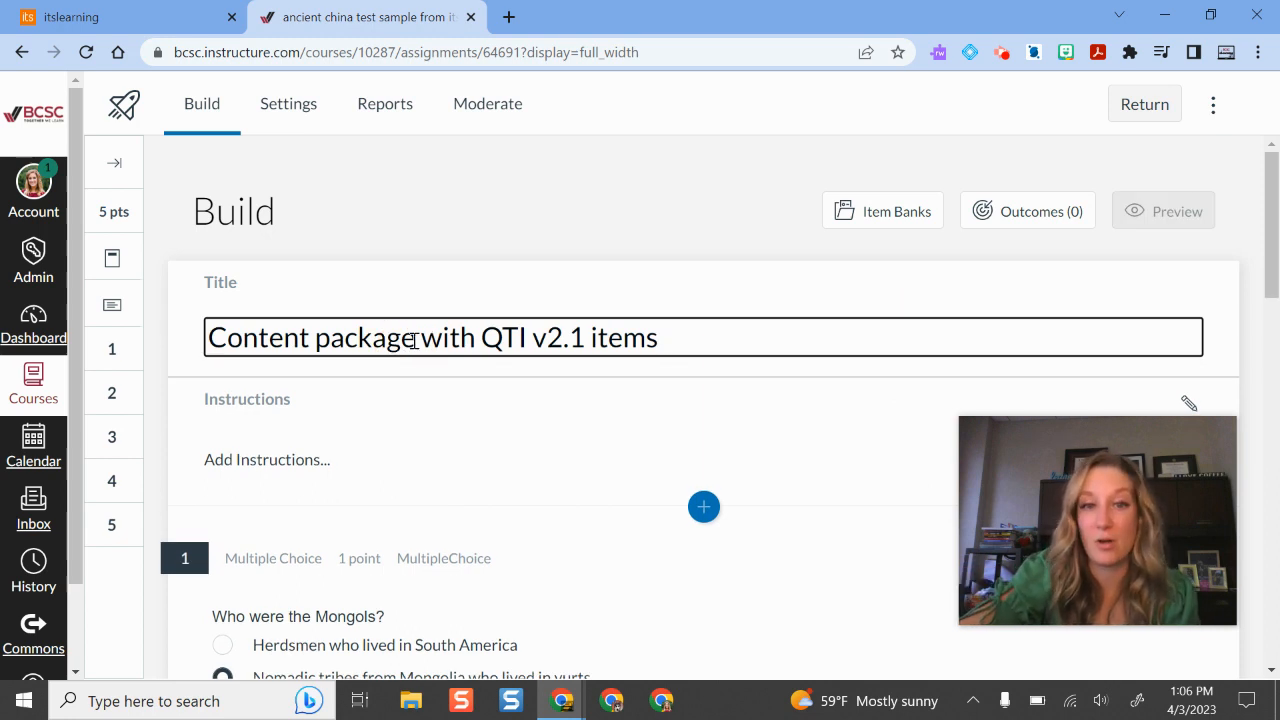
scroll(430, 335, "down", 1)
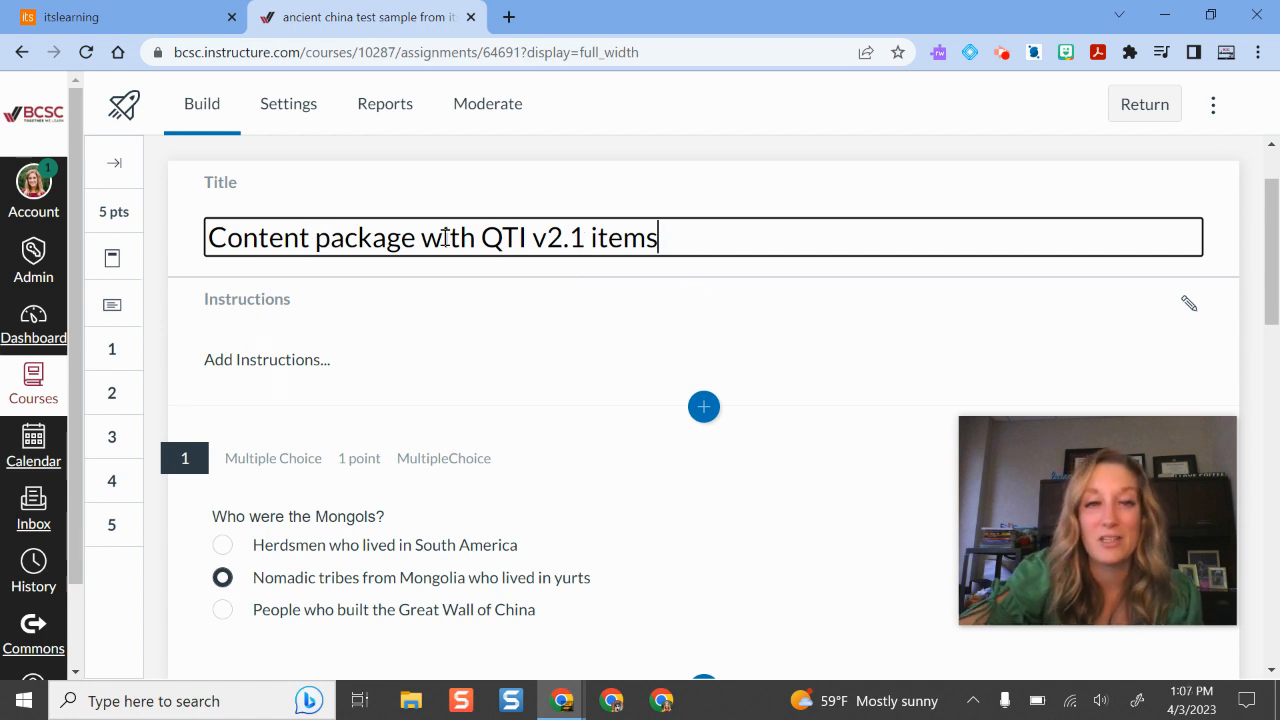
left_click_drag(689, 240, 3, 87)
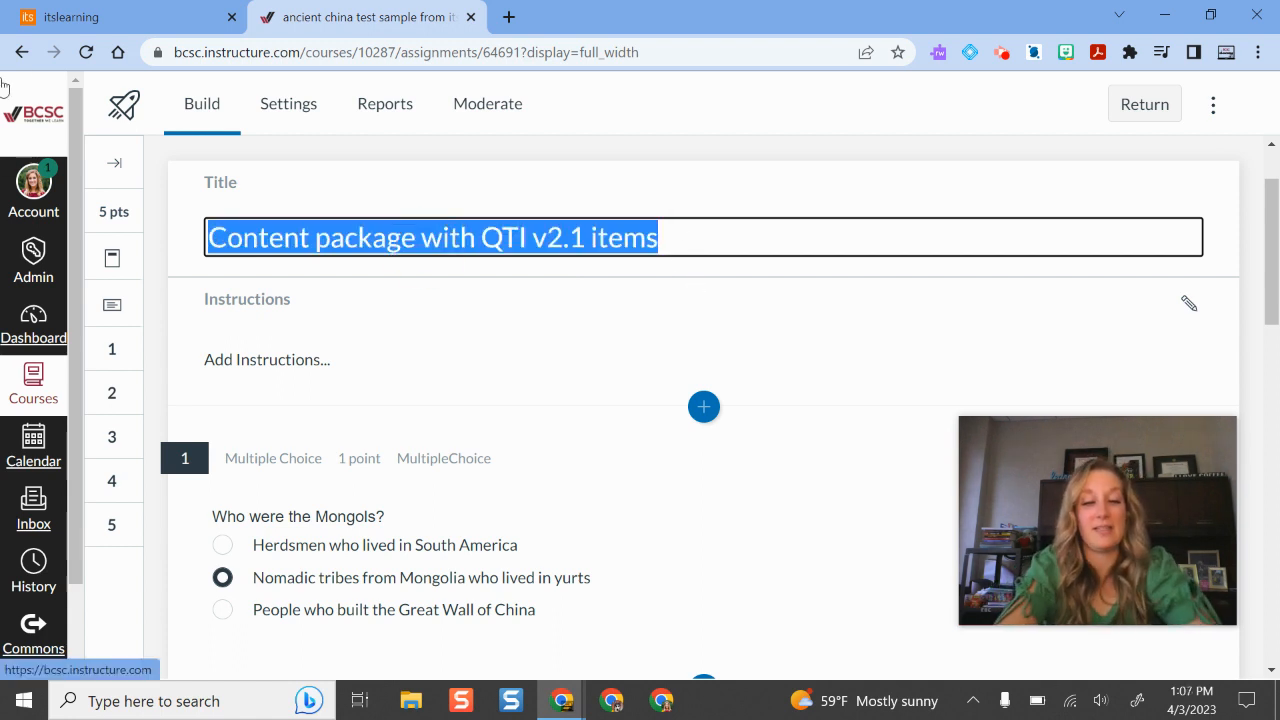
type("anc")
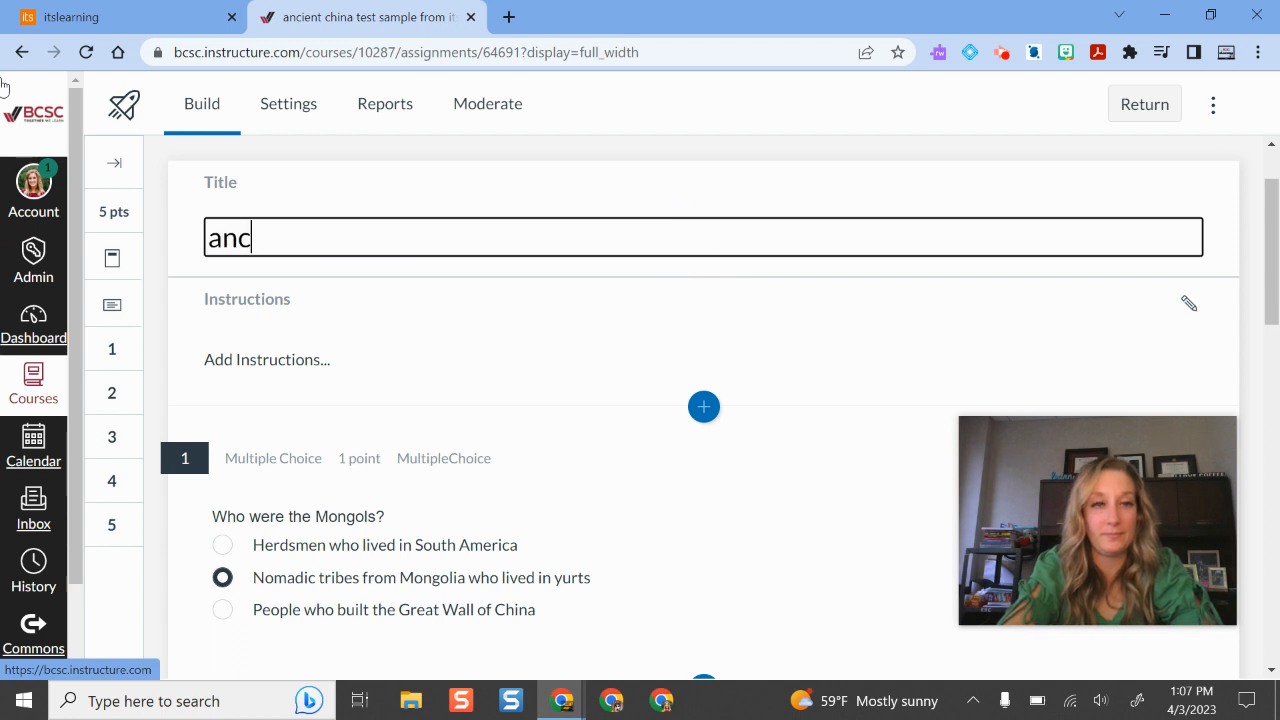
type("ient china itslearning iport")
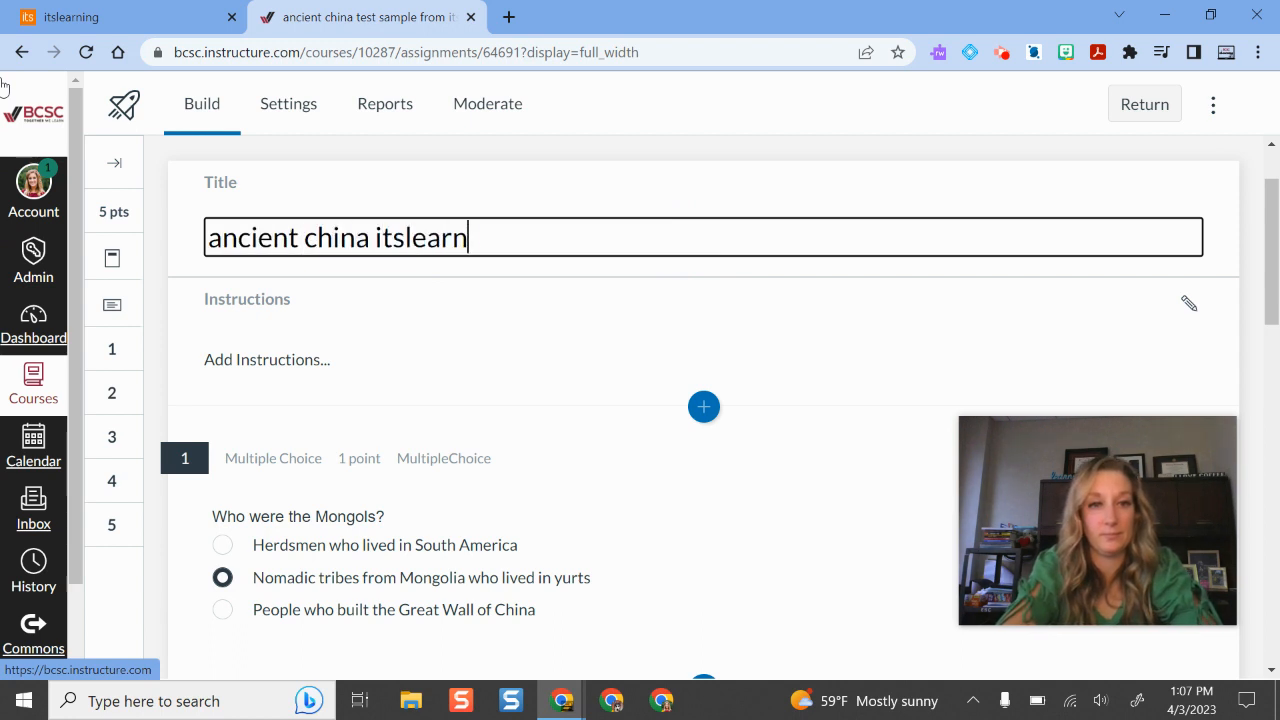
key("BackSpace")
key("BackSpace")
key("BackSpace")
key("BackSpace")
type("mport sample")
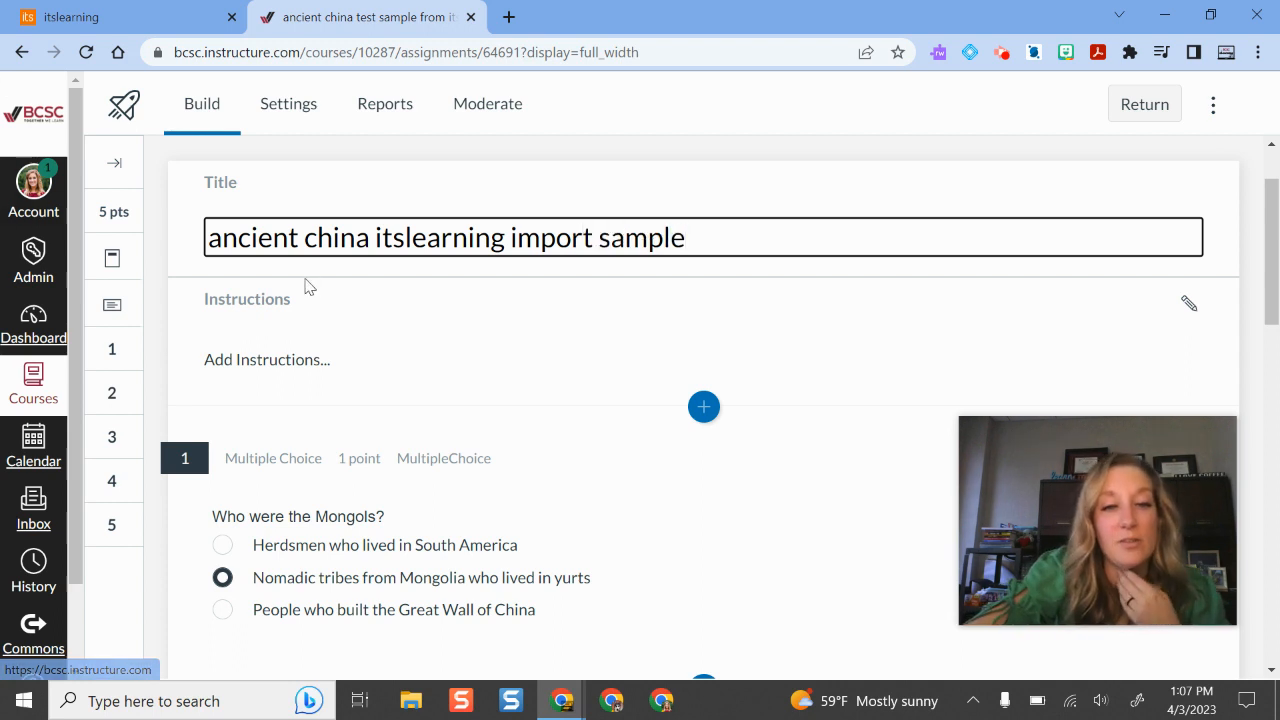
Review the imported questions through to the end of the quiz and check which import and print options the quiz offers.
scroll(480, 405, "down", 2)
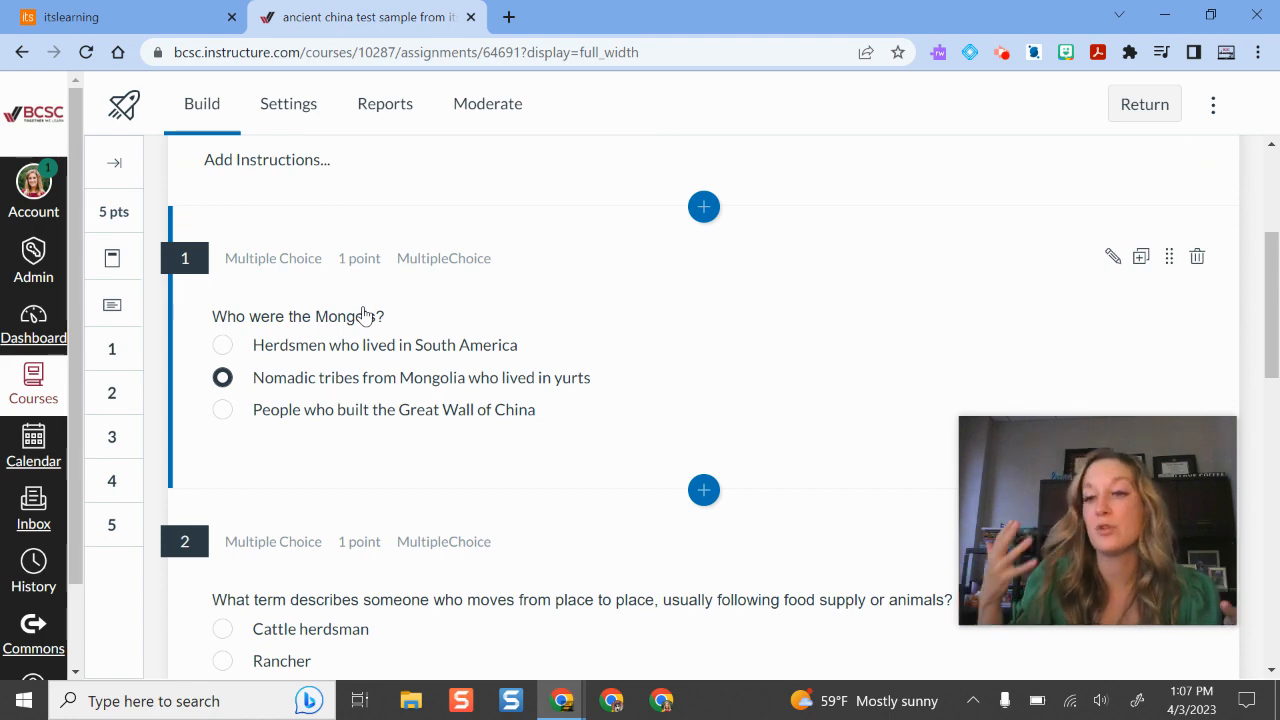
scroll(365, 316, "down", 10)
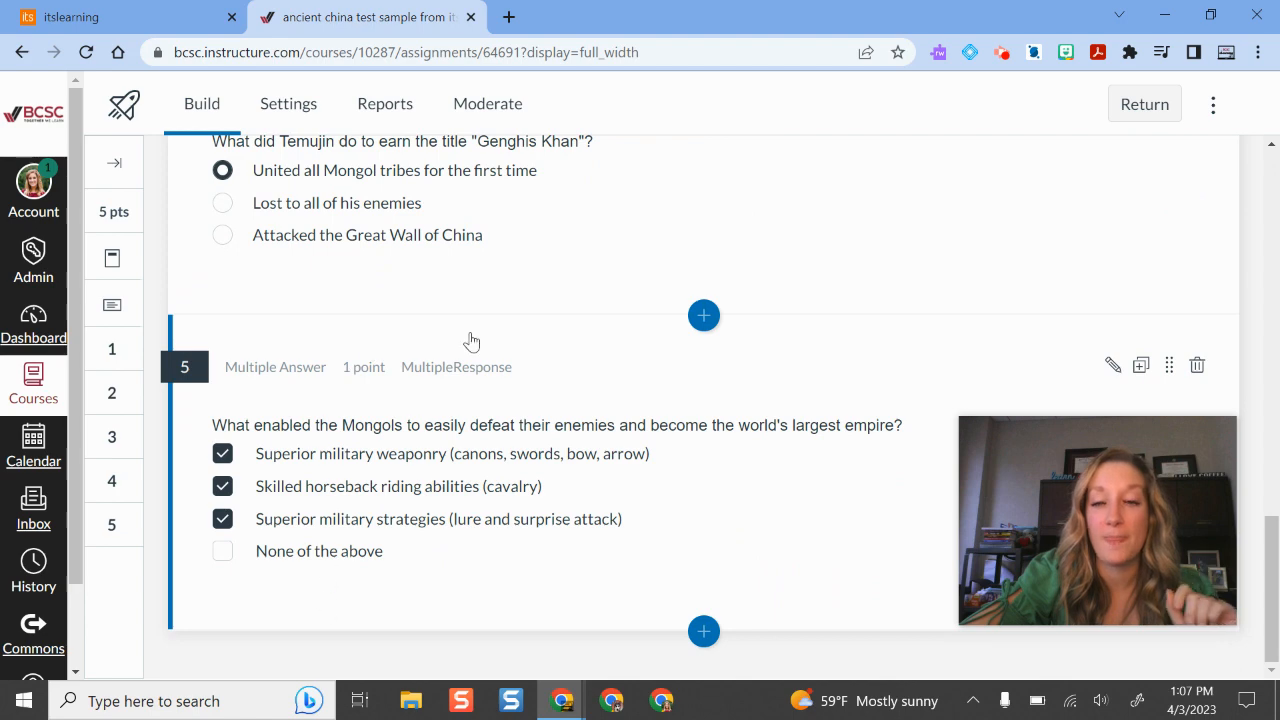
scroll(471, 340, "up", 10)
scroll(475, 340, "up", 5)
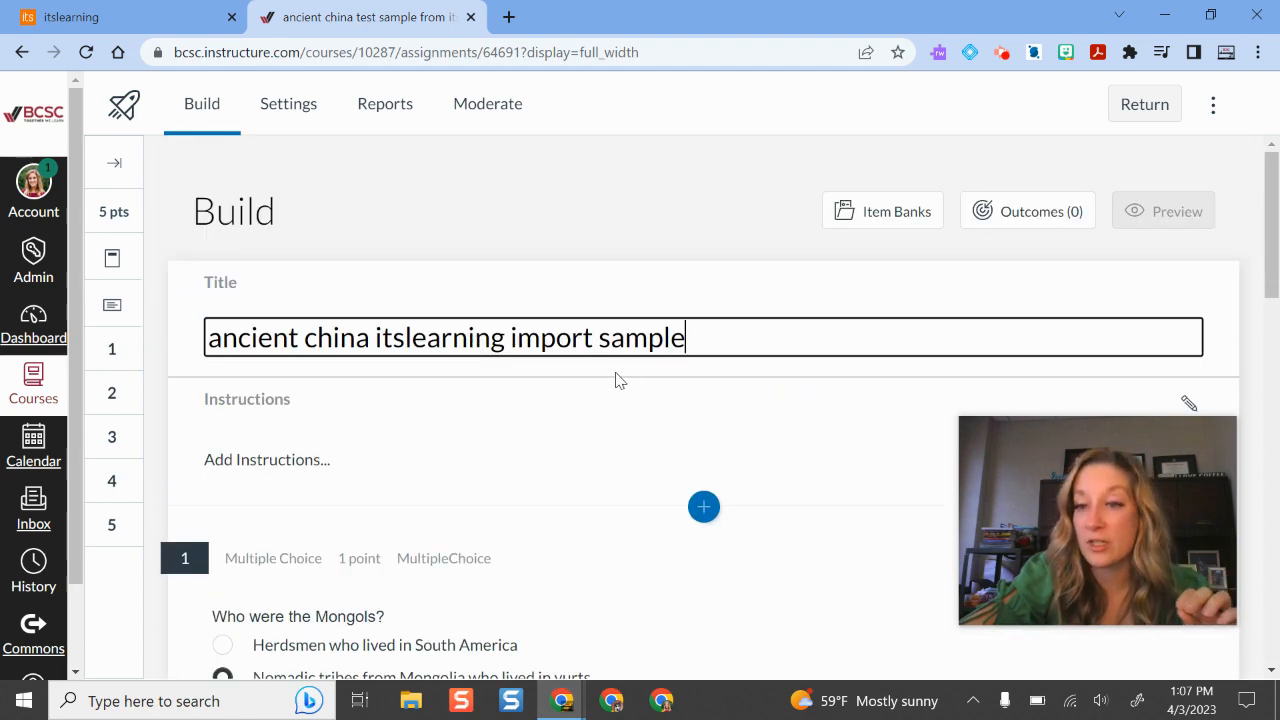
scroll(610, 375, "down", 2)
scroll(809, 289, "up", 2)
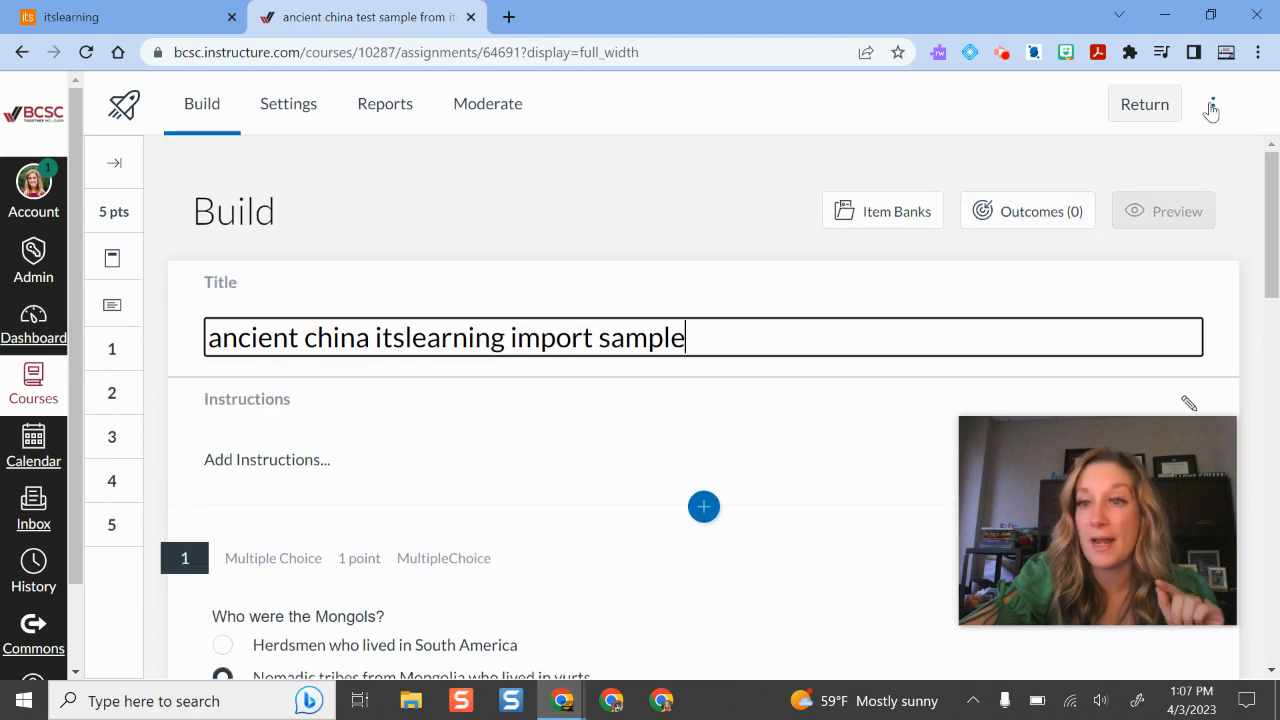
left_click(1212, 106)
left_click(790, 190)
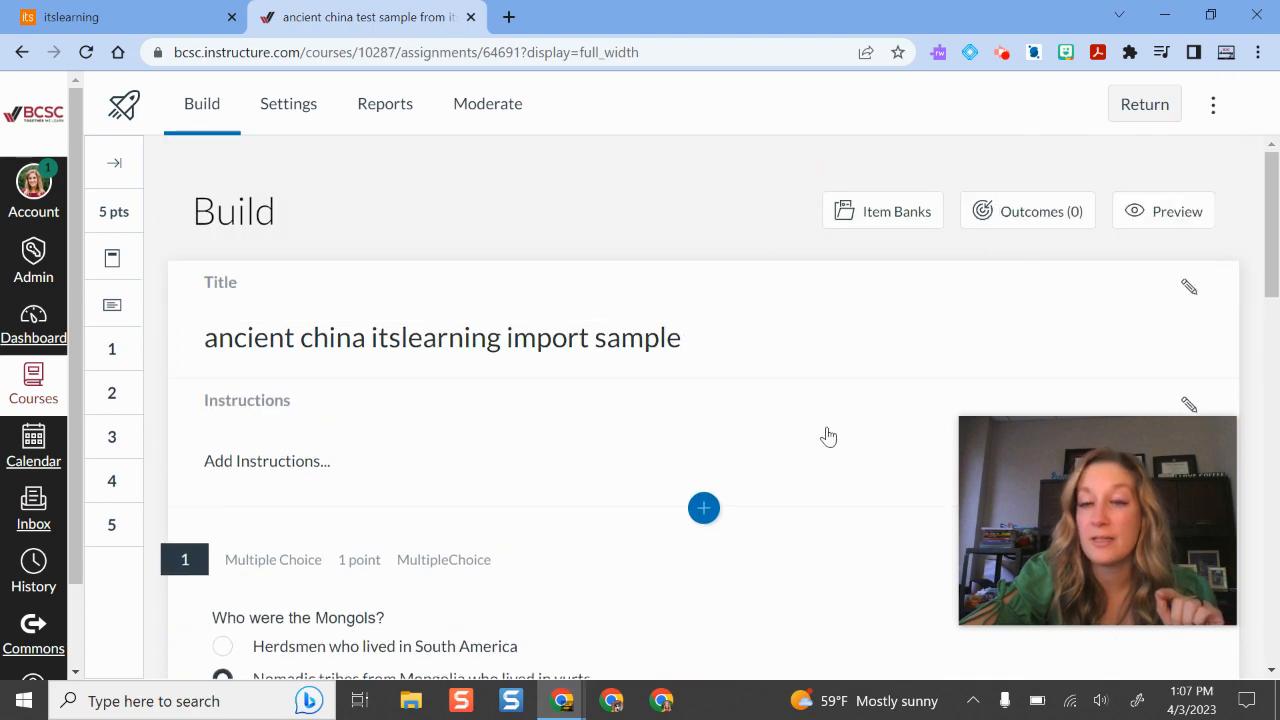
left_click(1213, 105)
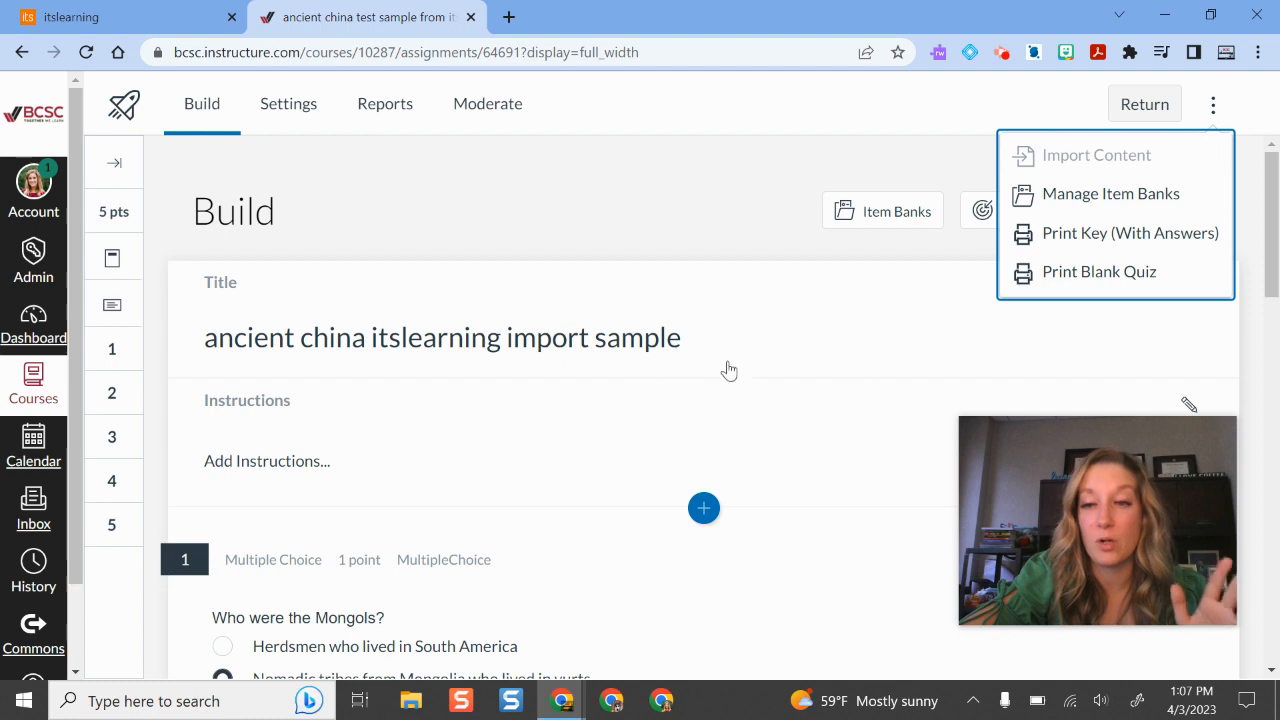
left_click(650, 163)
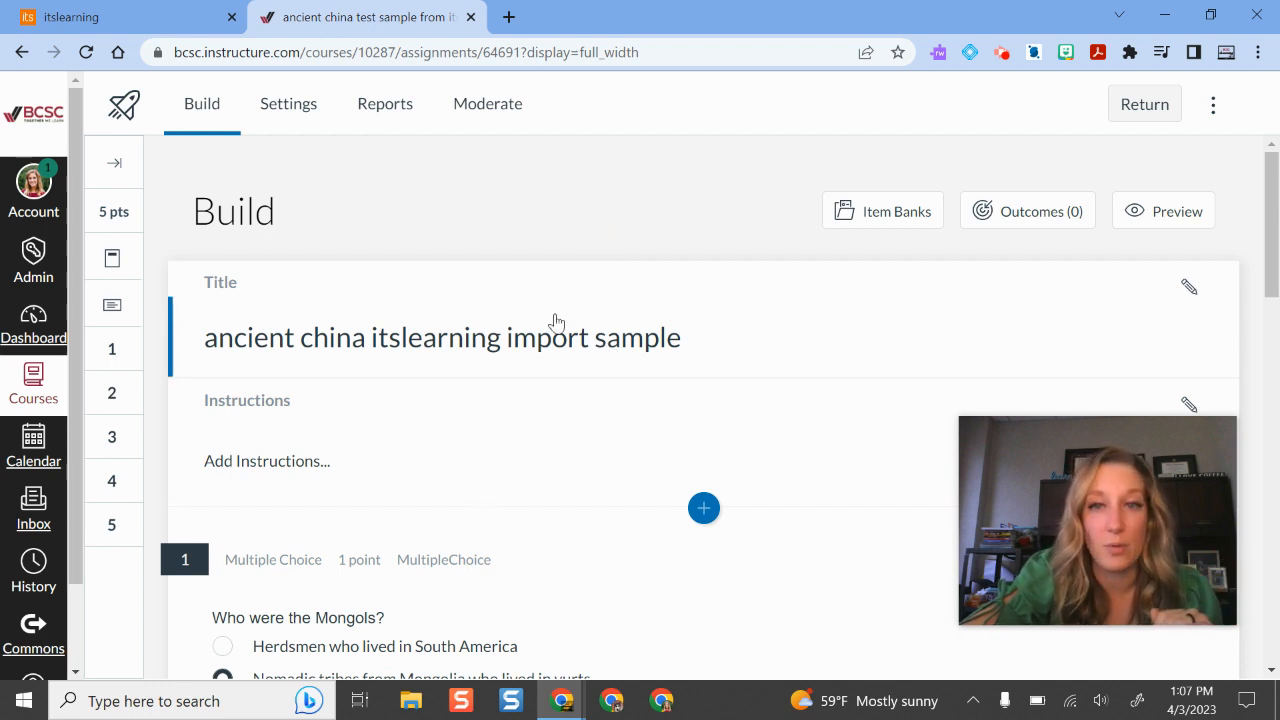
Open question 1, "Who were the Mongols?", for editing and expand its Item Banking section.
scroll(434, 306, "down", 3)
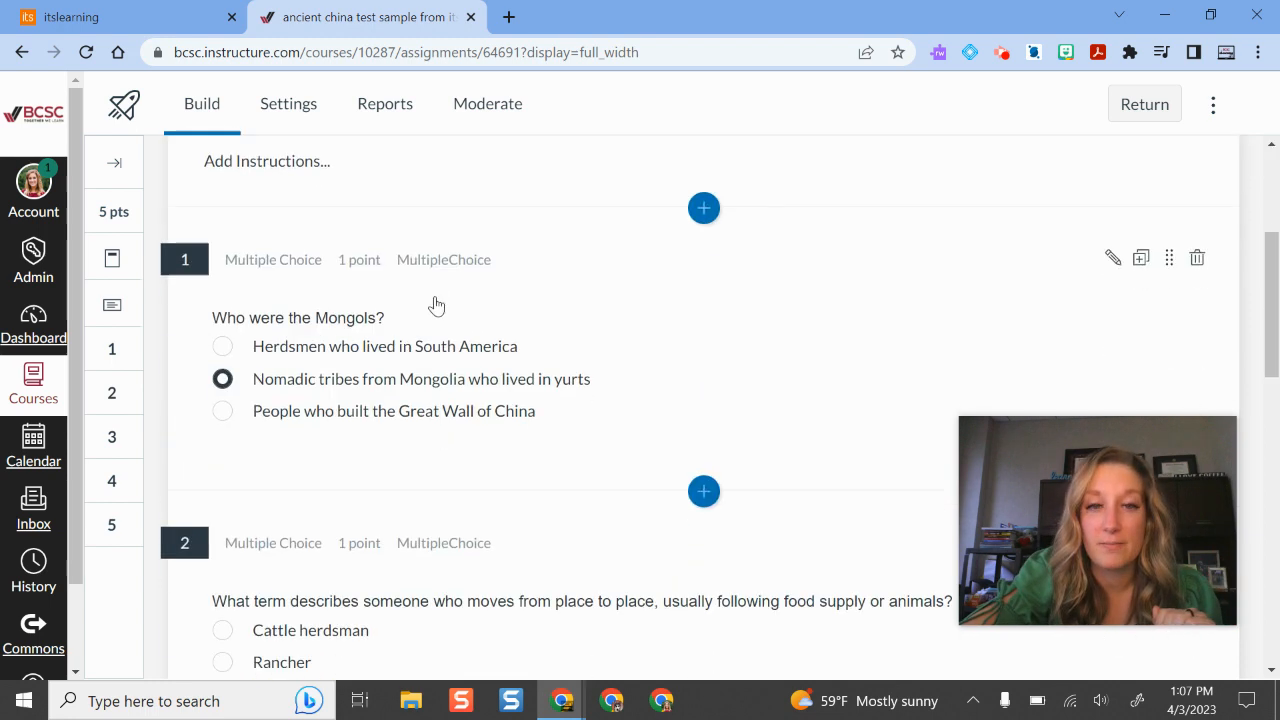
left_click(1111, 256)
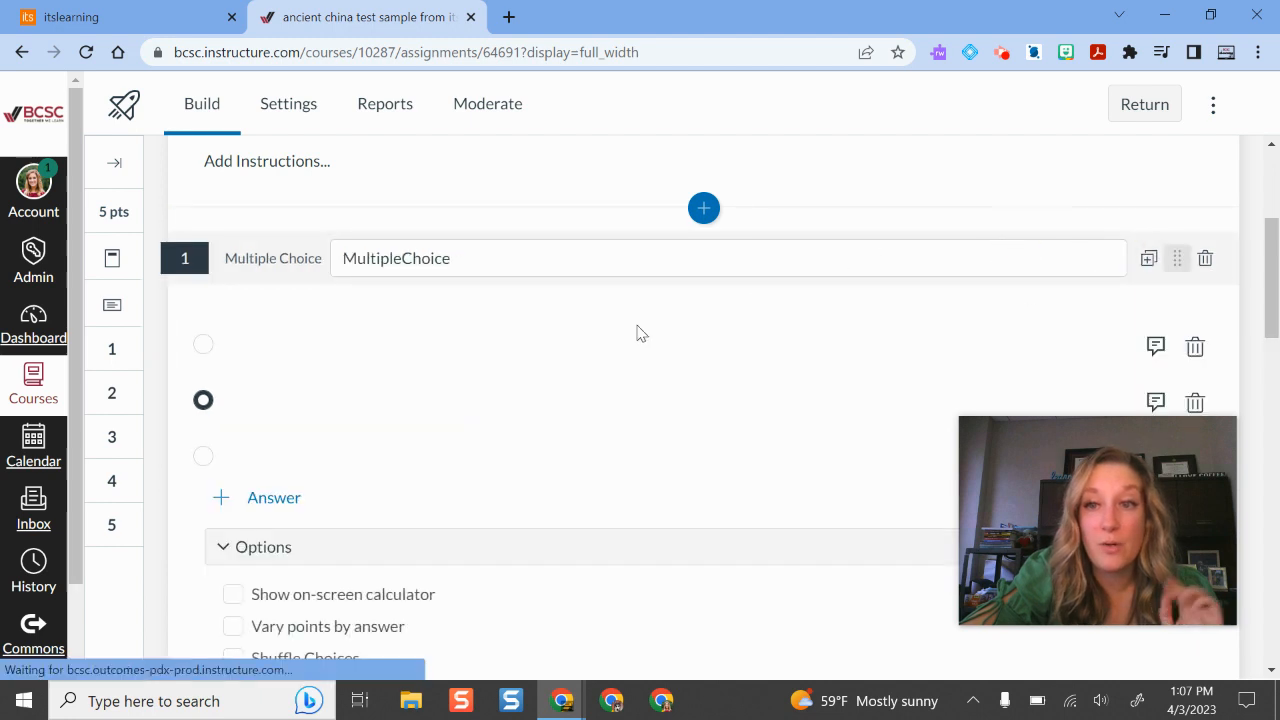
scroll(385, 350, "down", 2)
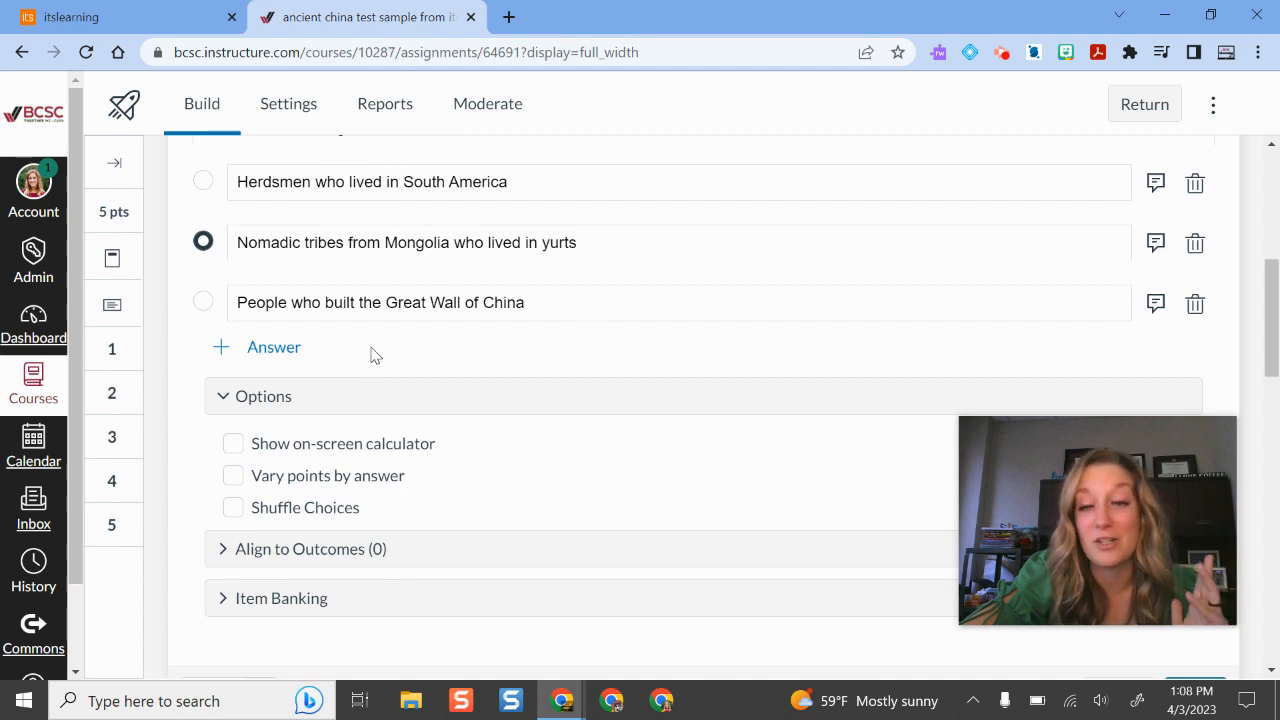
scroll(373, 355, "down", 3)
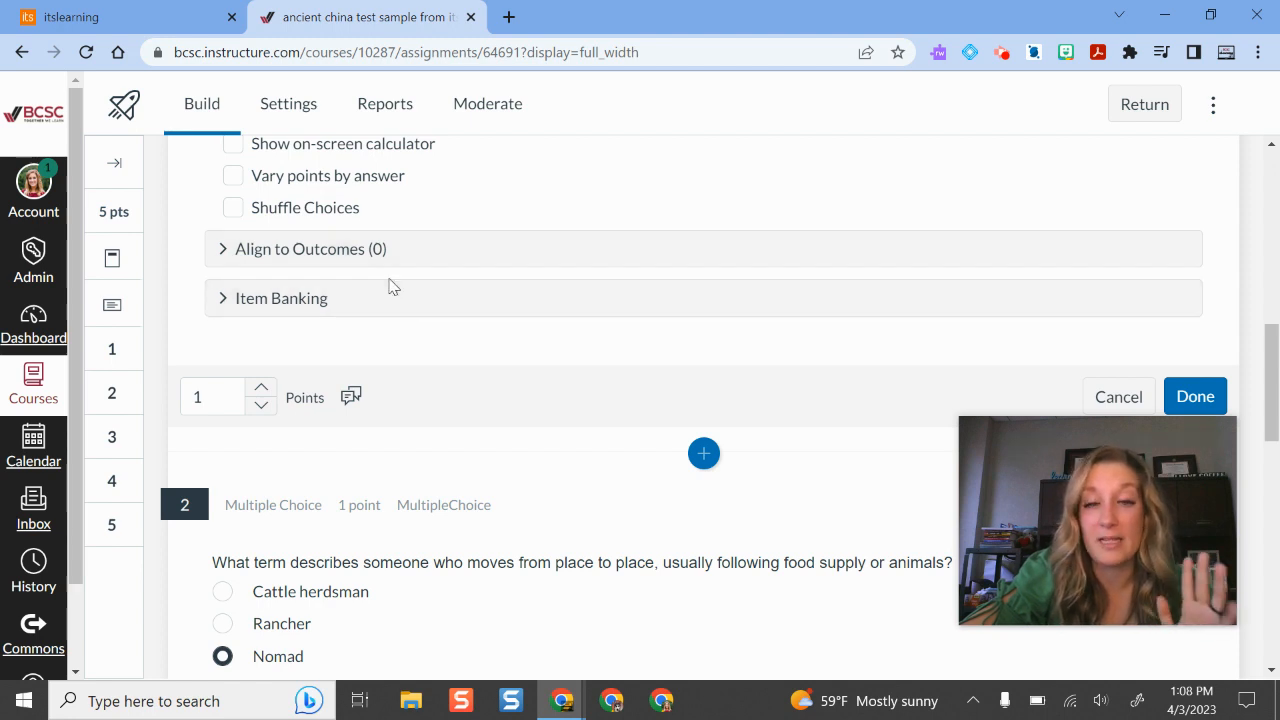
left_click(343, 297)
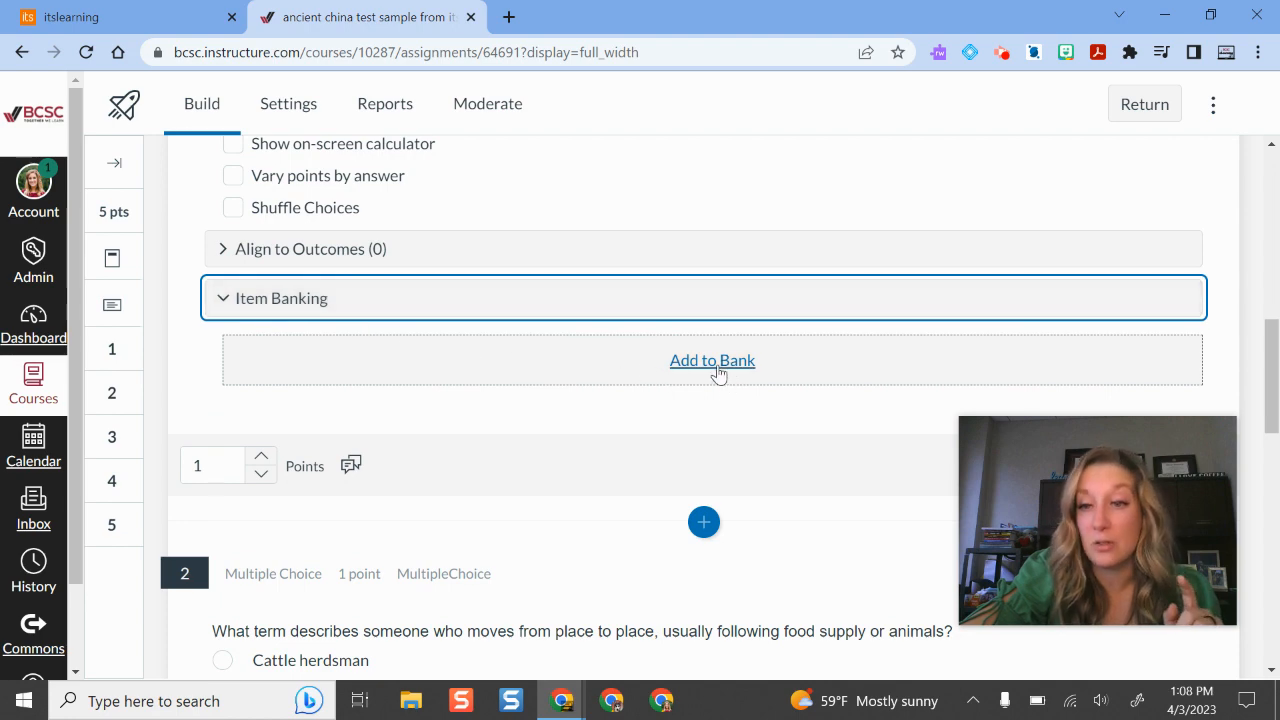
Add the question about the Mongols to a new item bank titled "ancient china".
scroll(680, 364, "up", 10)
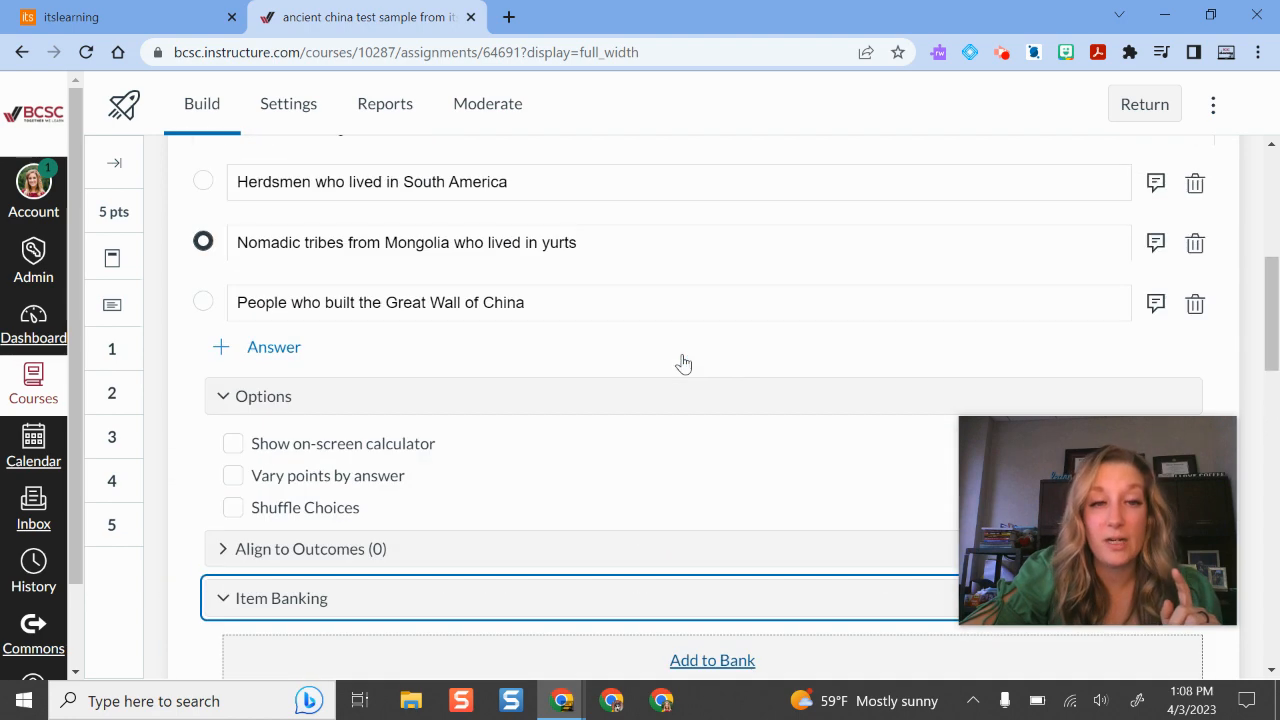
scroll(683, 364, "down", 3)
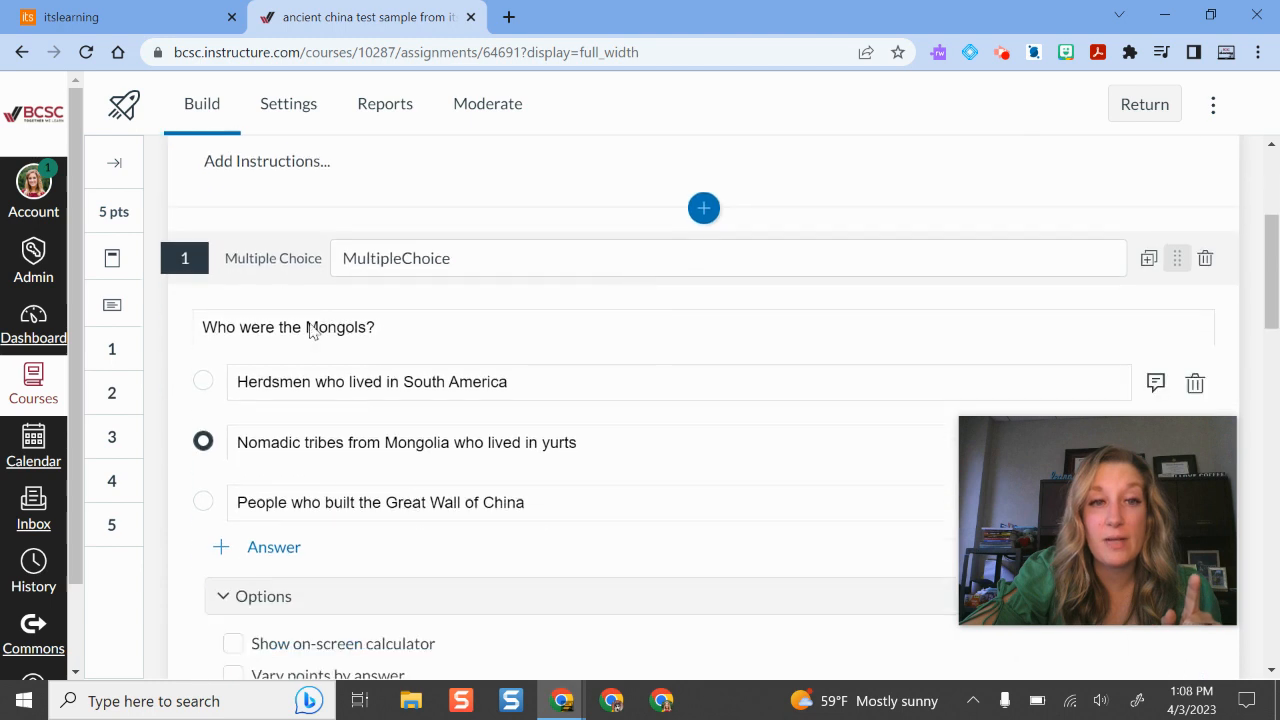
scroll(575, 440, "down", 3)
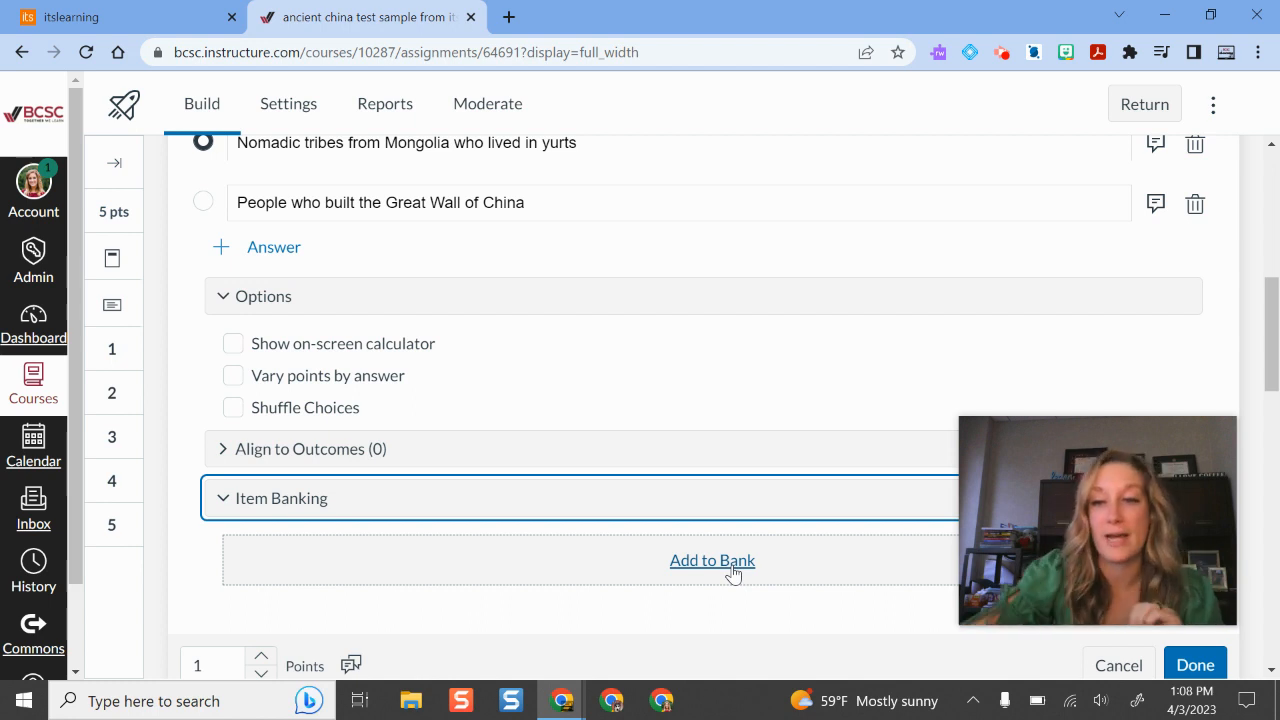
left_click(733, 566)
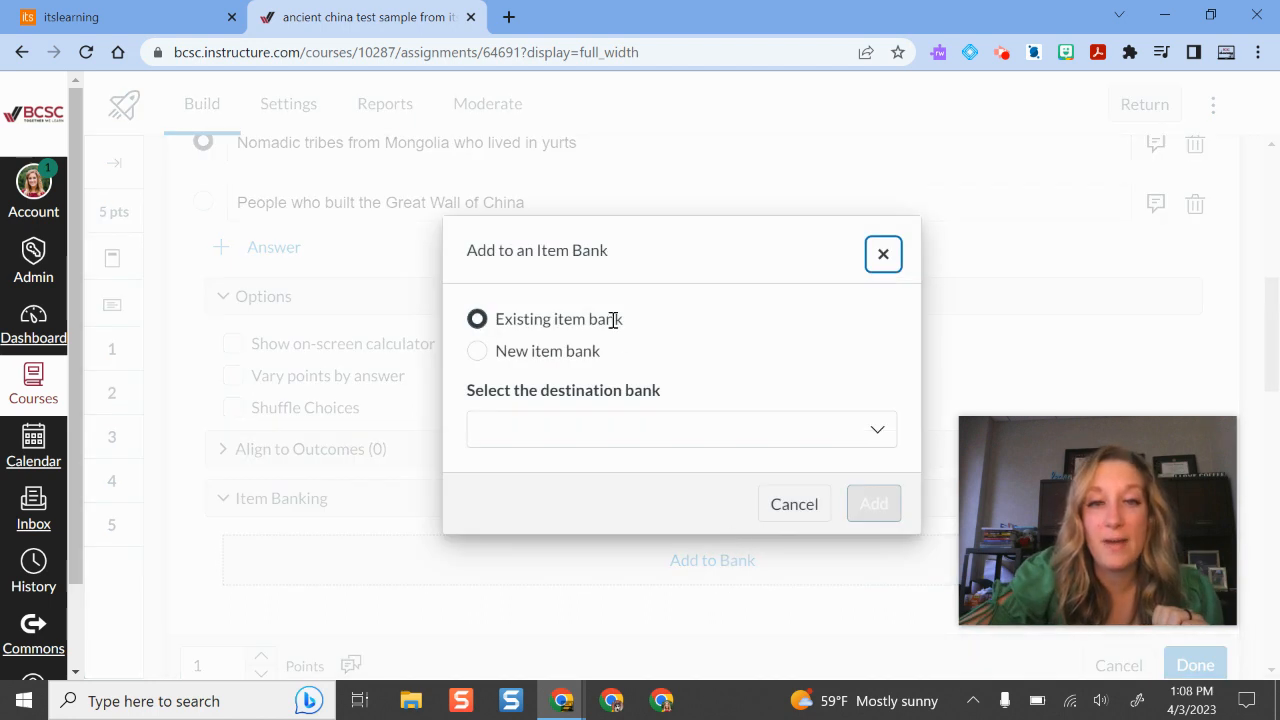
left_click(477, 351)
left_click(540, 422)
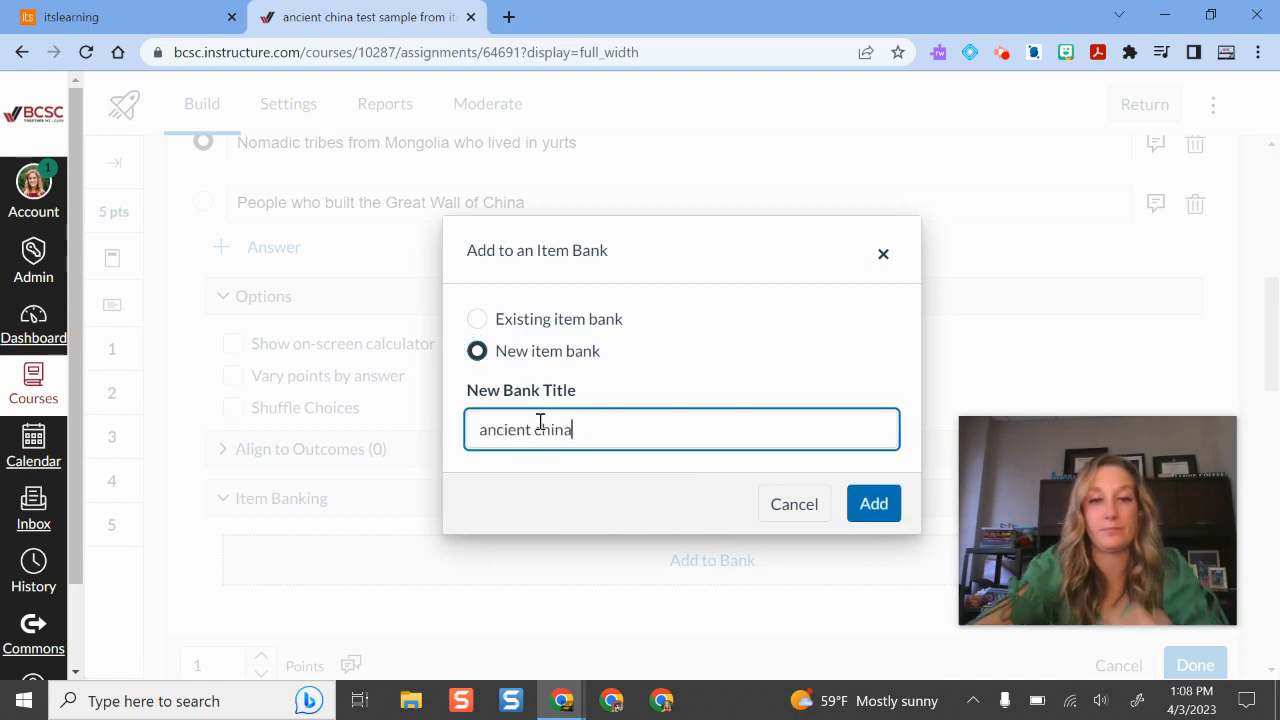
left_click(874, 503)
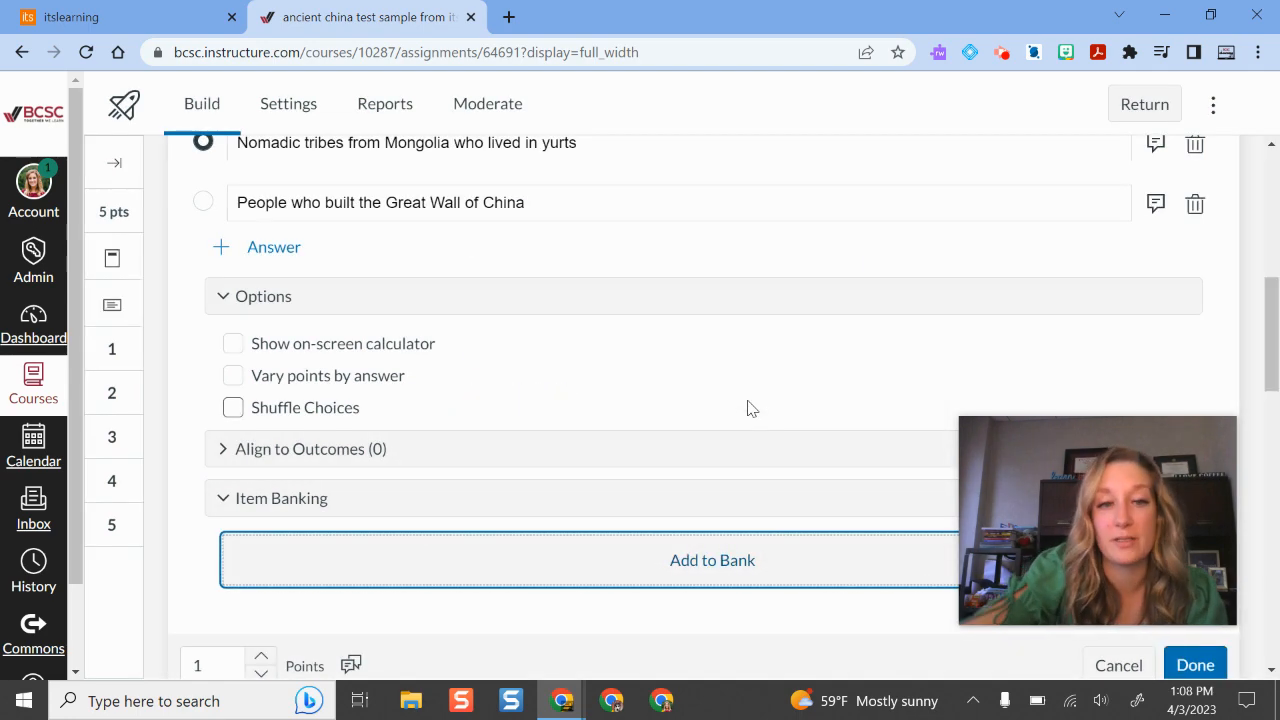
Open question 2, about someone who moves from place to place, for editing and add it to the existing "ancient china" item bank.
scroll(604, 385, "up", 3)
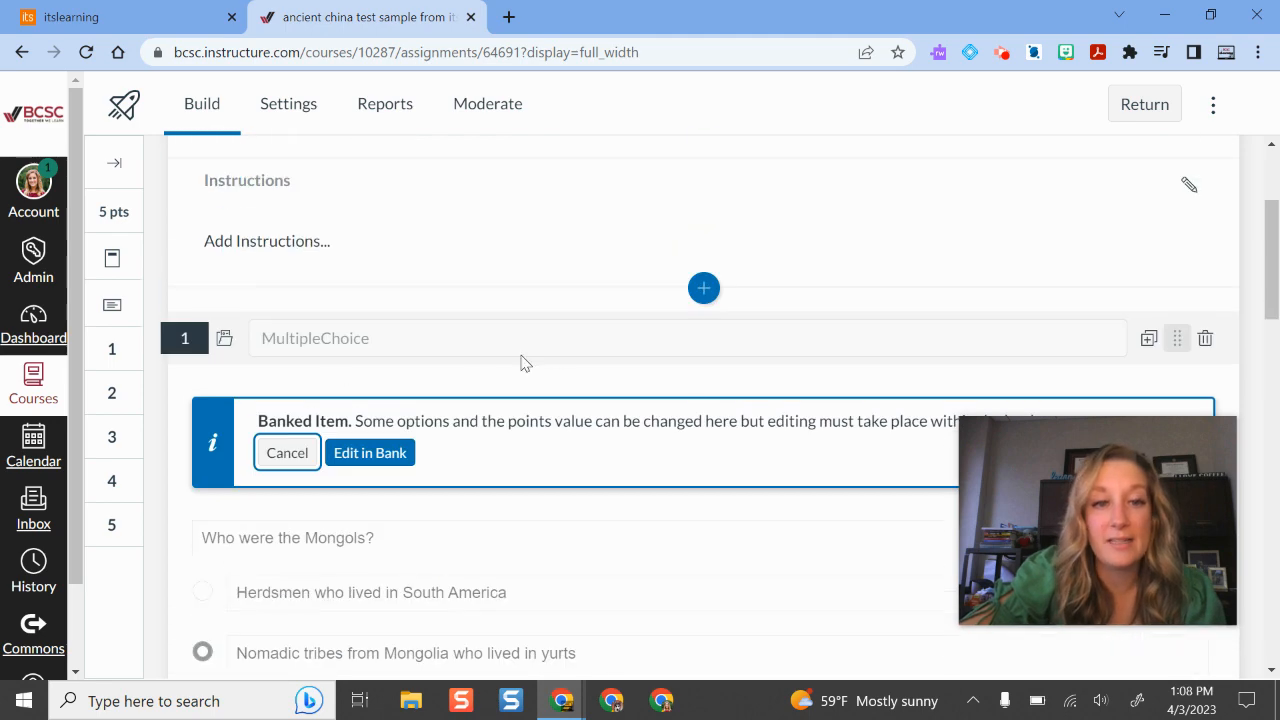
scroll(525, 363, "down", 9)
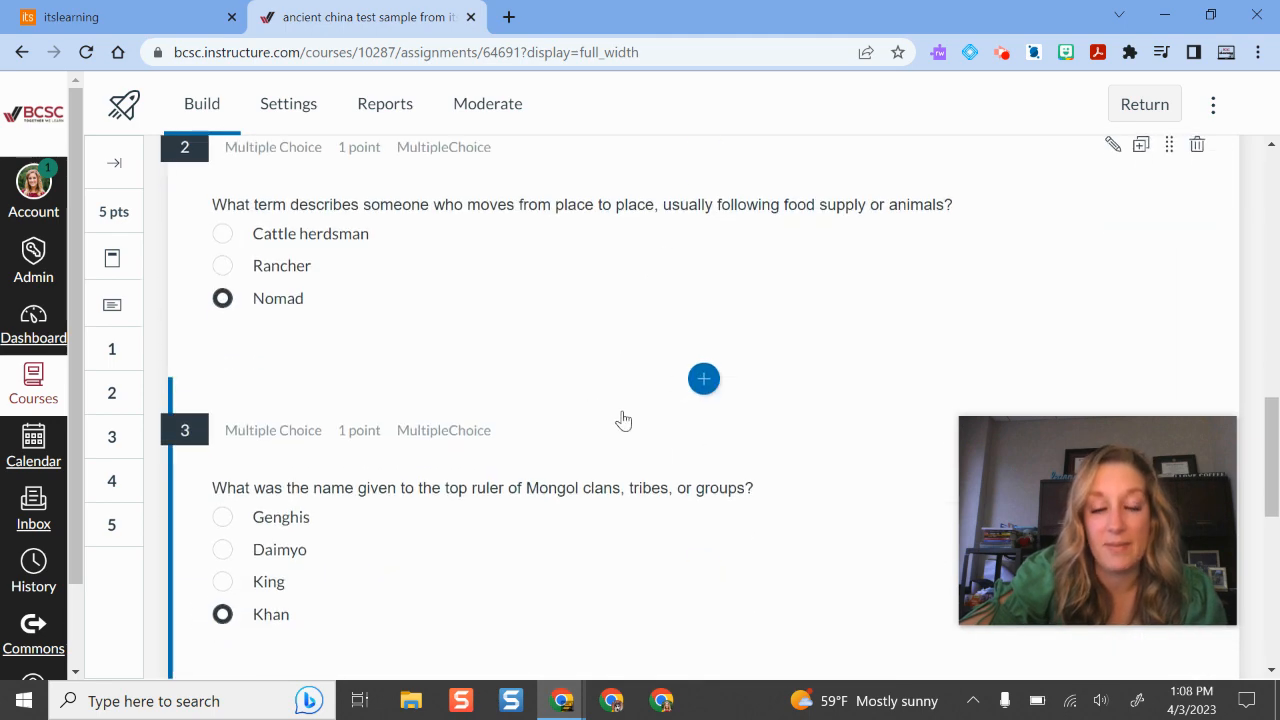
left_click(1113, 148)
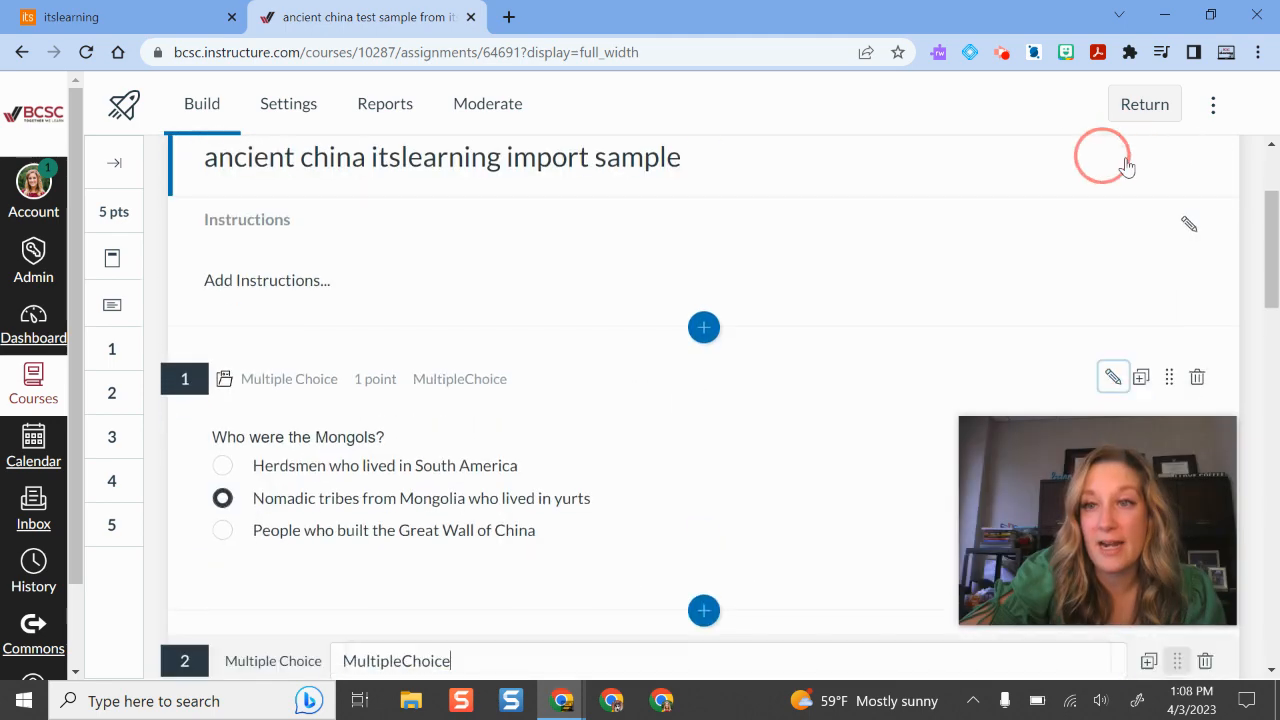
scroll(689, 329, "down", 7)
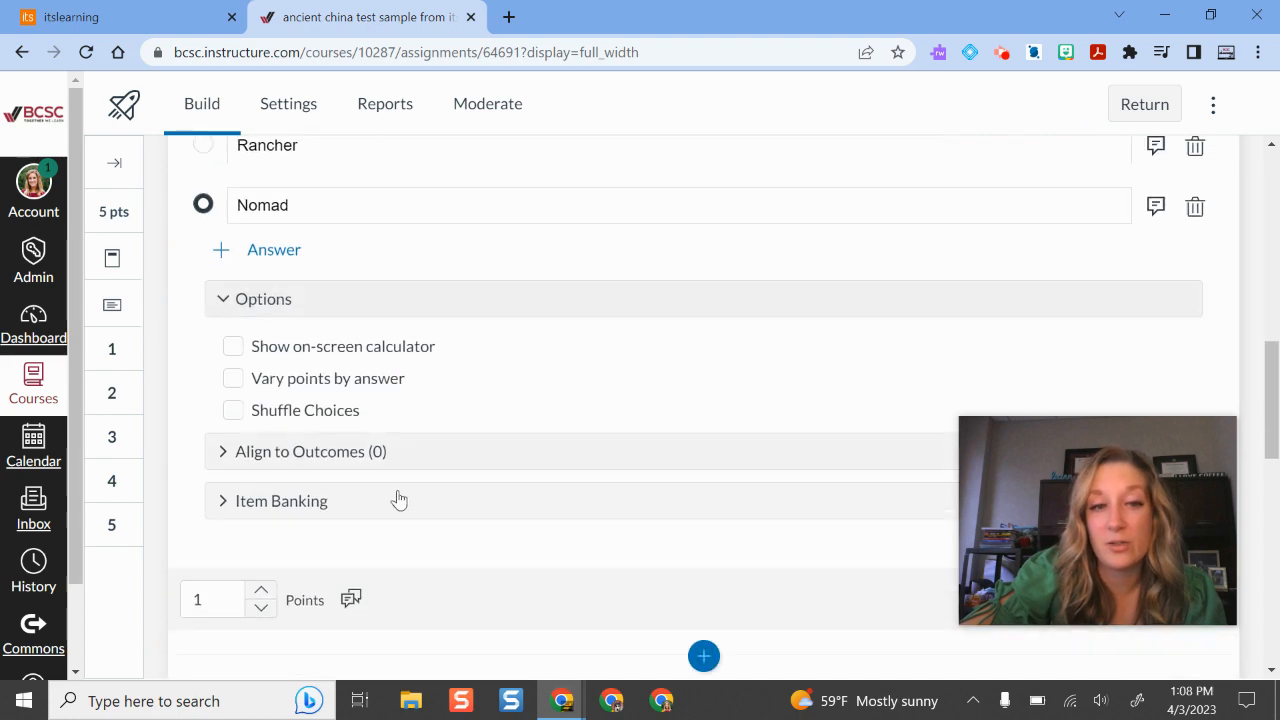
left_click(397, 505)
scroll(623, 489, "down", 2)
left_click(731, 364)
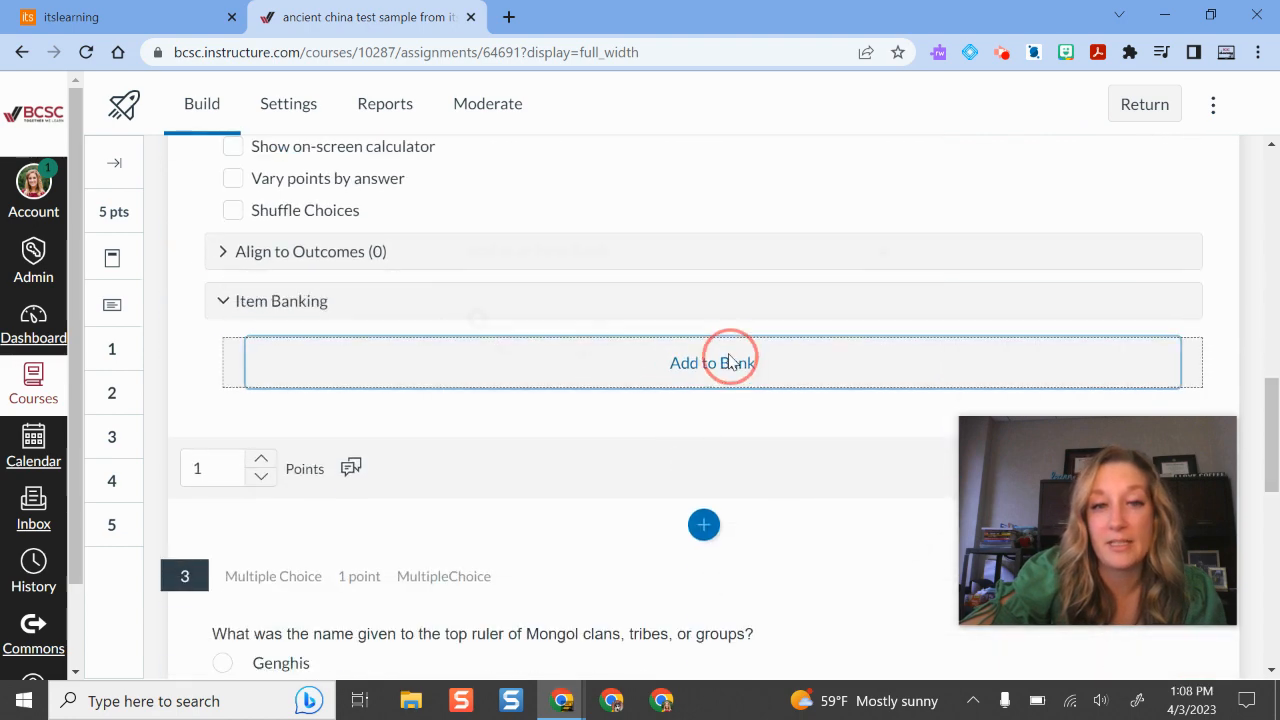
left_click(570, 422)
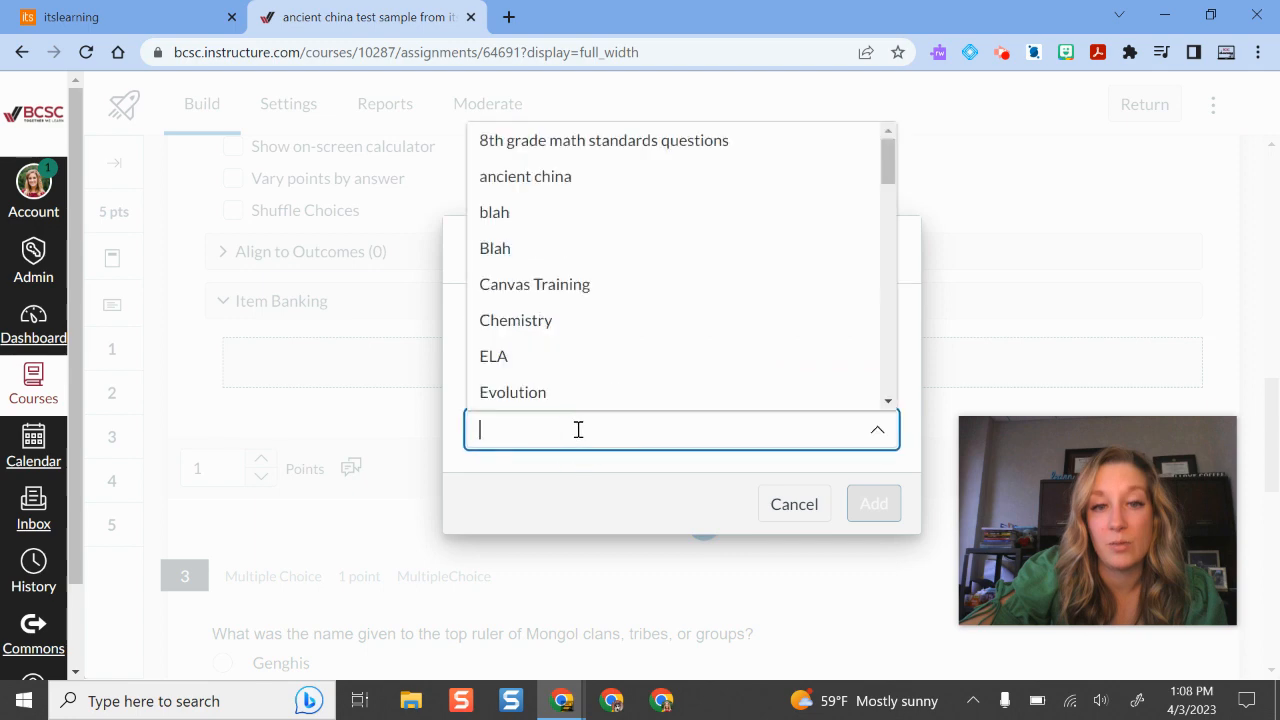
left_click(640, 177)
left_click(872, 504)
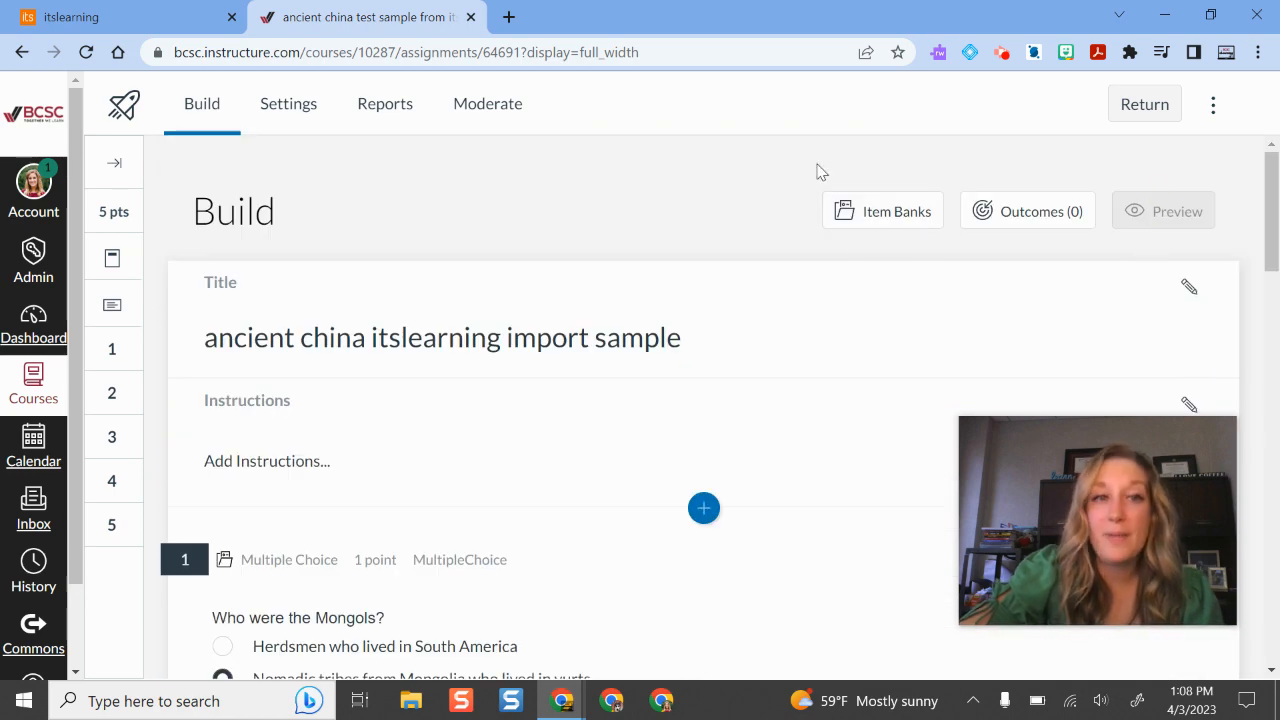
Show all banks in Item Banks, check the questions stored in the "ancient china" bank and close the item banks.
left_click(887, 217)
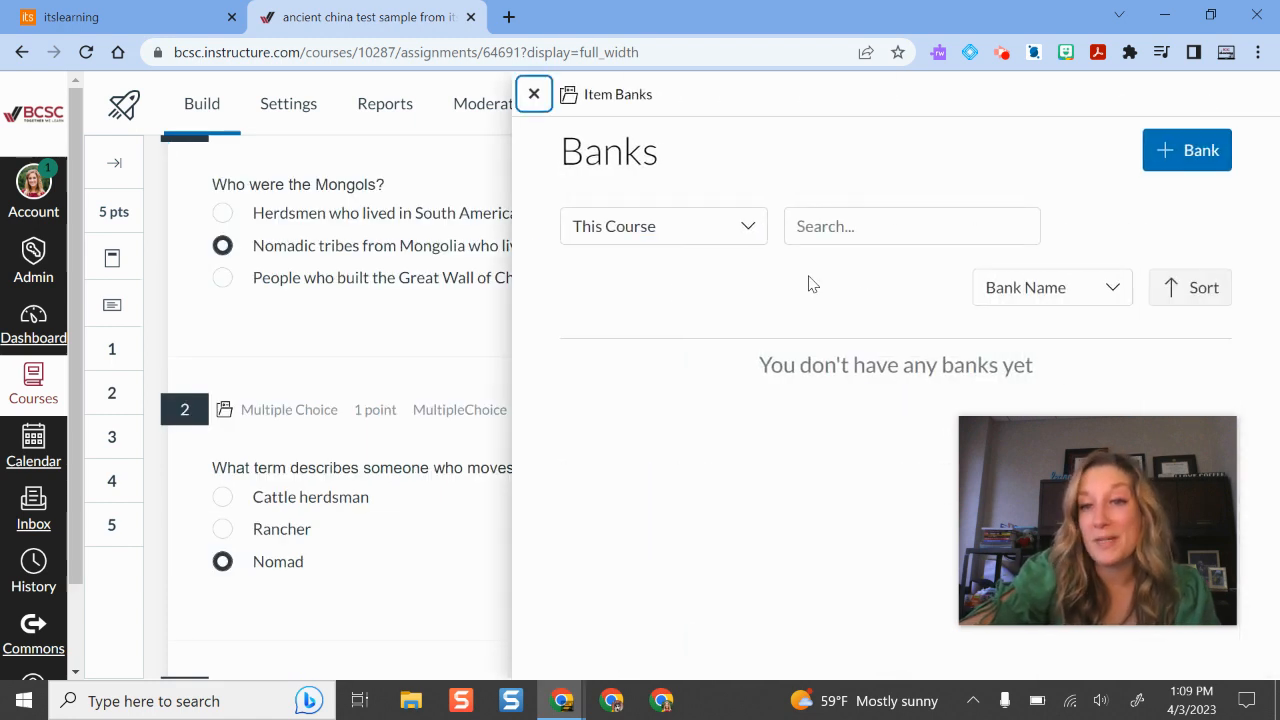
left_click(700, 228)
left_click(646, 263)
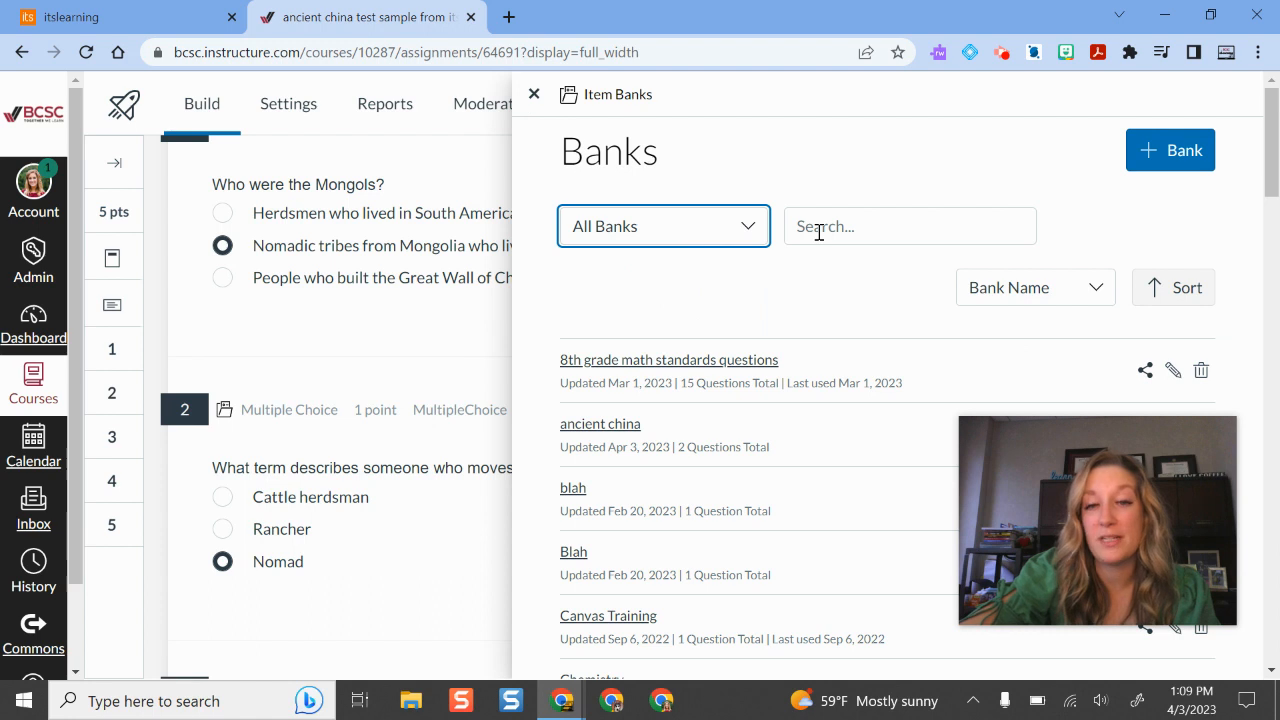
left_click(610, 424)
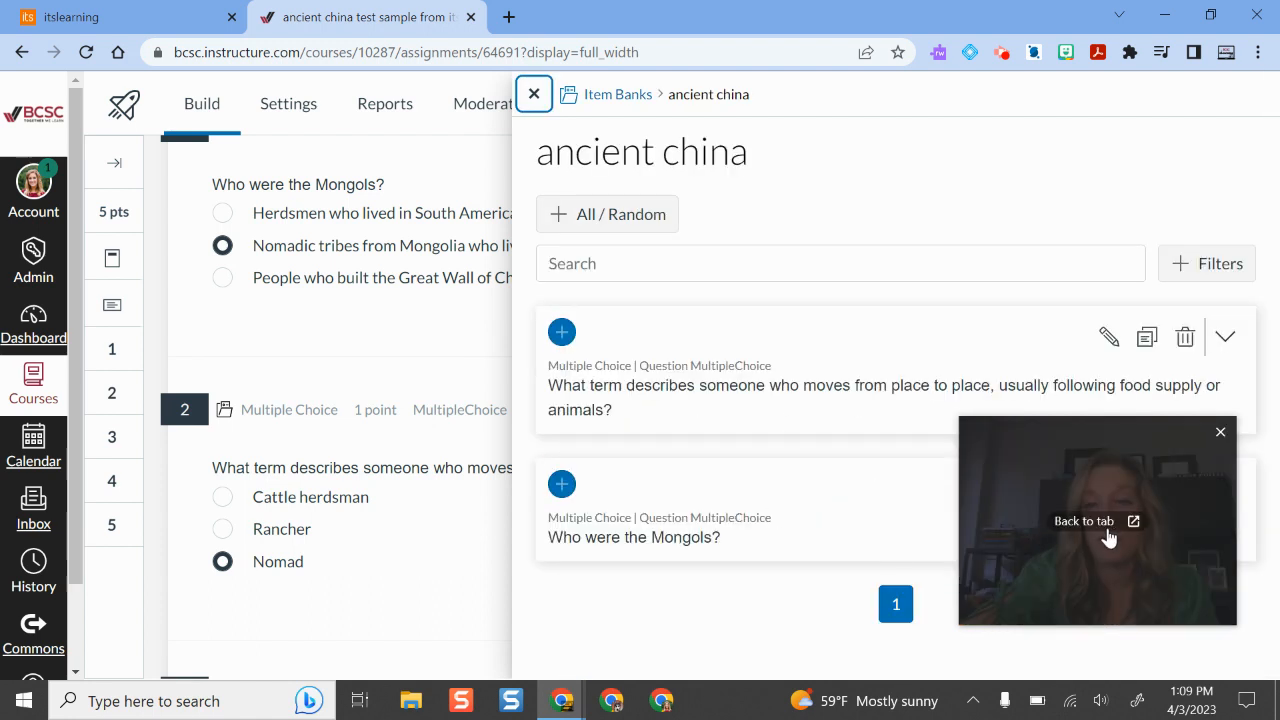
left_click_drag(1096, 494, 1017, 156)
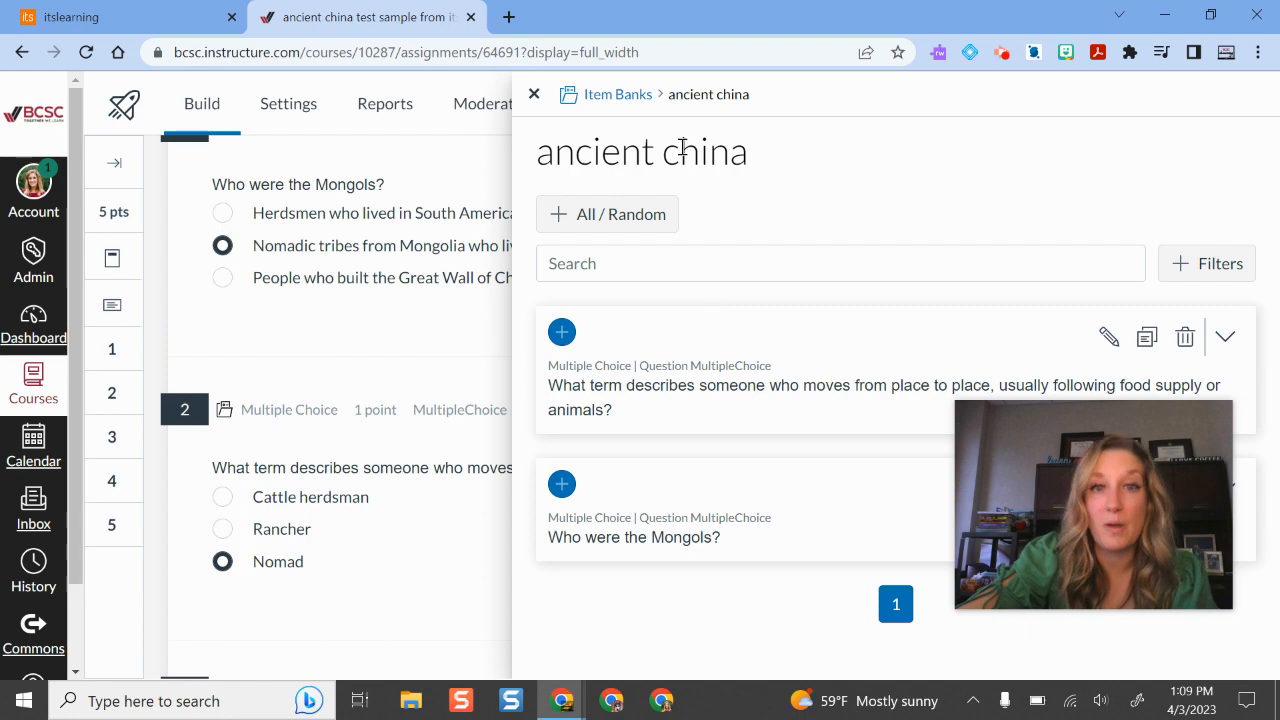
left_click(536, 94)
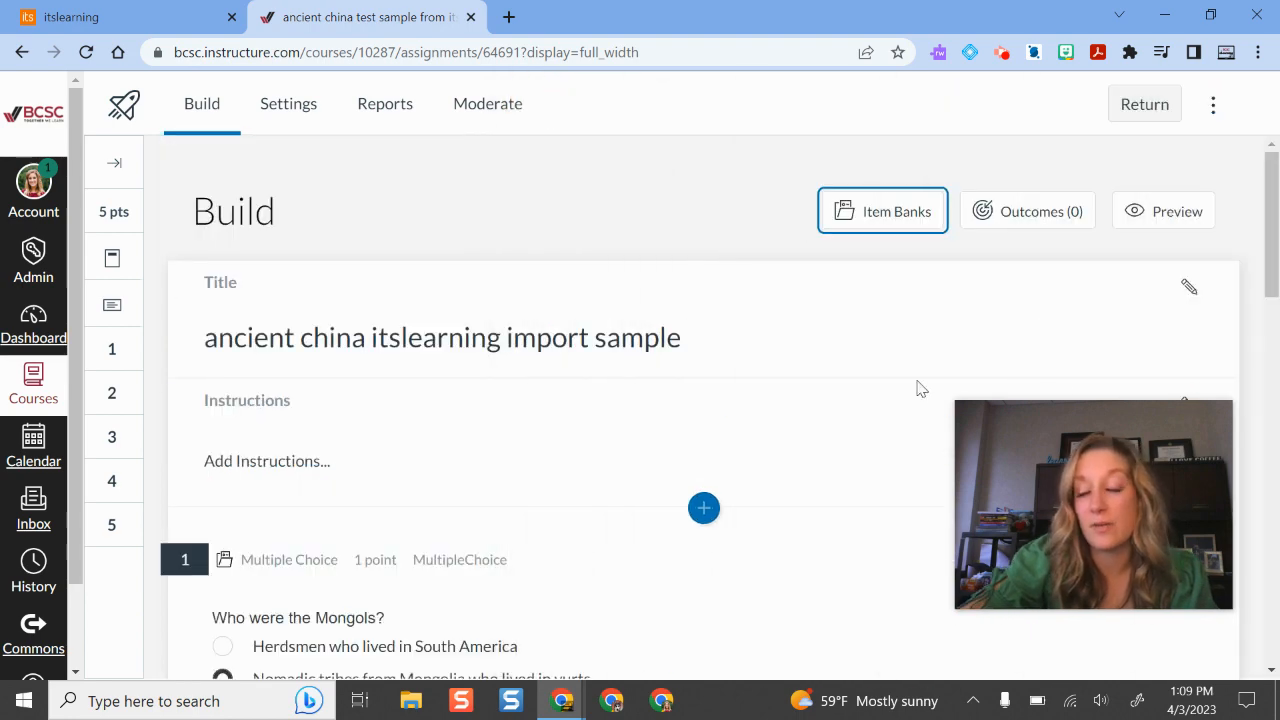
scroll(745, 376, "down", 2)
scroll(770, 330, "up", 2)
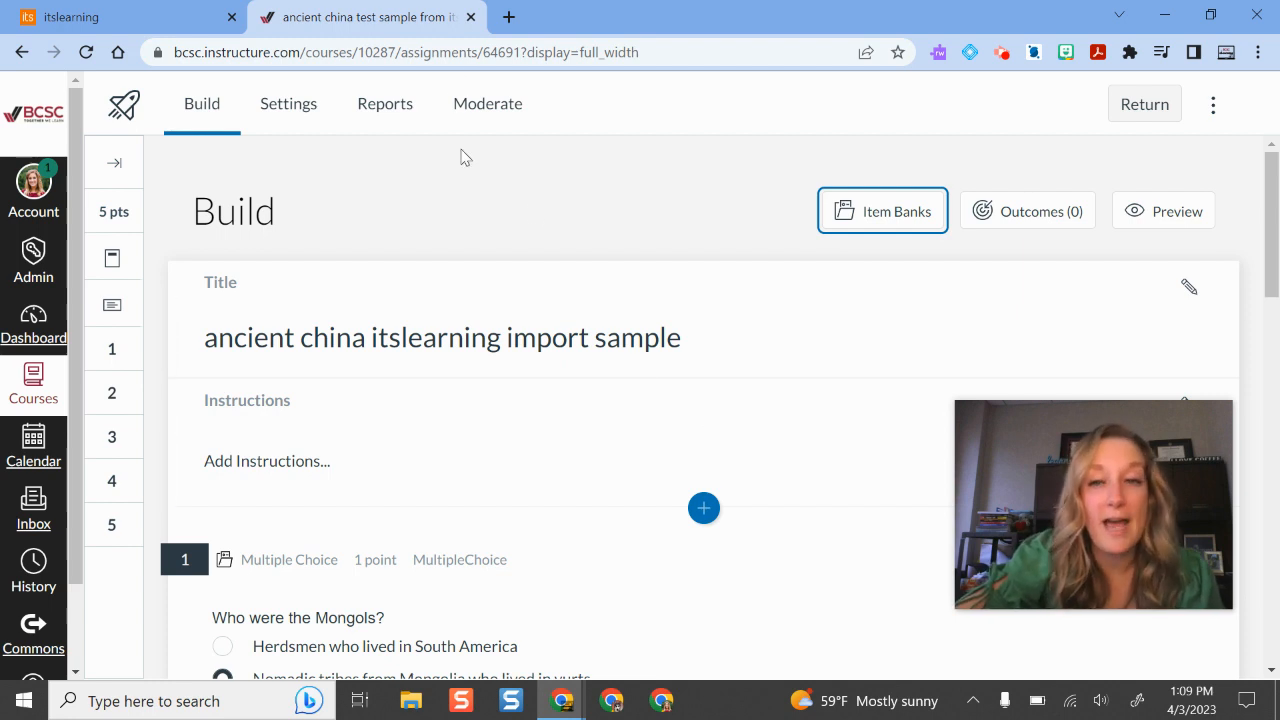
Return from the quiz builder to the course's Quizzes list and look through the listed quizzes.
left_click(1160, 115)
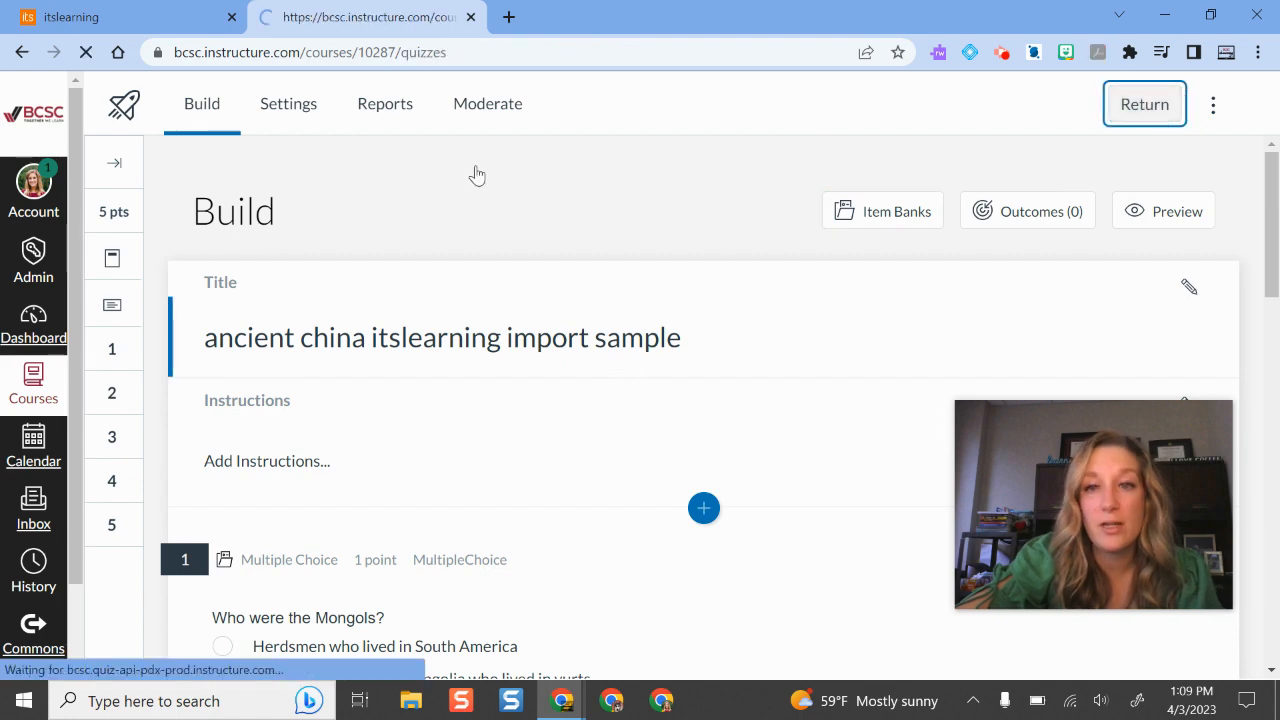
scroll(920, 449, "down", 4)
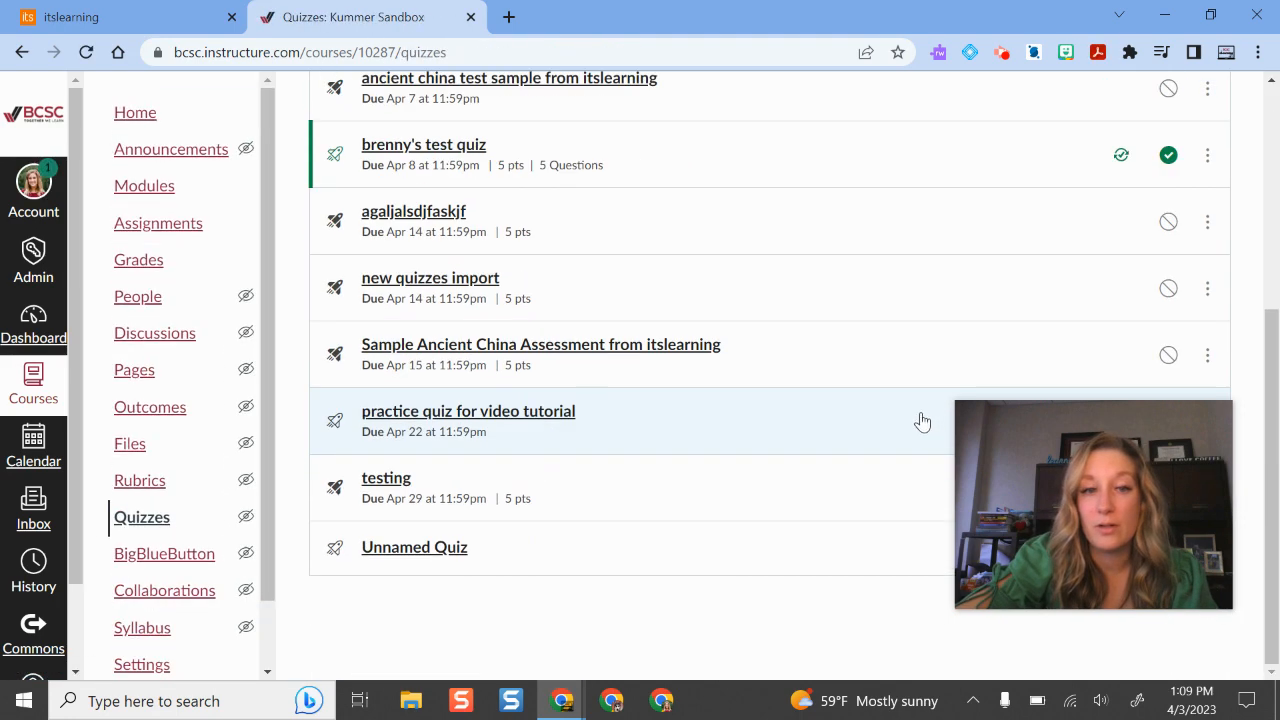
scroll(523, 422, "up", 1)
scroll(543, 412, "down", 1)
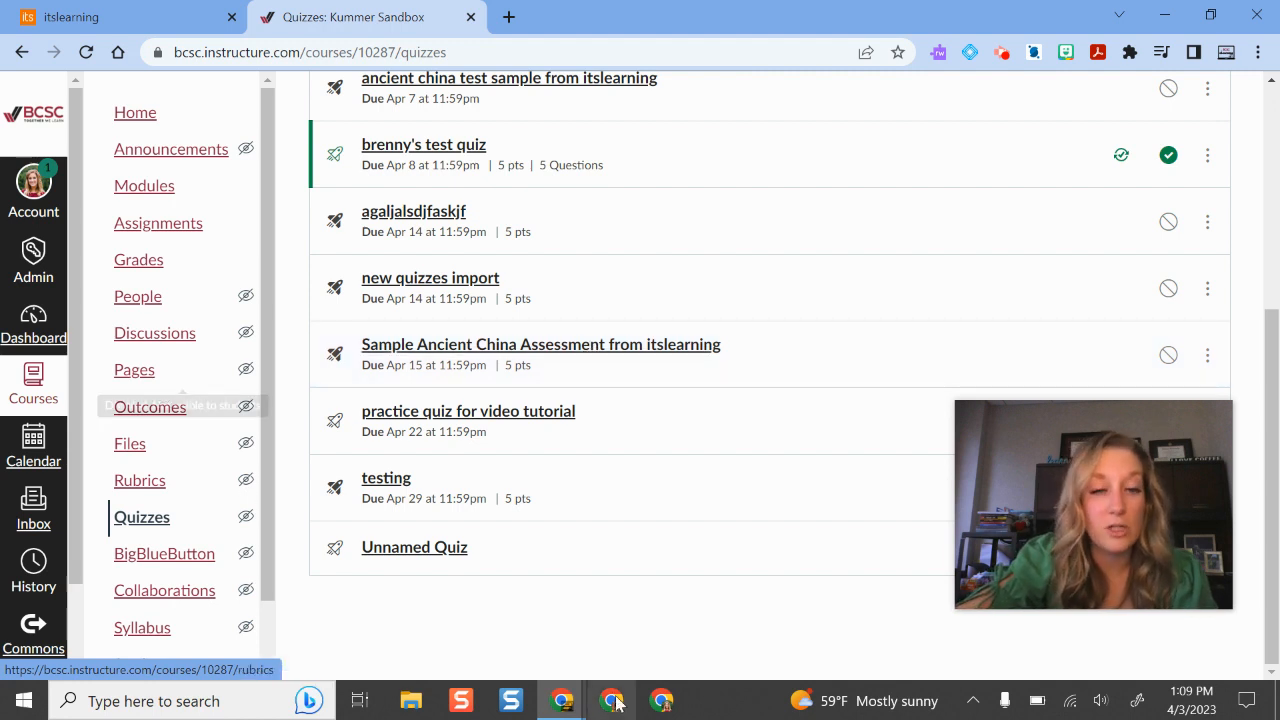
mouse_move(588, 700)
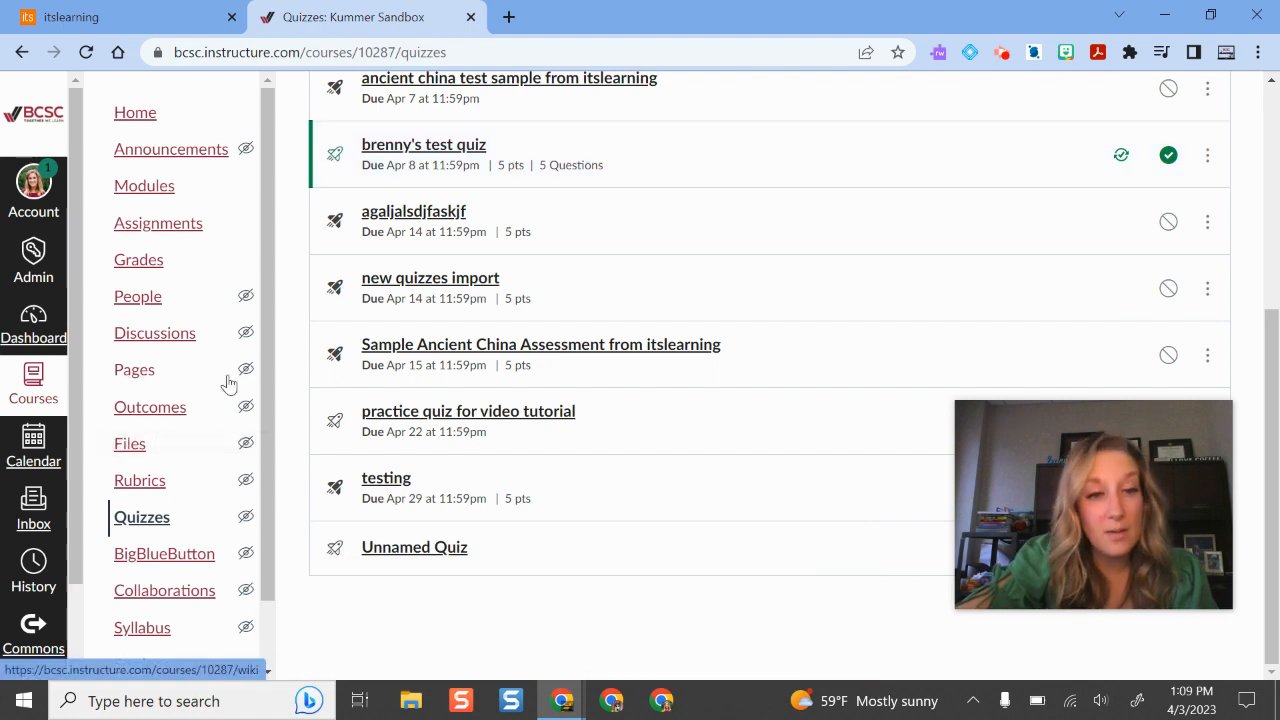
scroll(200, 640, "down", 1)
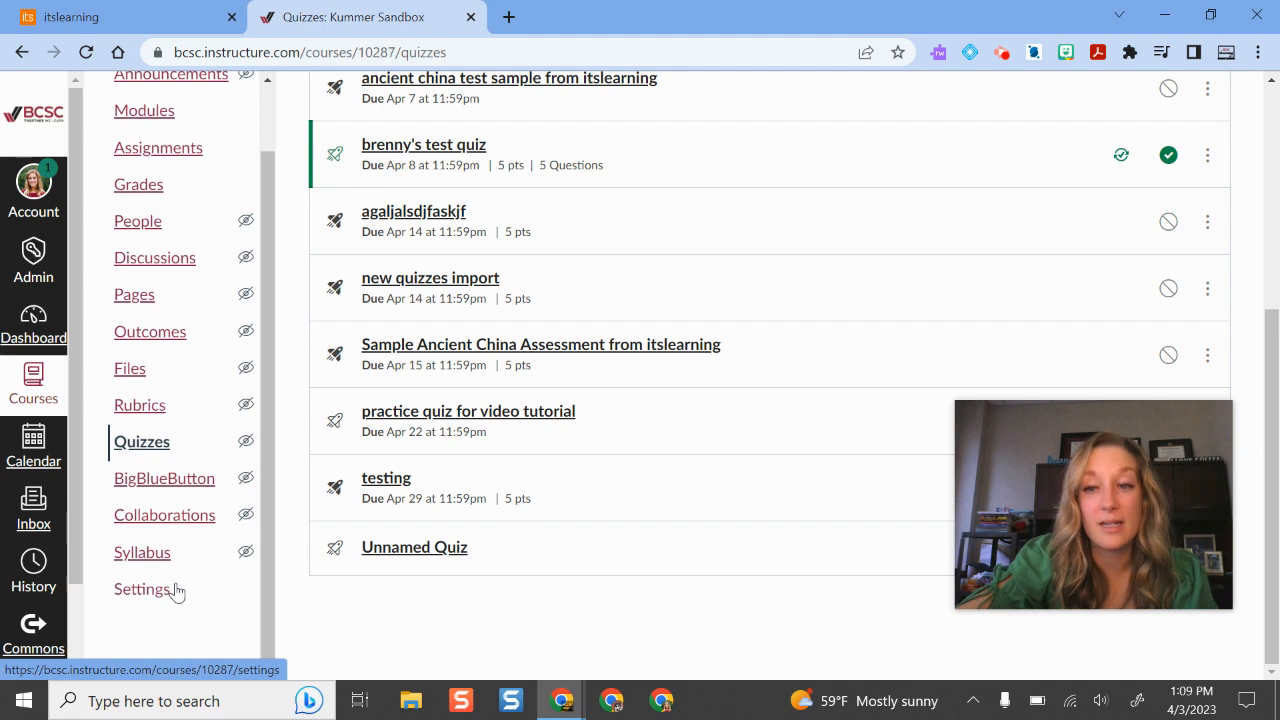
scroll(606, 565, "up", 4)
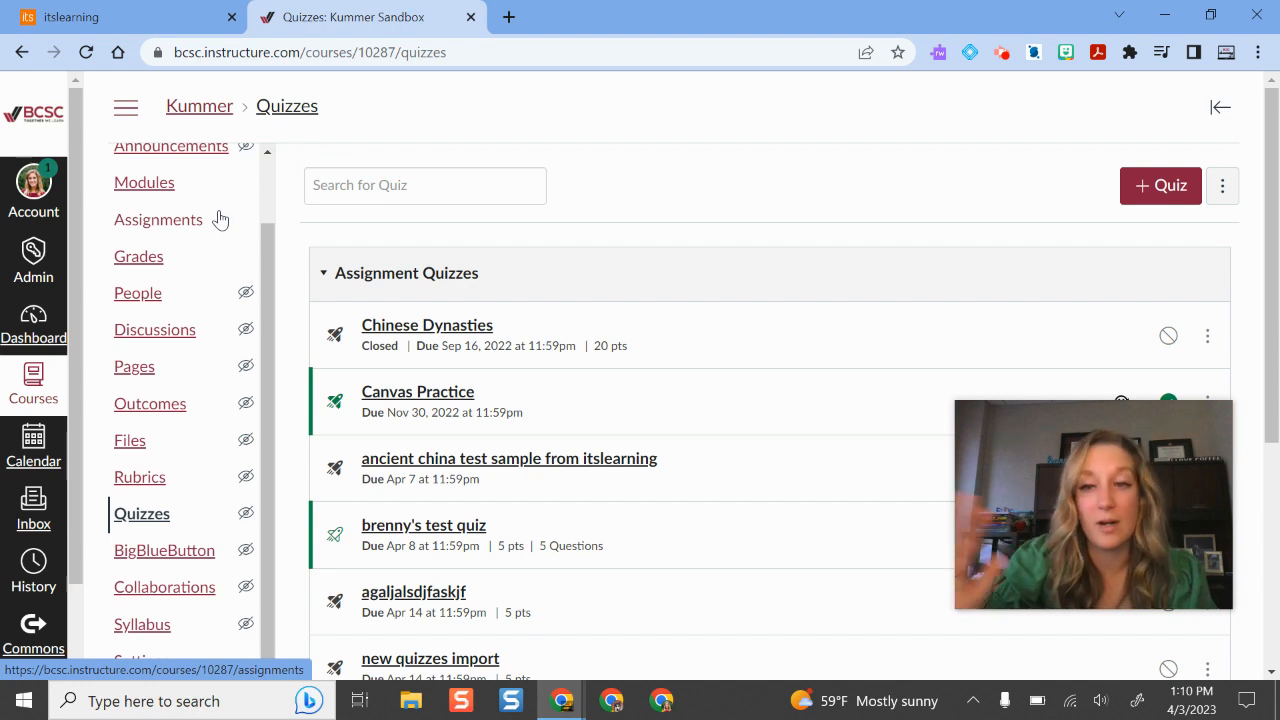
scroll(215, 271, "up", 1)
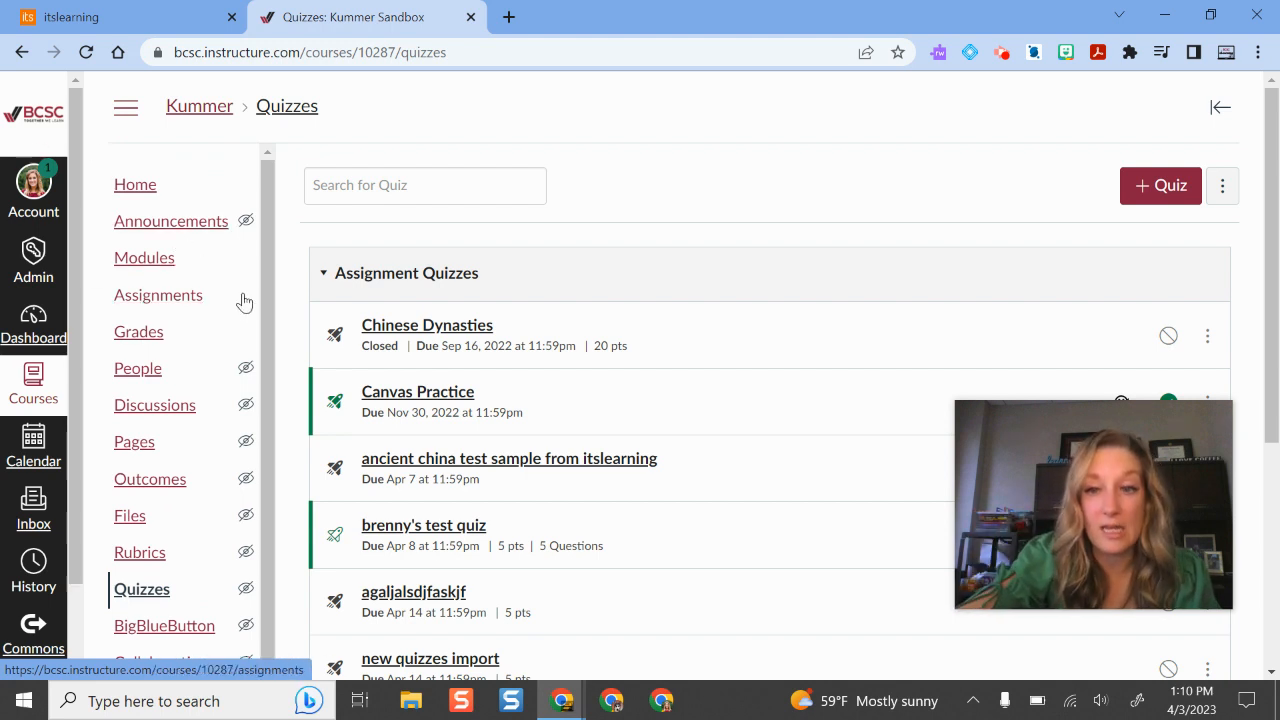
scroll(200, 302, "down", 1)
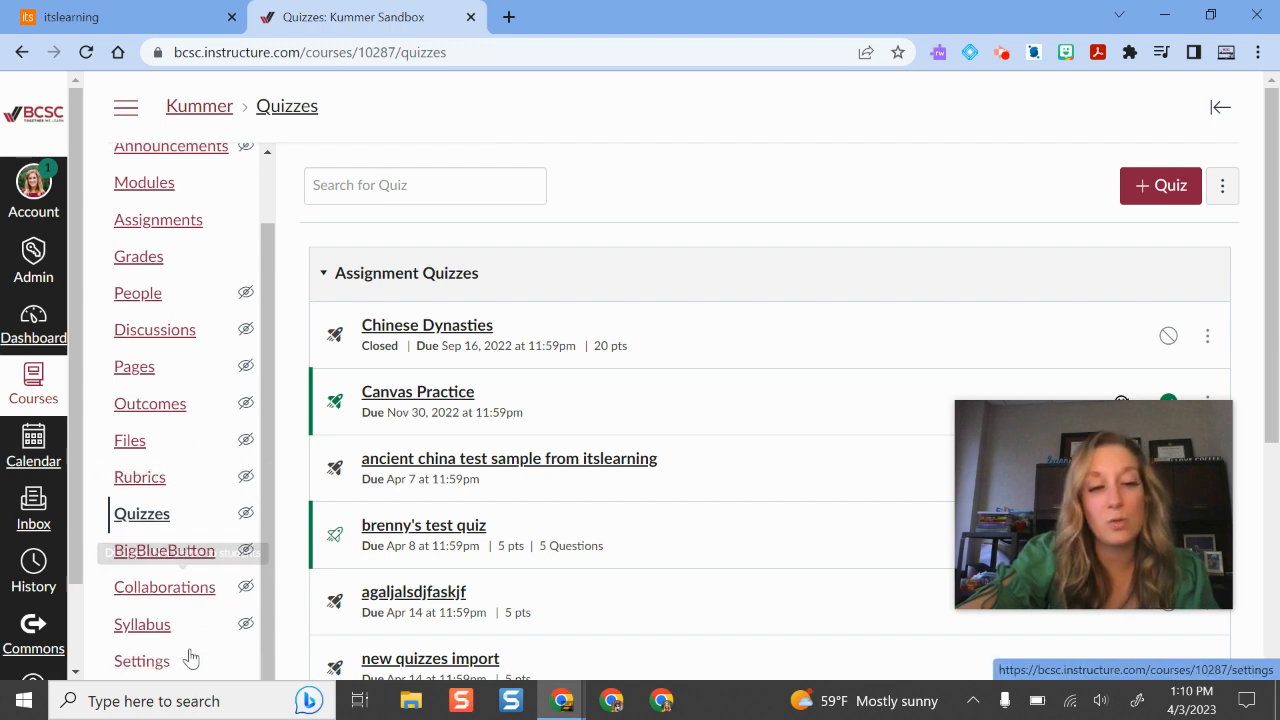
Open the sandbox course's settings and go to Import Course Content.
left_click(143, 664)
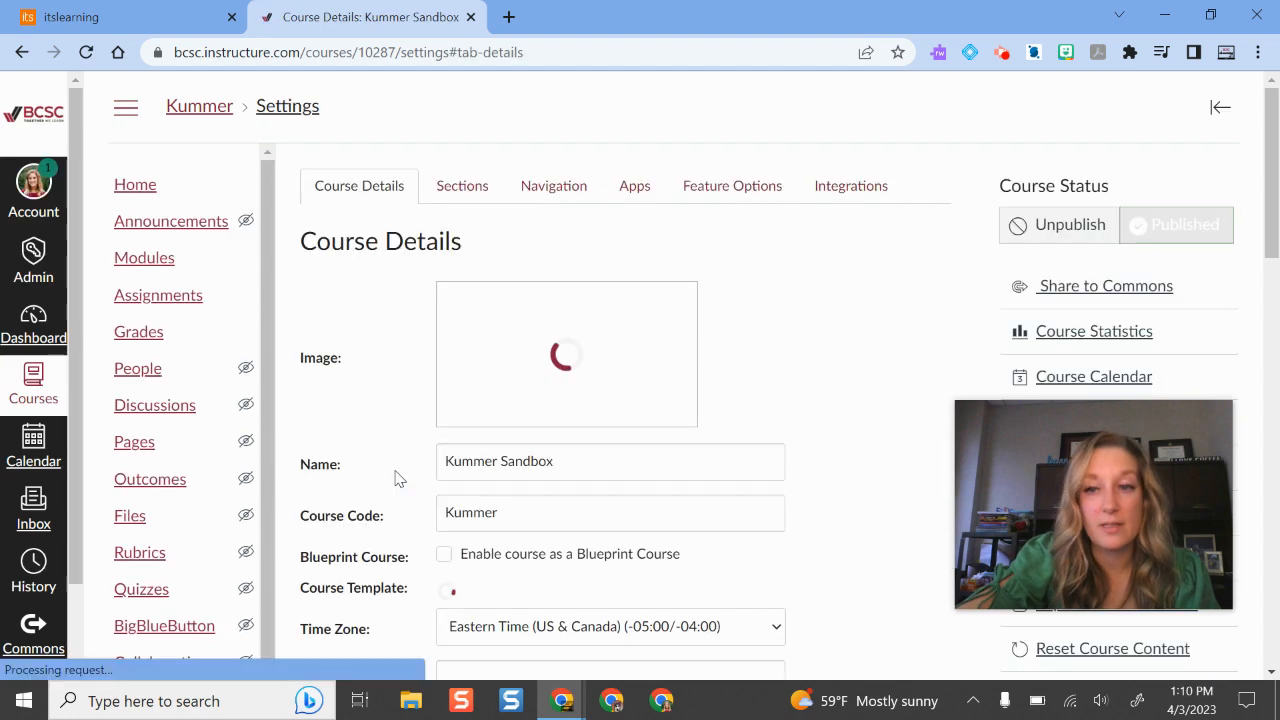
left_click_drag(1137, 520, 885, 145)
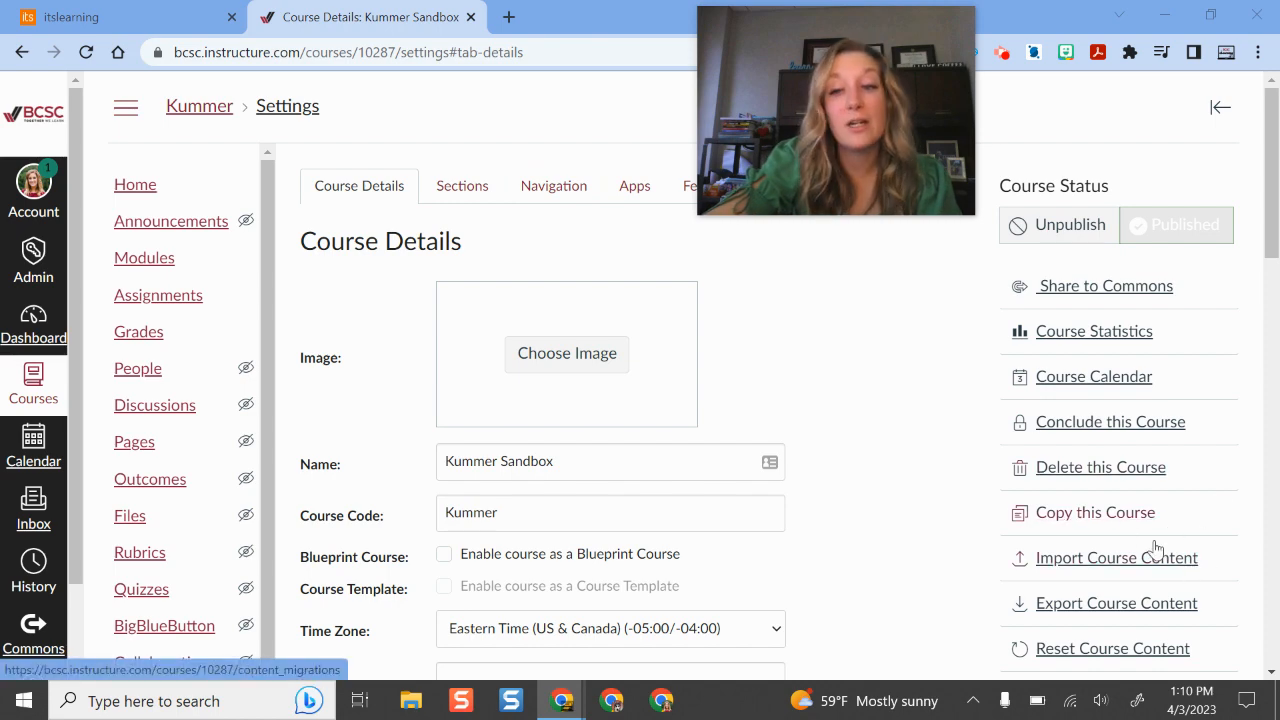
scroll(1137, 560, "down", 2)
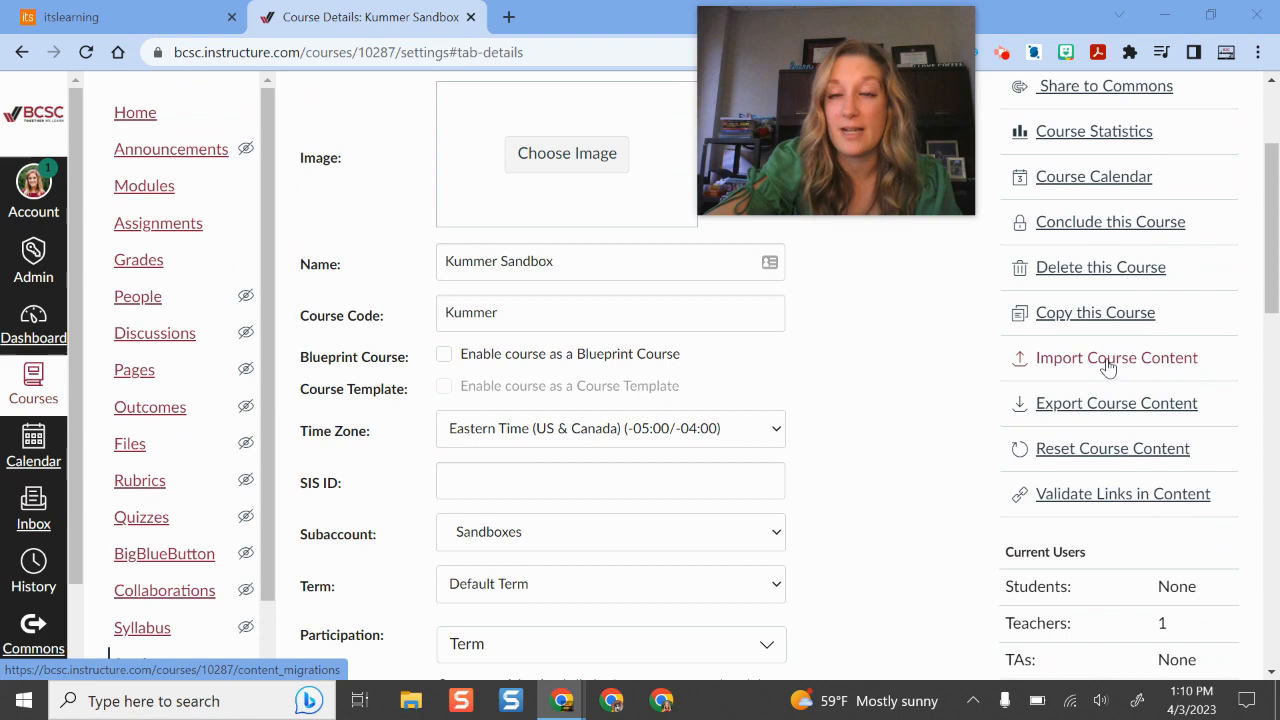
left_click(1108, 360)
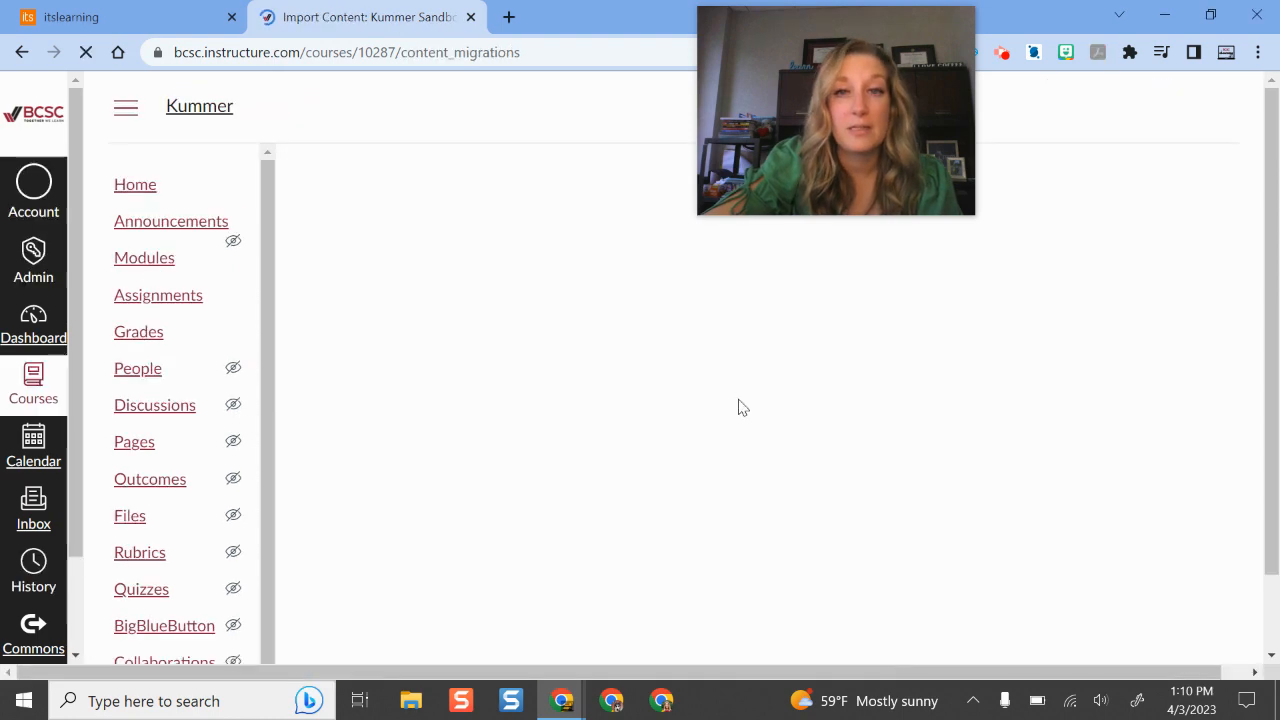
left_click_drag(842, 137, 1105, 175)
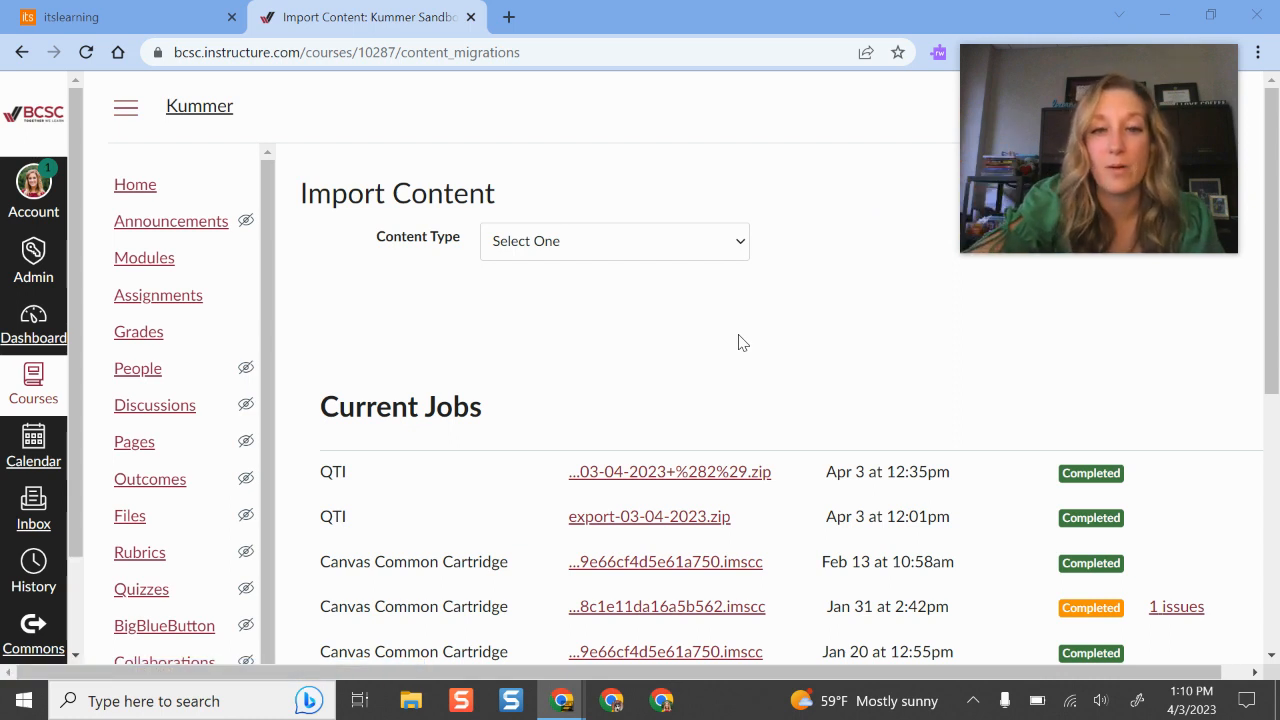
Set the import's content type to QTI .zip file and choose export-03-04-2023.zip from Downloads as the source.
scroll(768, 330, "down", 2)
scroll(640, 300, "up", 2)
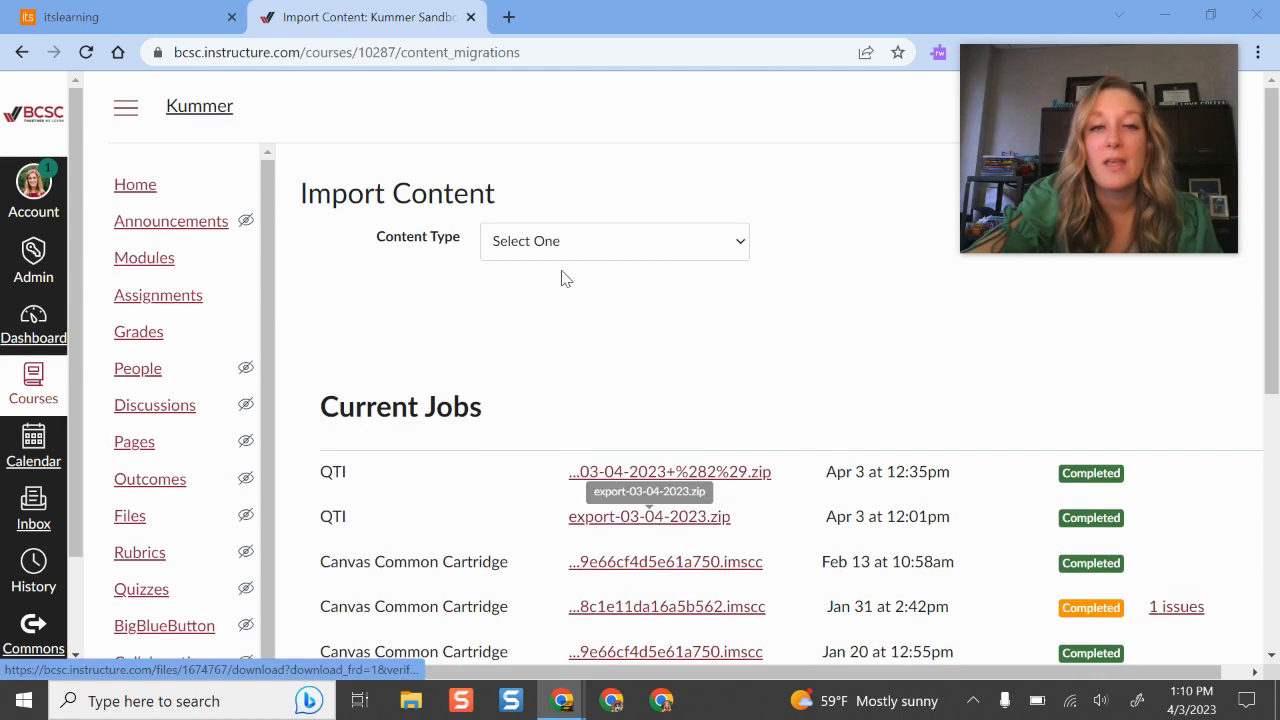
left_click(540, 242)
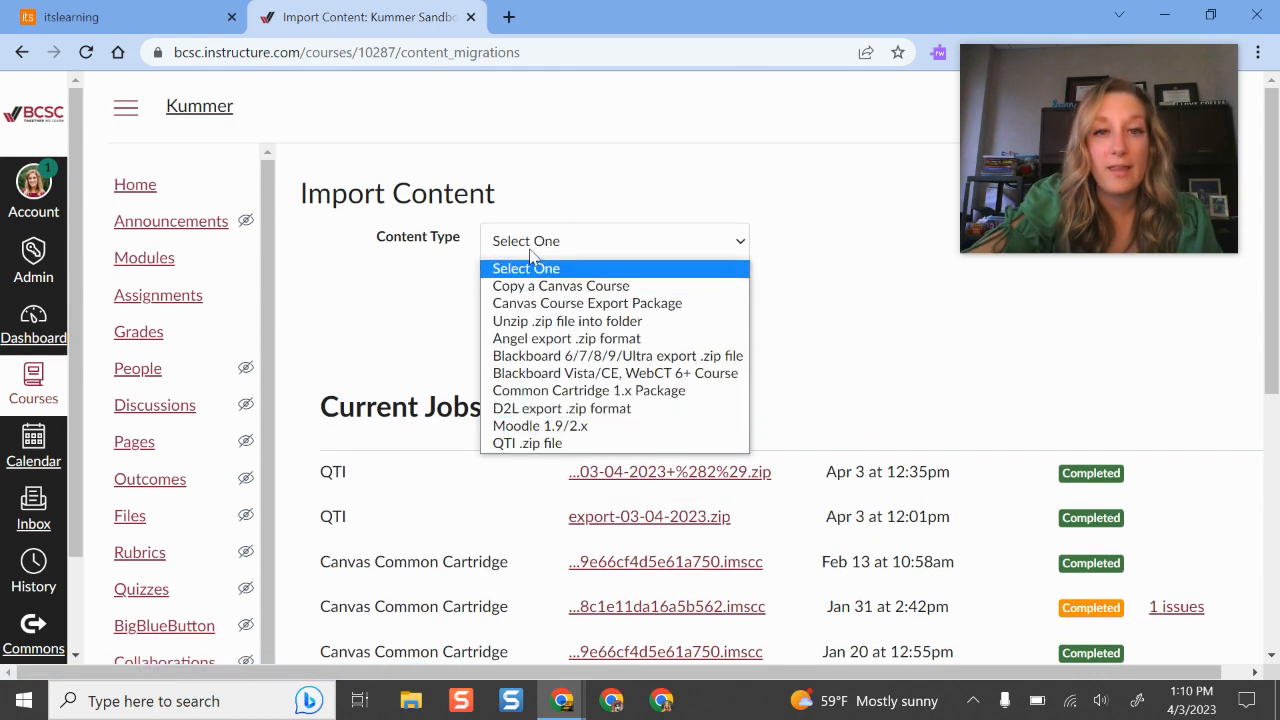
left_click(589, 446)
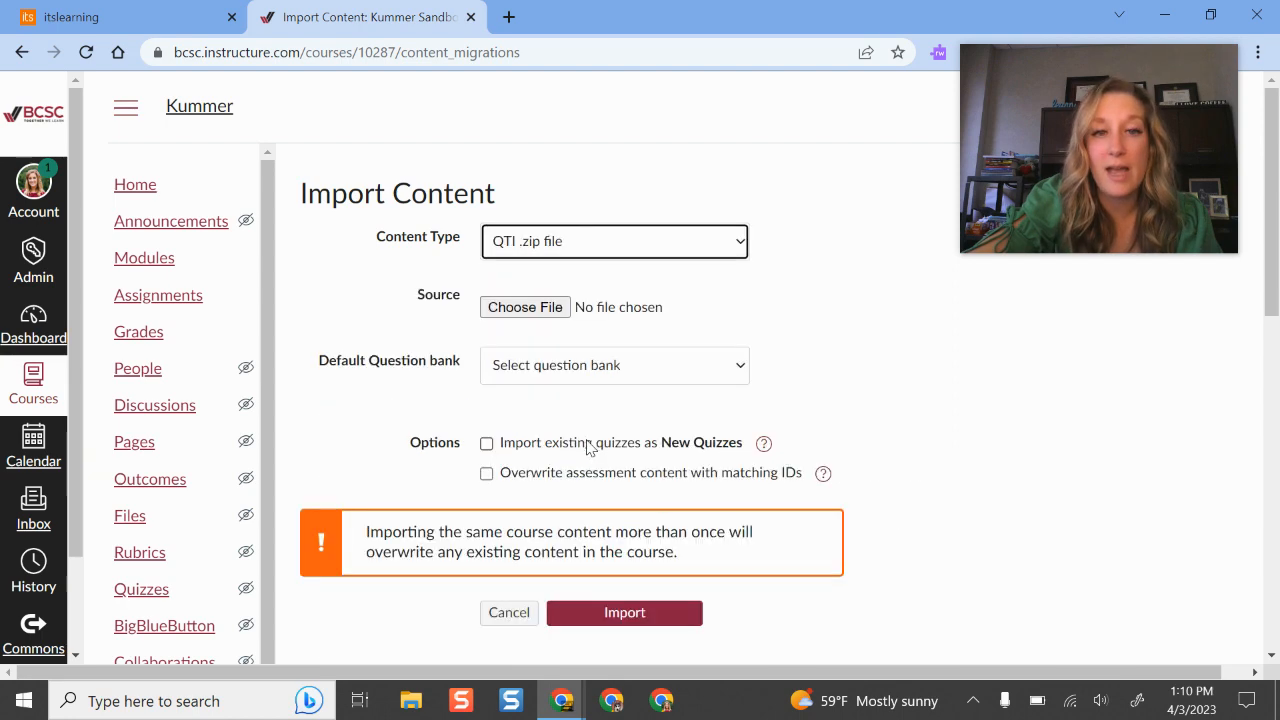
left_click(545, 309)
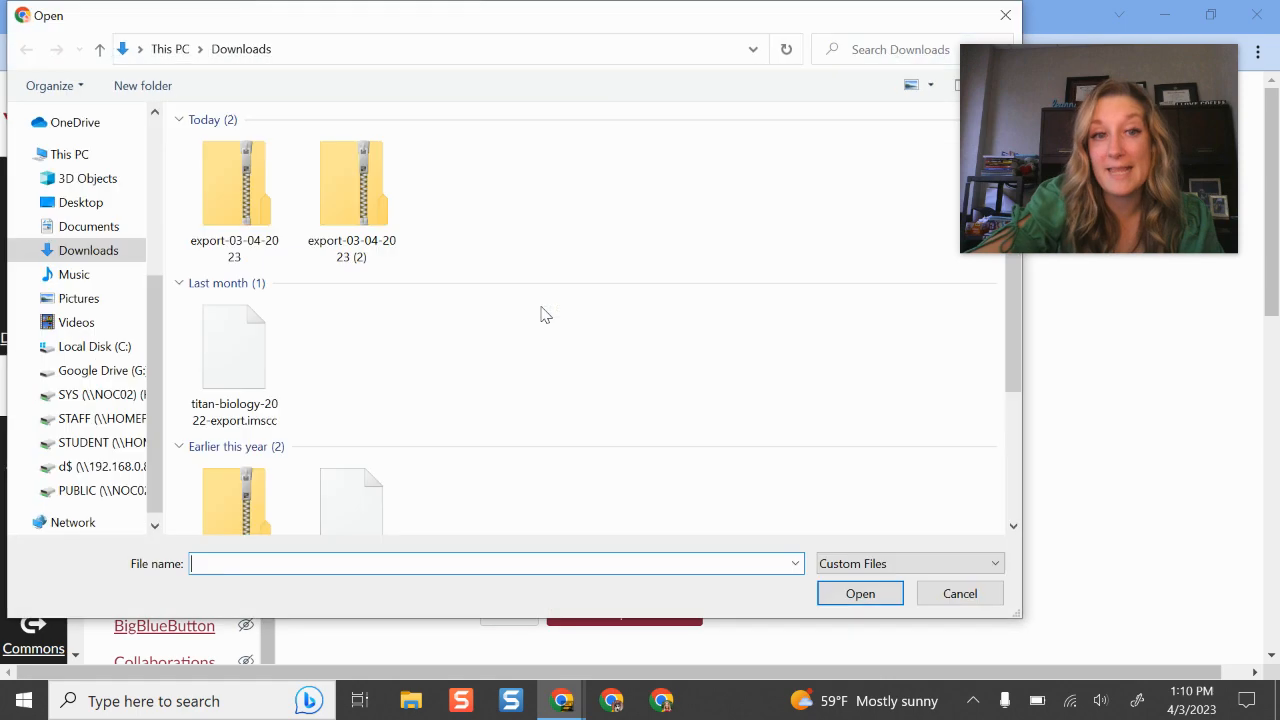
left_click(240, 215)
left_click(860, 594)
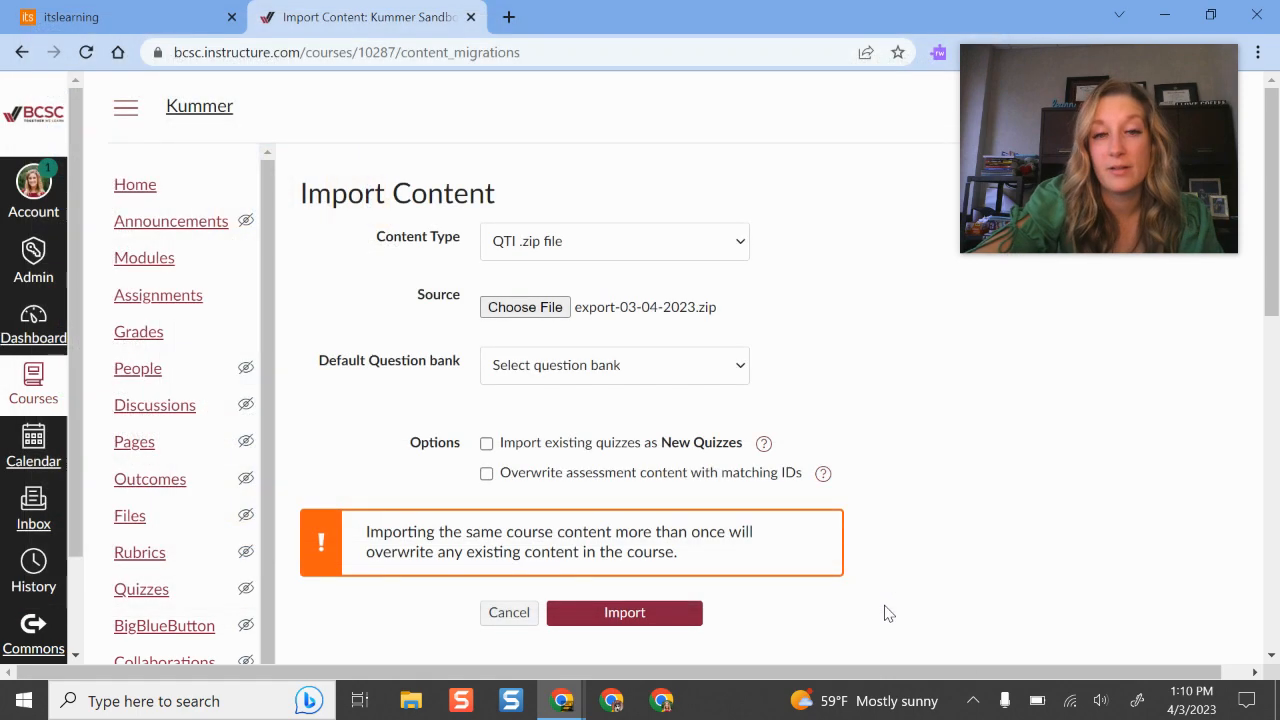
Import the QTI file without a default question bank or the New Quizzes option, and open the course's Quizzes list.
scroll(868, 370, "down", 1)
left_click(606, 268)
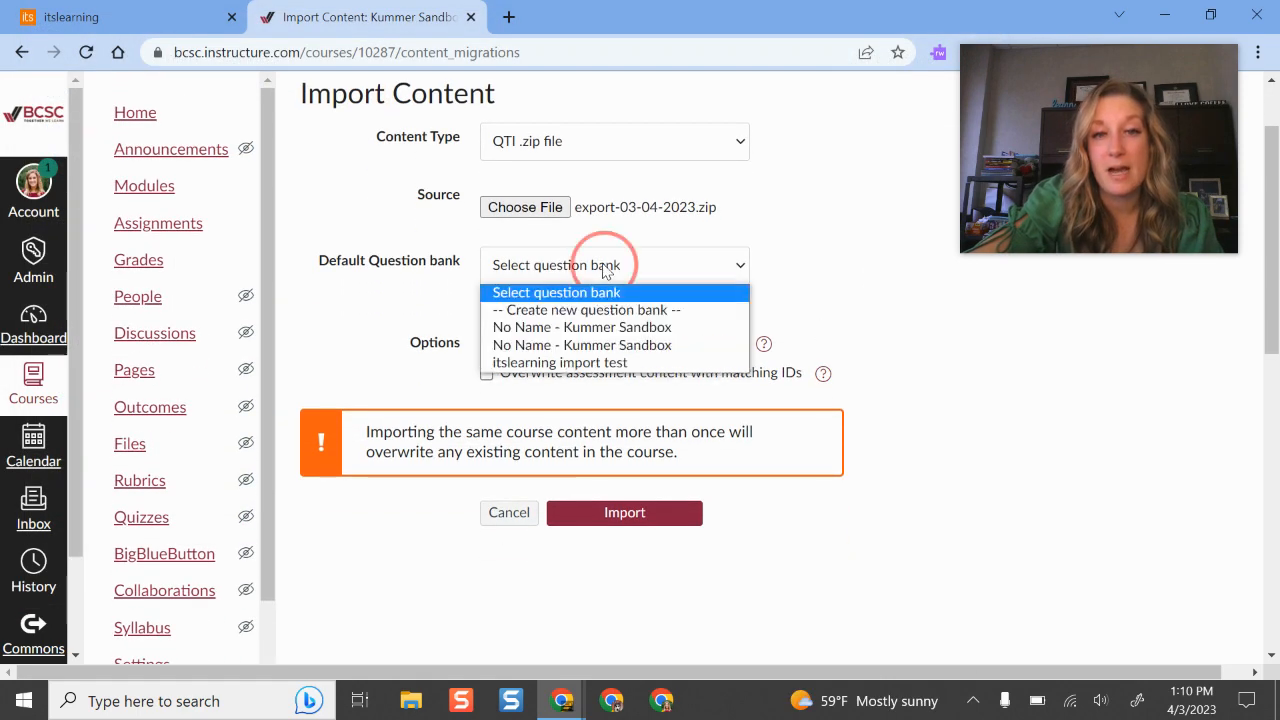
left_click(815, 240)
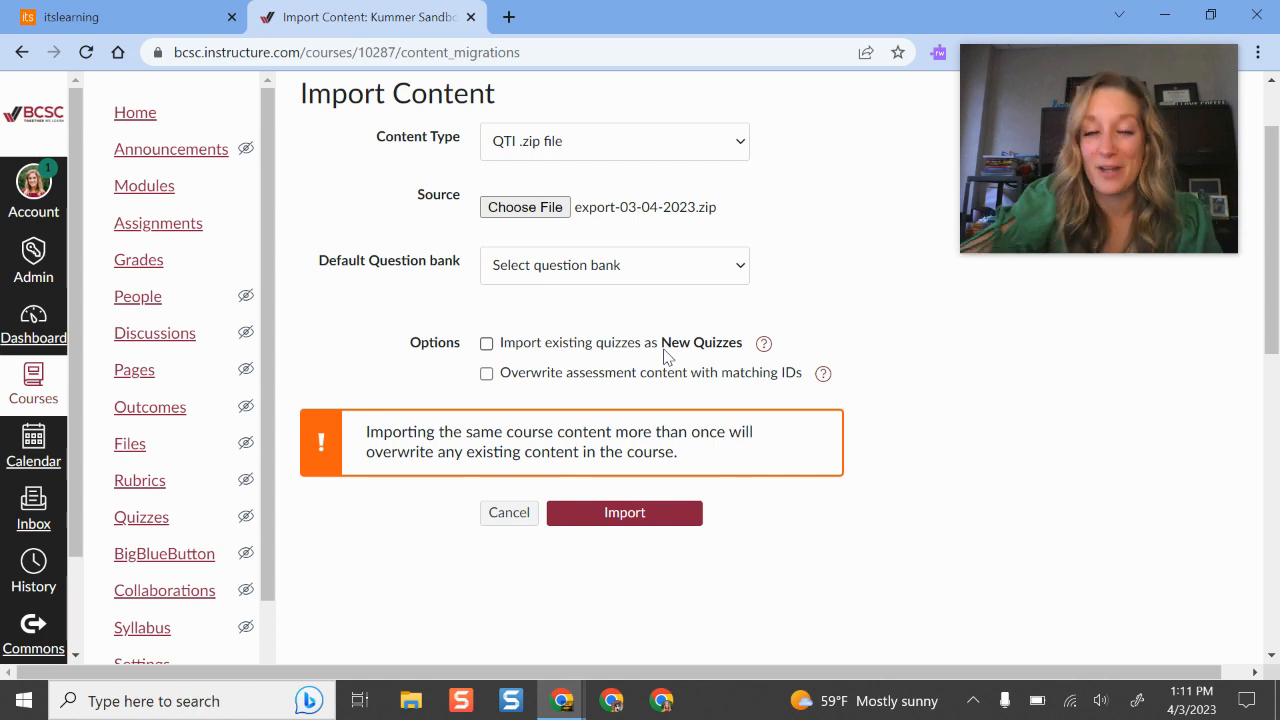
left_click(660, 516)
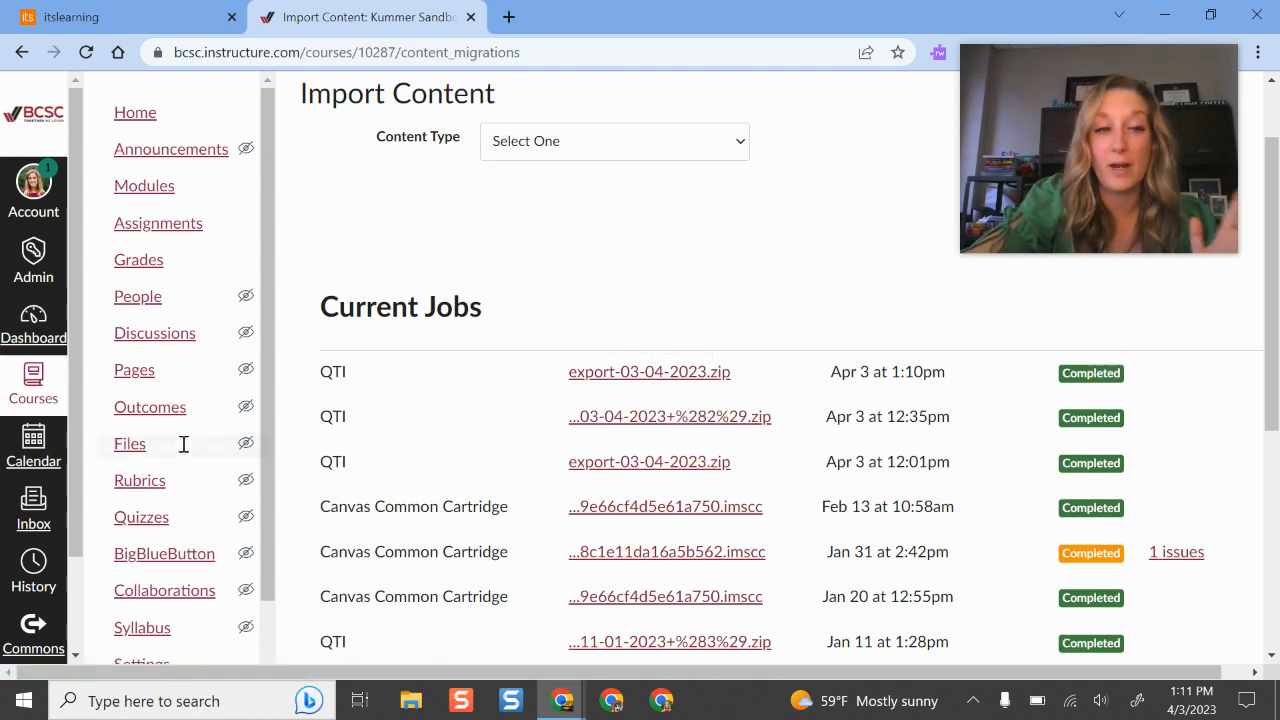
scroll(177, 337, "down", 1)
left_click(143, 450)
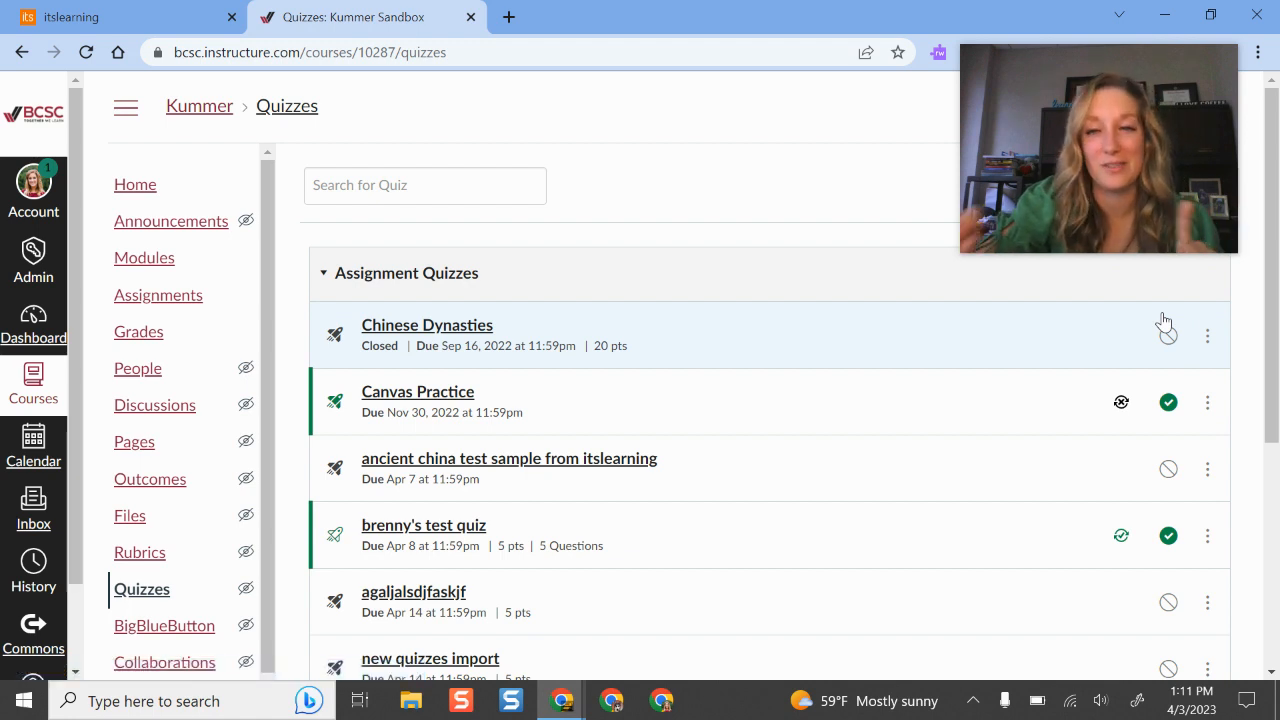
Create a new quiz in the sandbox course using the Classic Quizzes engine.
left_click_drag(1119, 188, 545, 181)
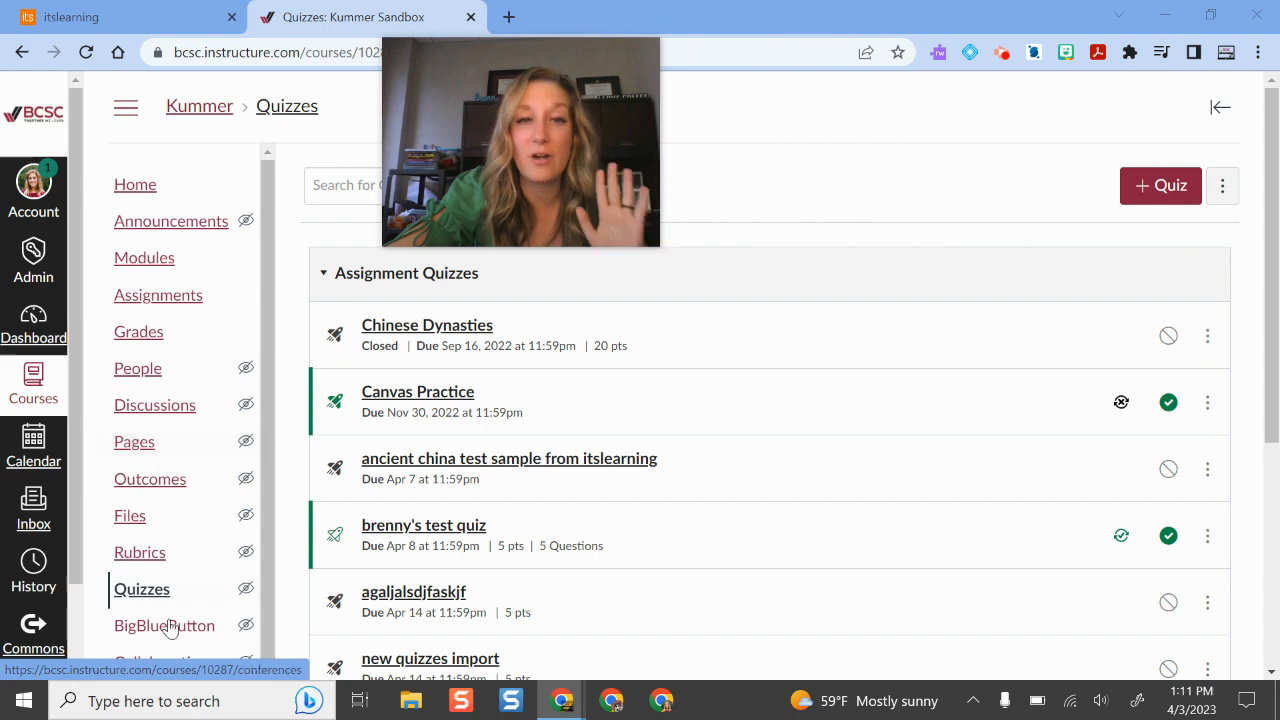
left_click(1149, 188)
left_click_drag(513, 166, 1111, 121)
left_click(448, 305)
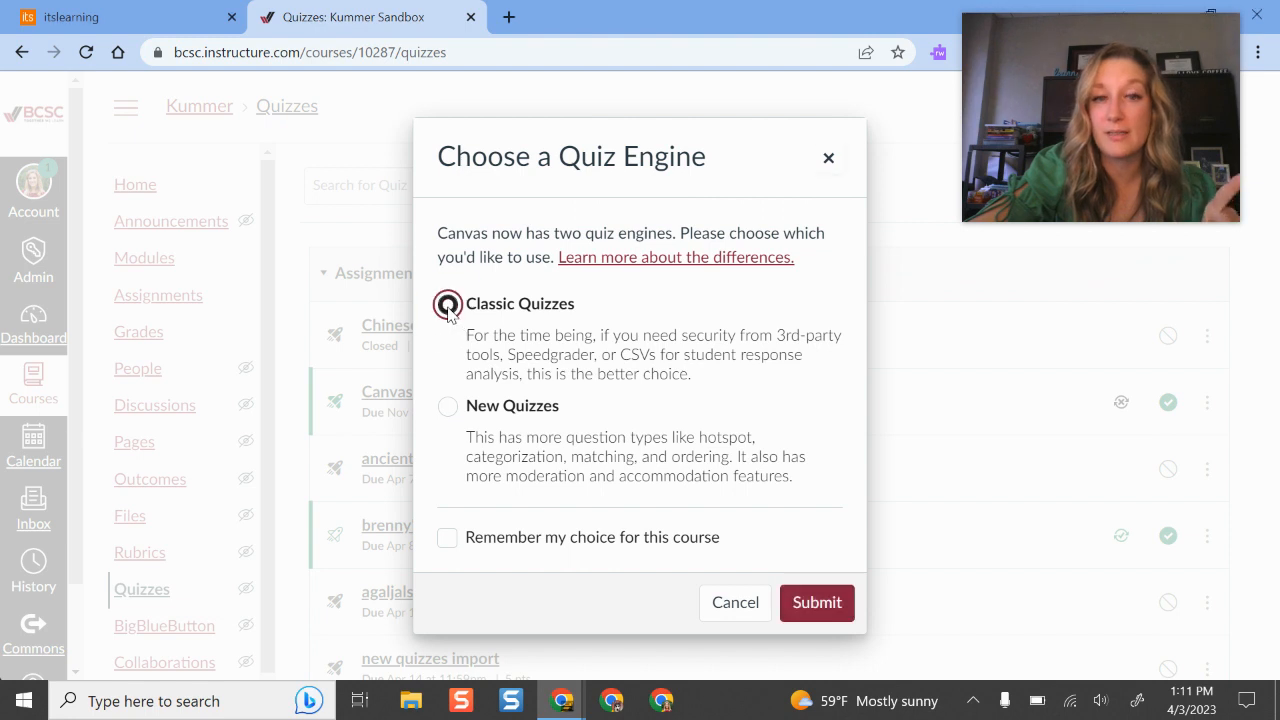
left_click(815, 605)
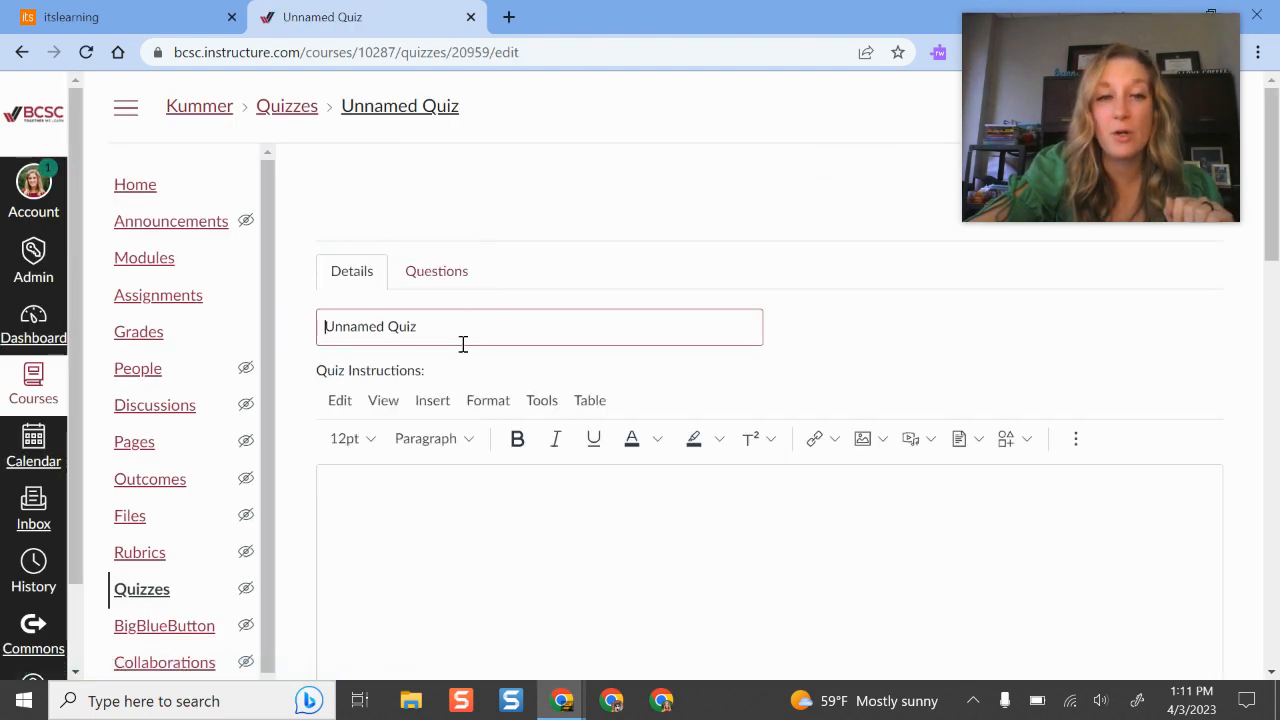
Set the quiz's due date for everyone to Apr 17, 2023, 11:59 PM.
scroll(421, 135, "down", 2)
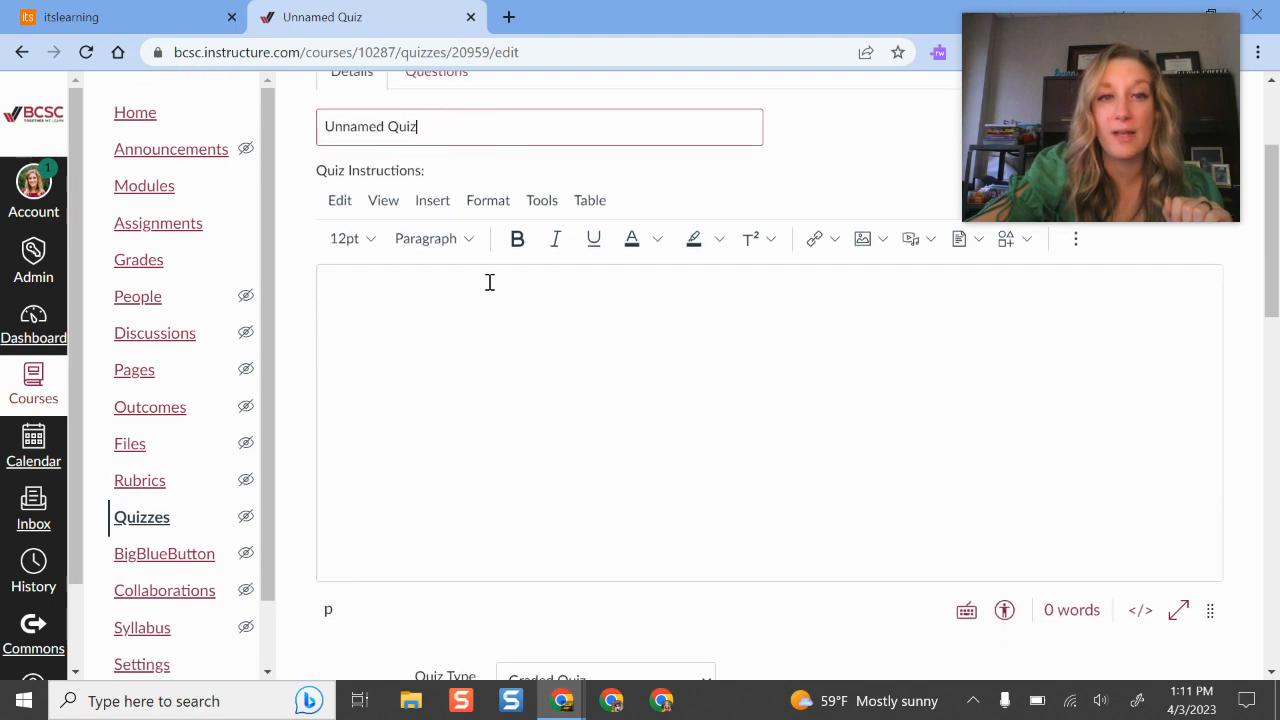
scroll(537, 397, "down", 8)
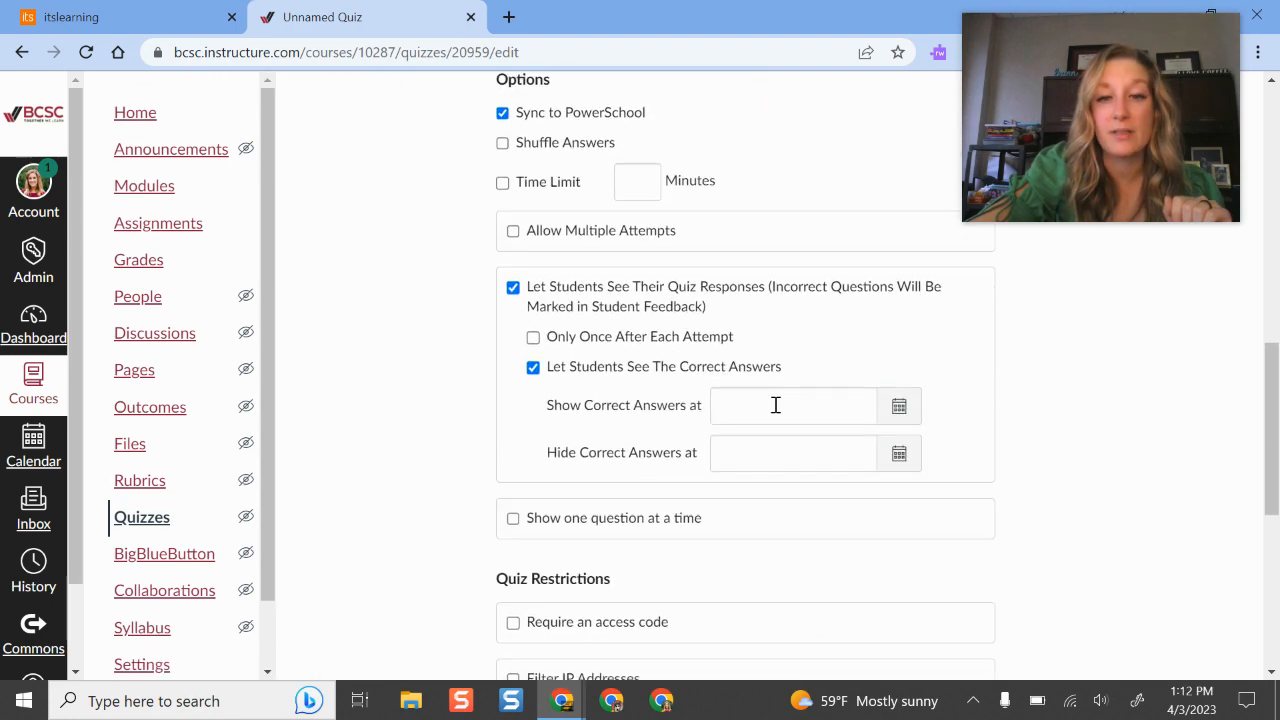
scroll(935, 475, "down", 4)
left_click(835, 378)
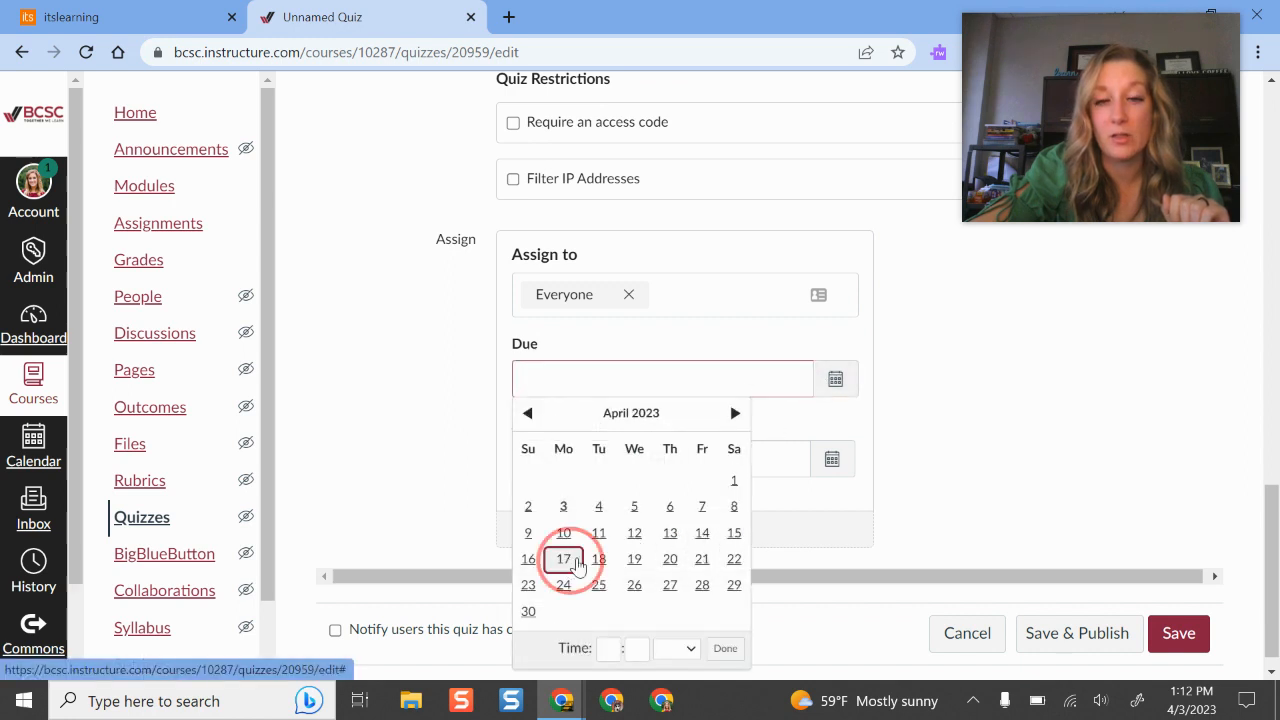
left_click(566, 561)
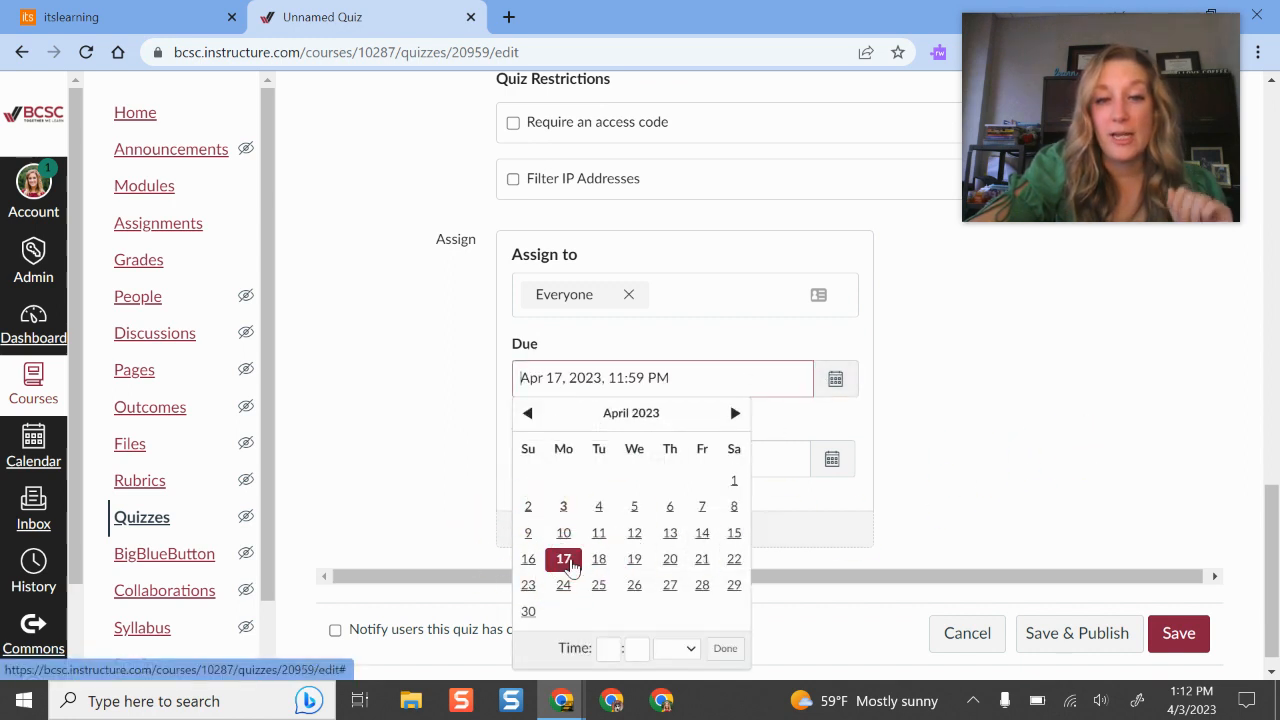
left_click(1134, 466)
Find existing questions for the quiz and add all those in the "itslearning import test" bank, without a question group.
scroll(680, 491, "up", 15)
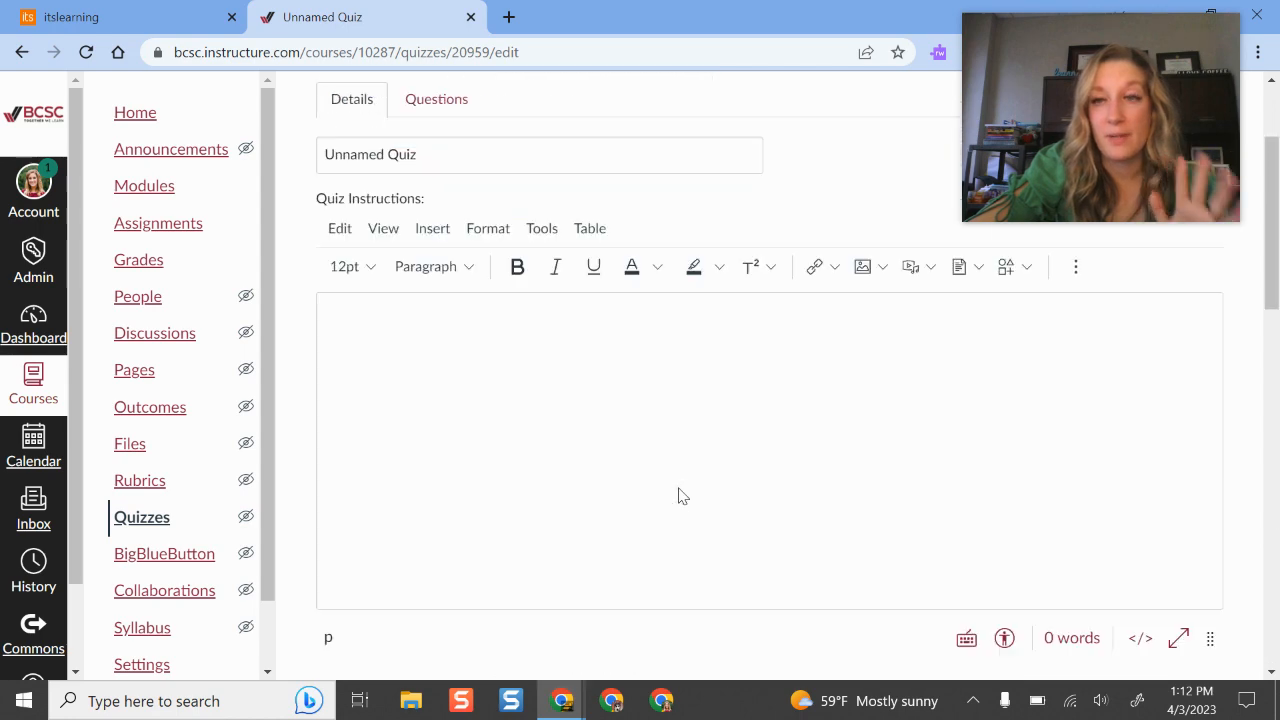
scroll(678, 496, "up", 2)
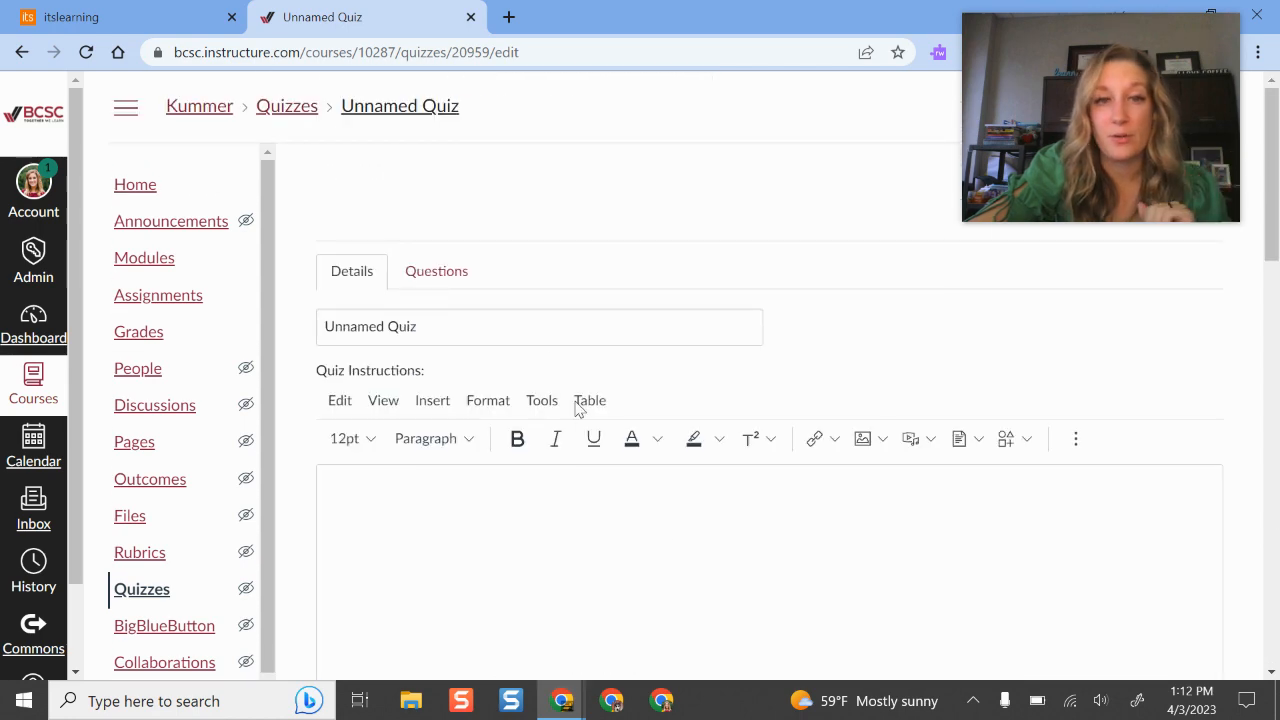
left_click(443, 276)
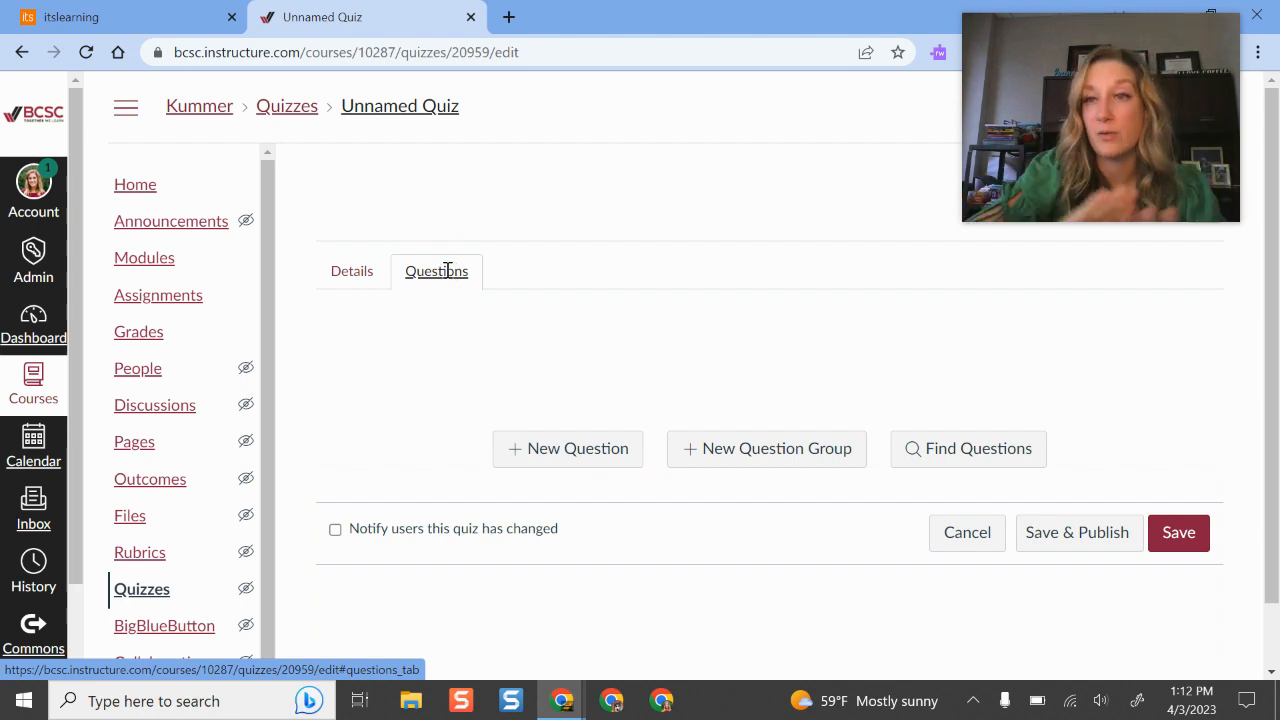
left_click_drag(1074, 151, 696, 151)
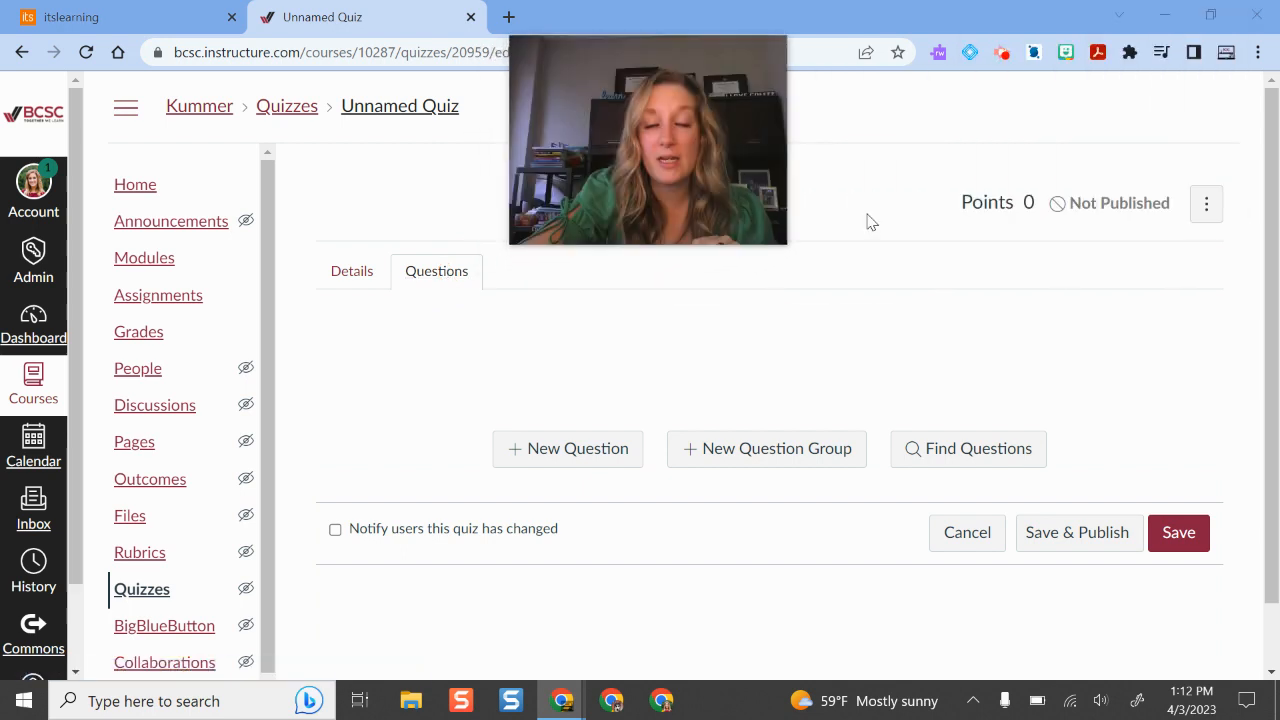
left_click(963, 453)
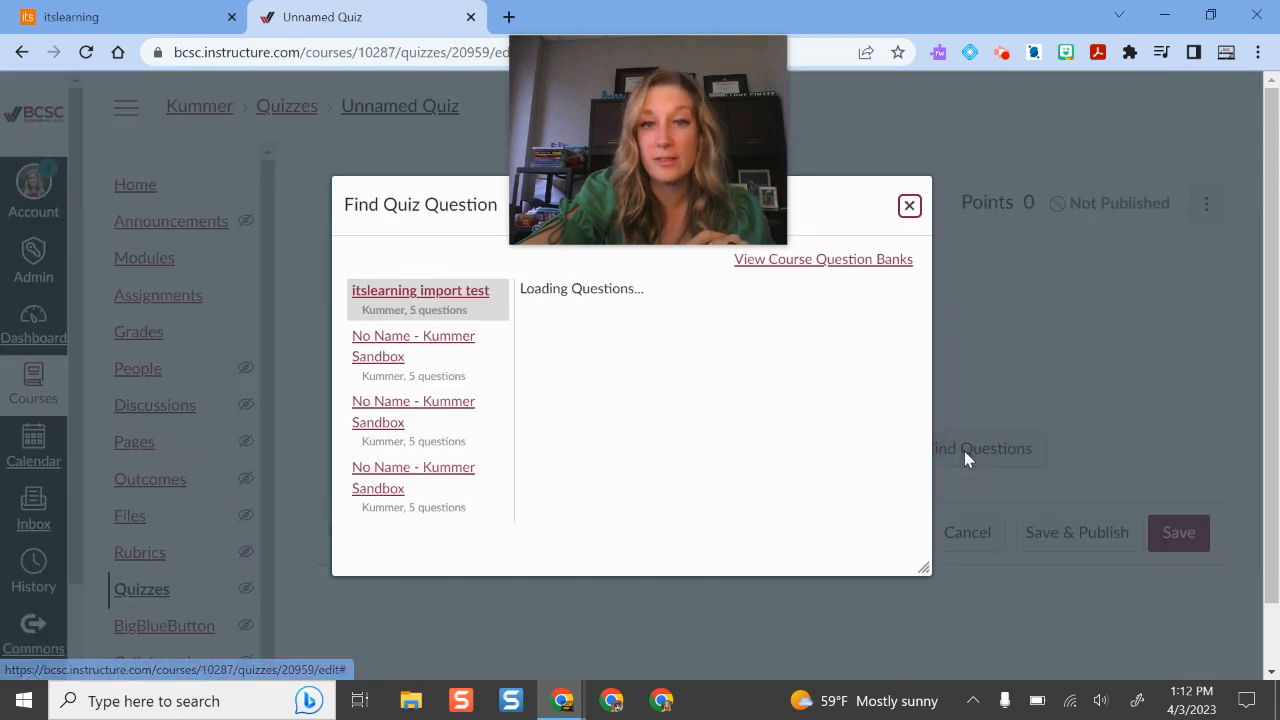
left_click_drag(720, 106, 1186, 92)
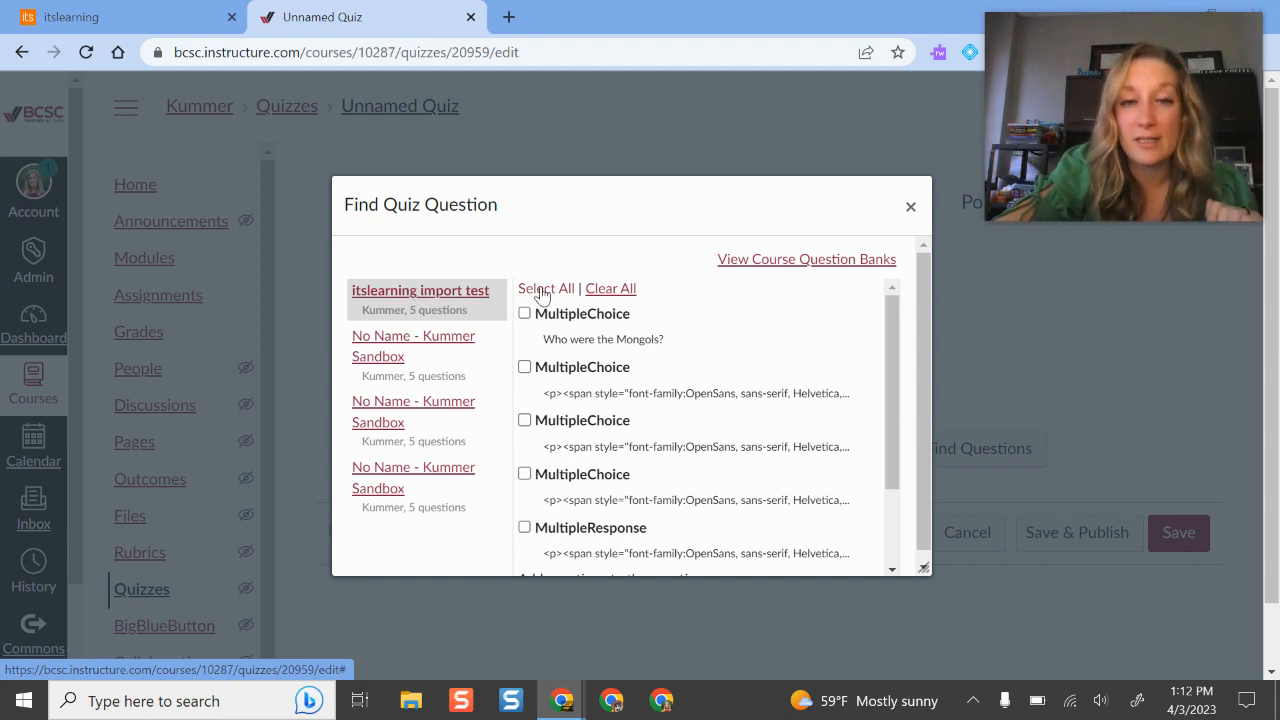
scroll(625, 413, "down", 3)
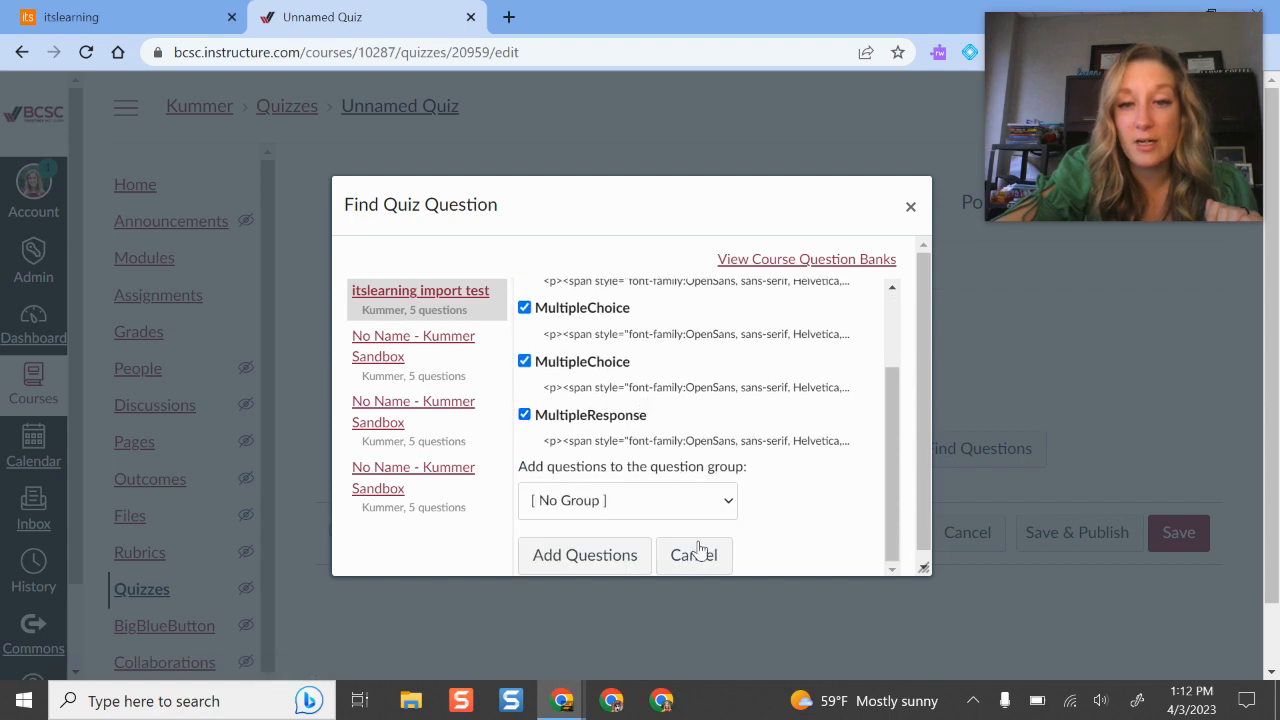
left_click(597, 558)
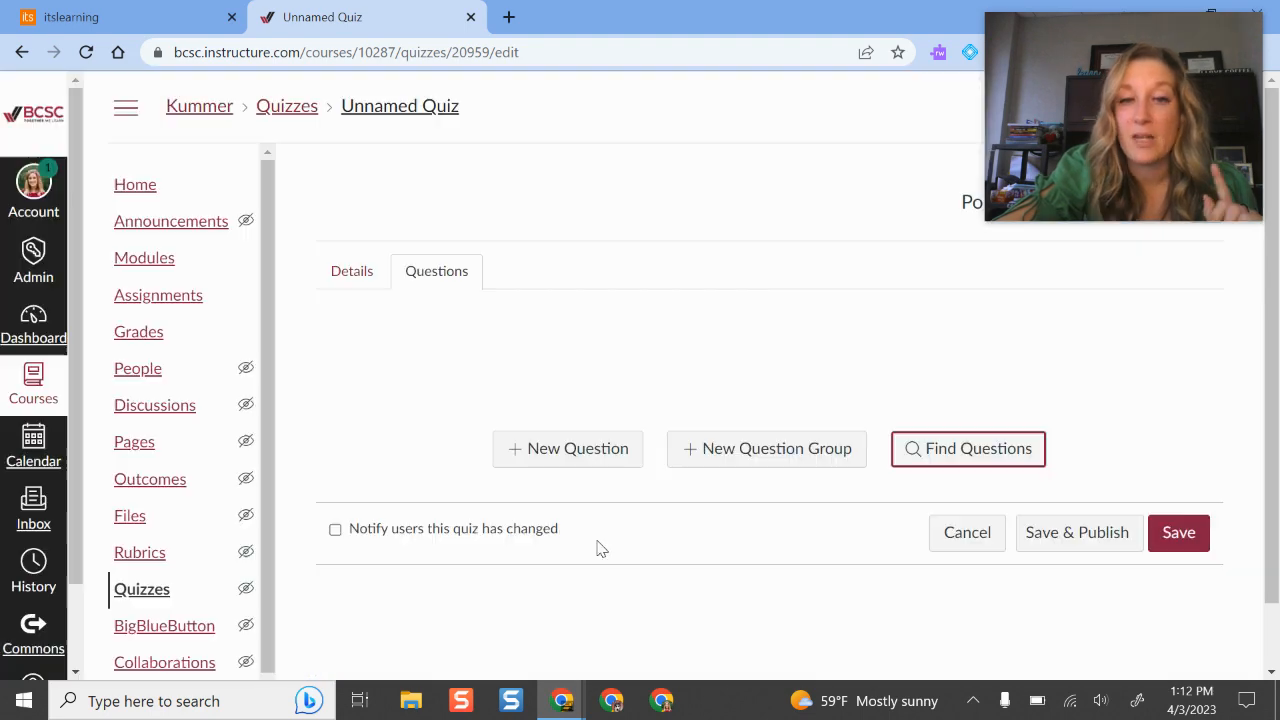
Open the "What term describes someone who moves from place to place" question for editing and delete the HTML code before its text.
scroll(620, 494, "down", 4)
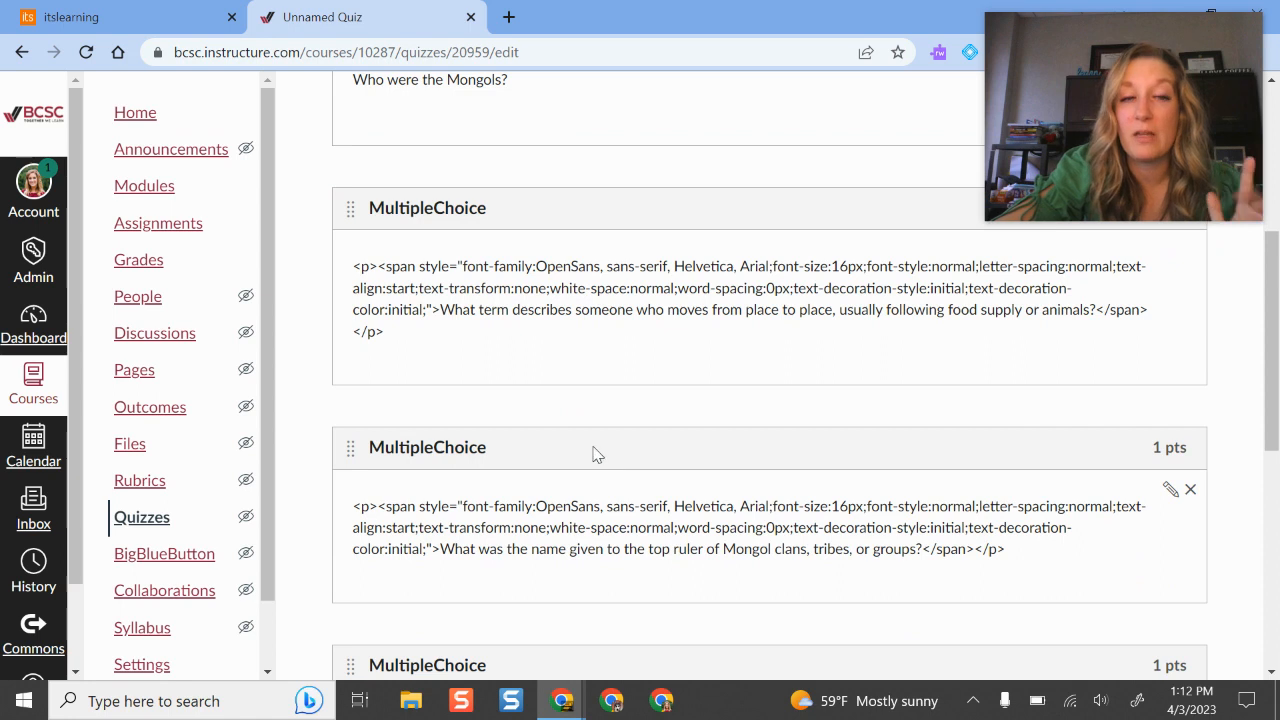
scroll(611, 409, "up", 1)
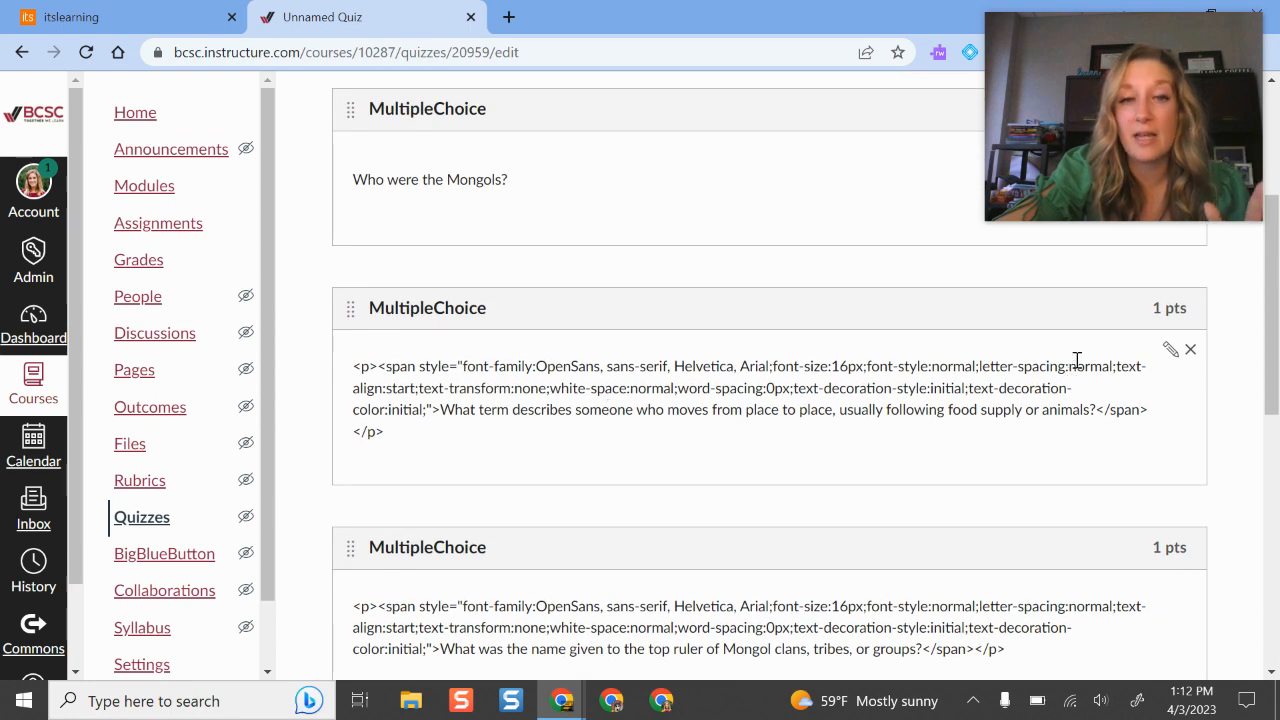
left_click(1169, 350)
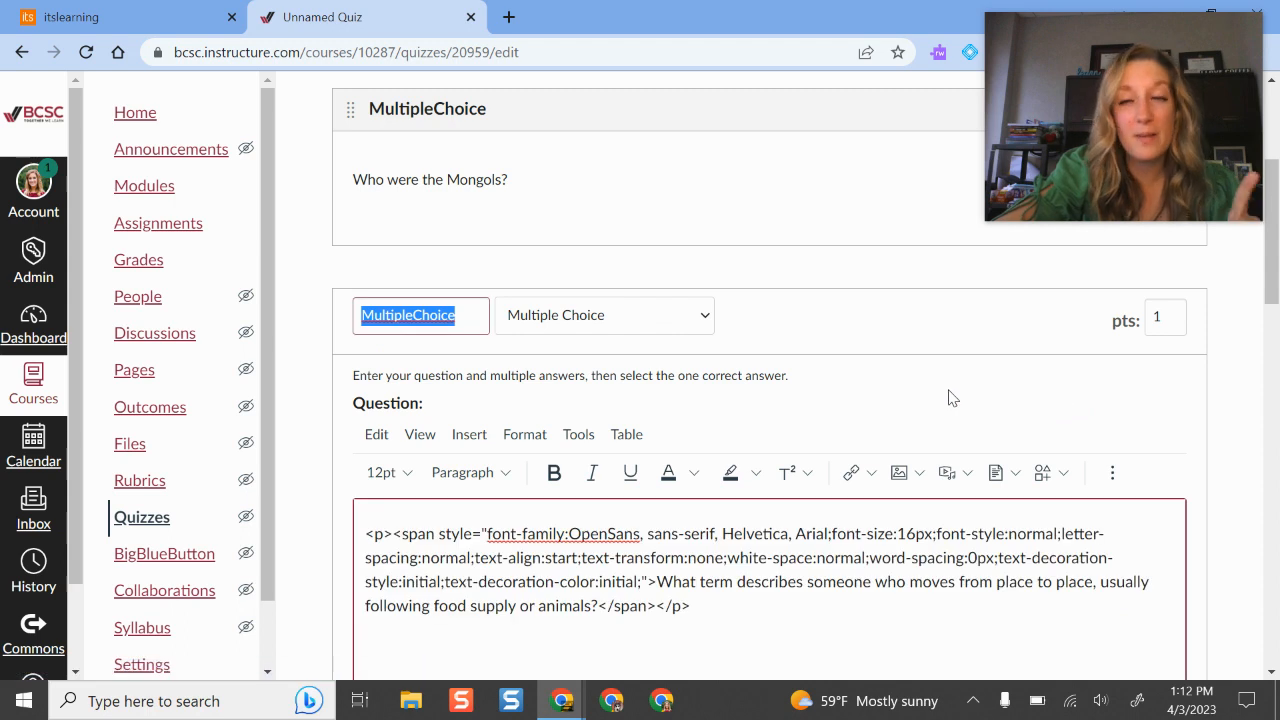
scroll(914, 386, "down", 2)
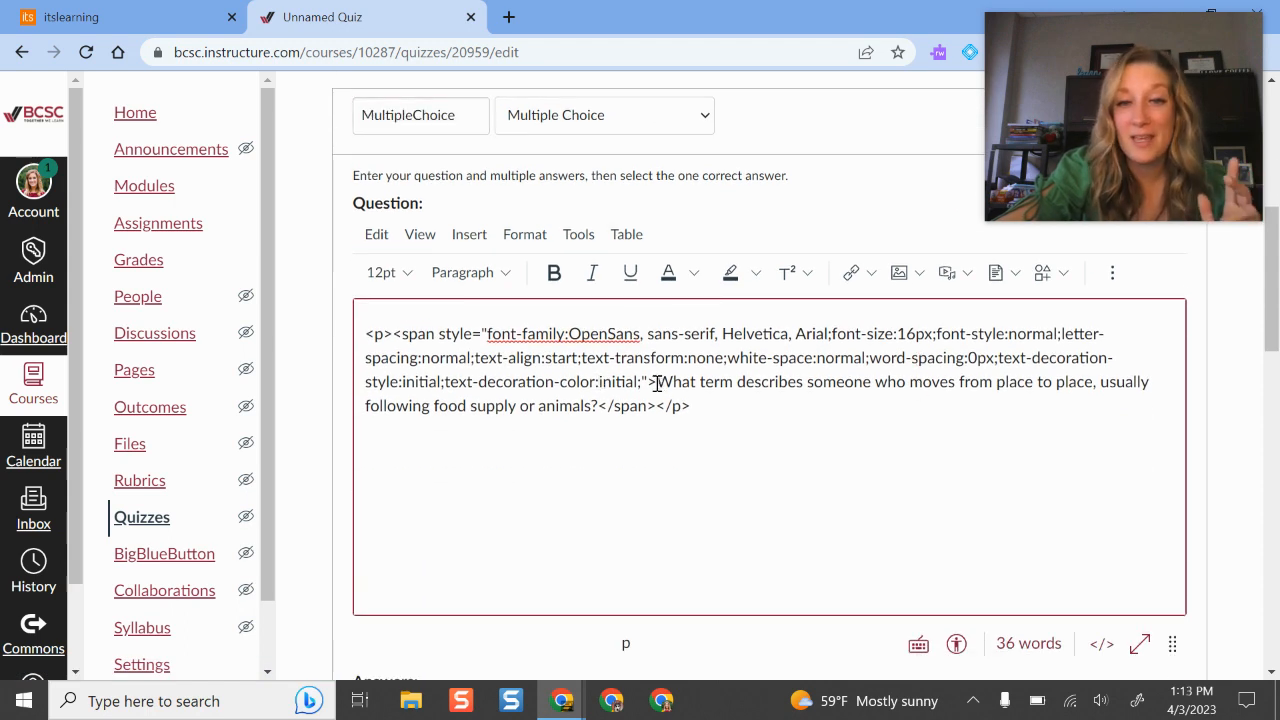
left_click_drag(657, 382, 361, 330)
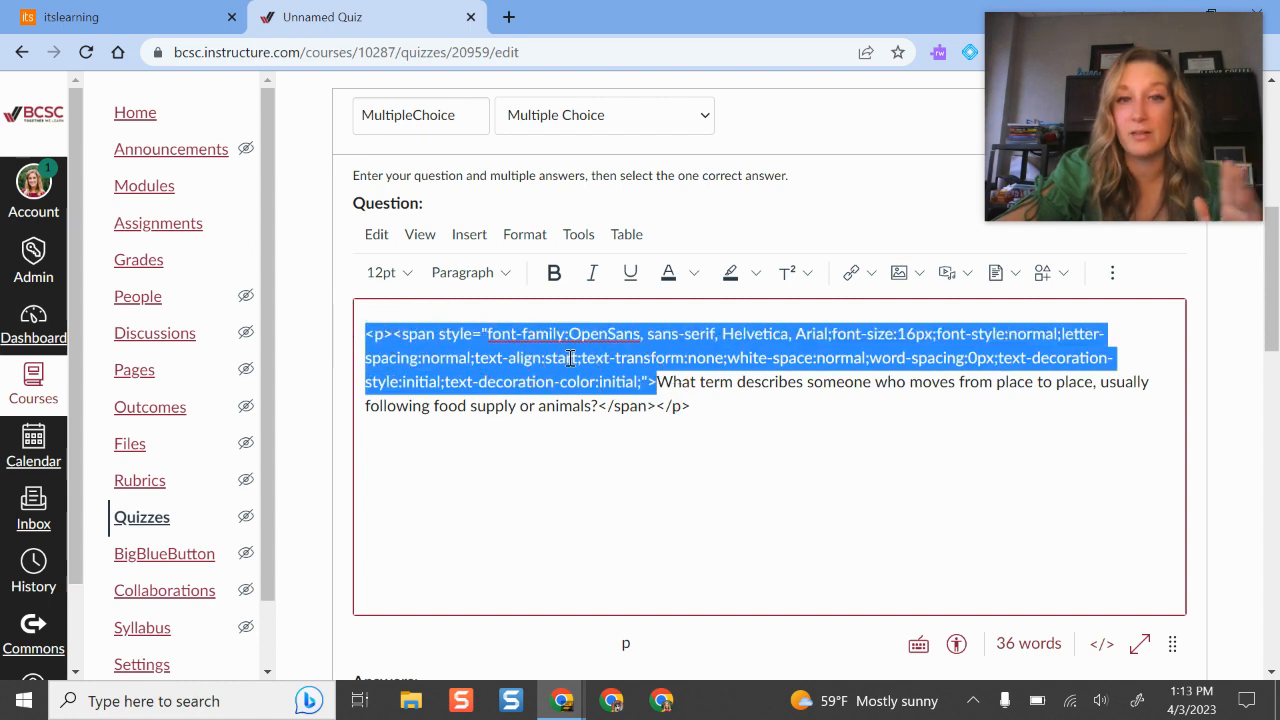
left_click_drag(657, 382, 314, 331)
left_click(729, 441)
key("BackSpace")
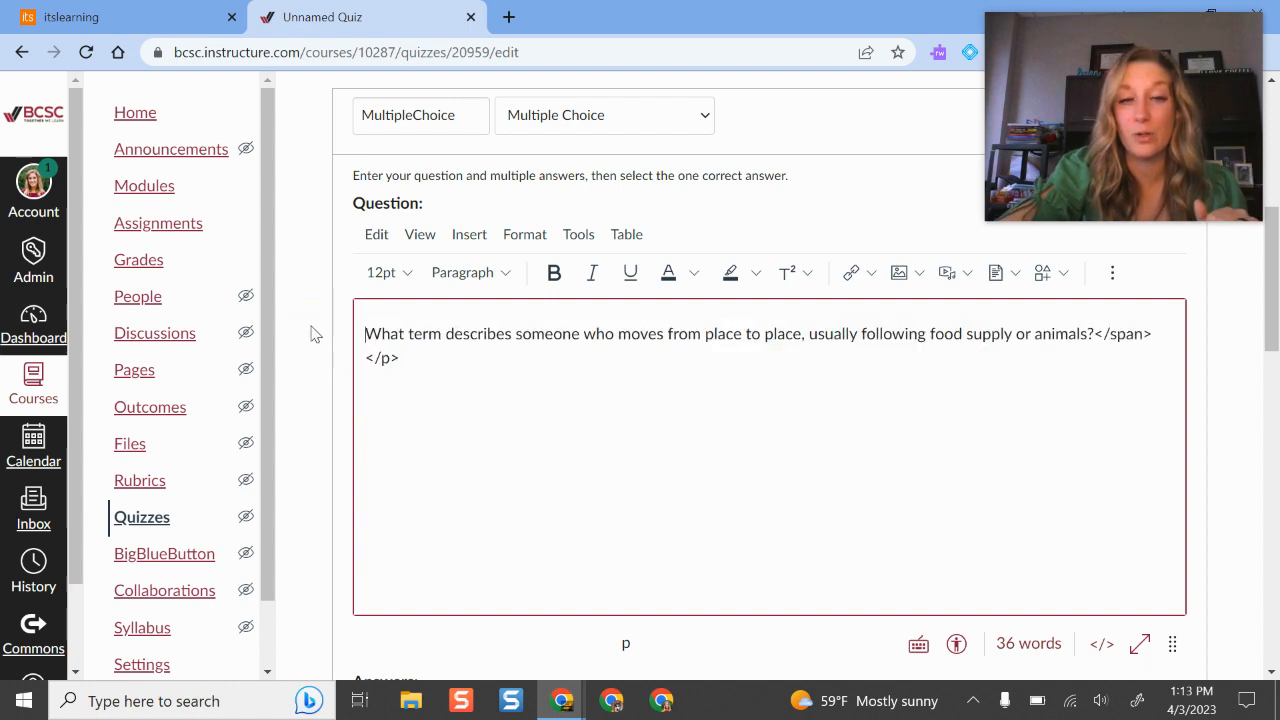
Delete the closing </span></p> tags after the question text and update the question.
left_click_drag(1097, 332, 1203, 406)
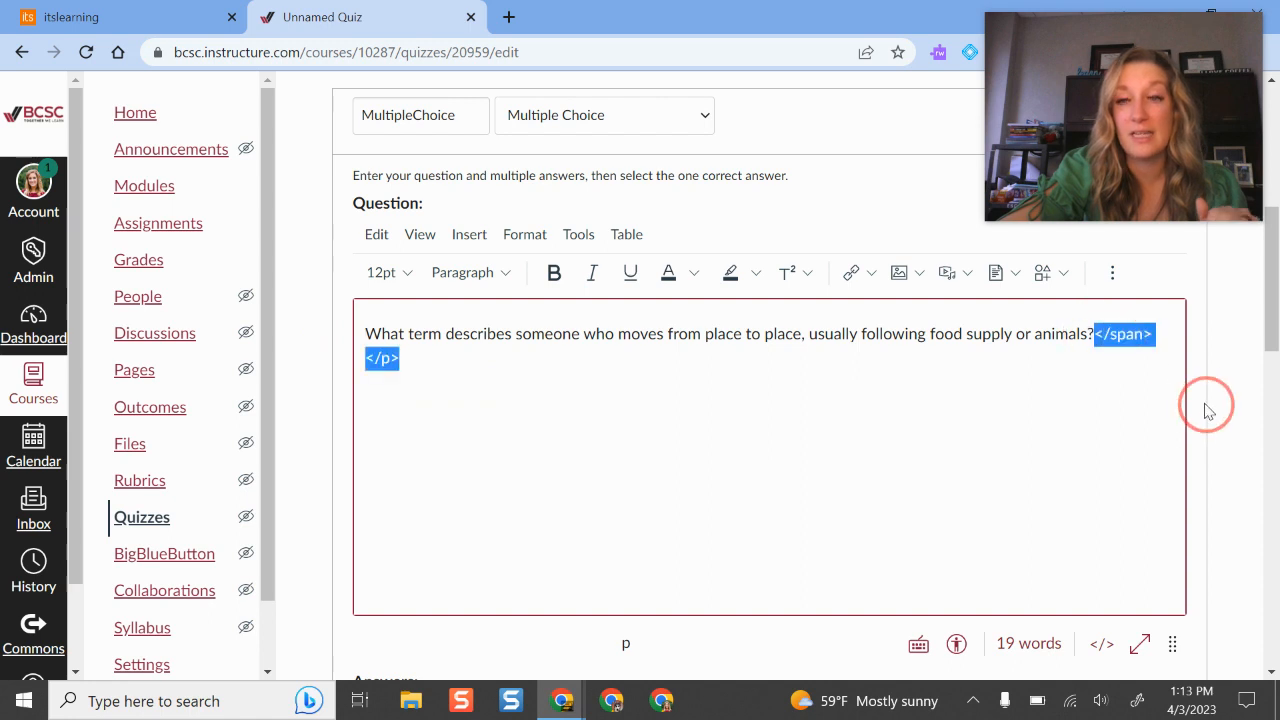
key("BackSpace")
scroll(985, 383, "down", 5)
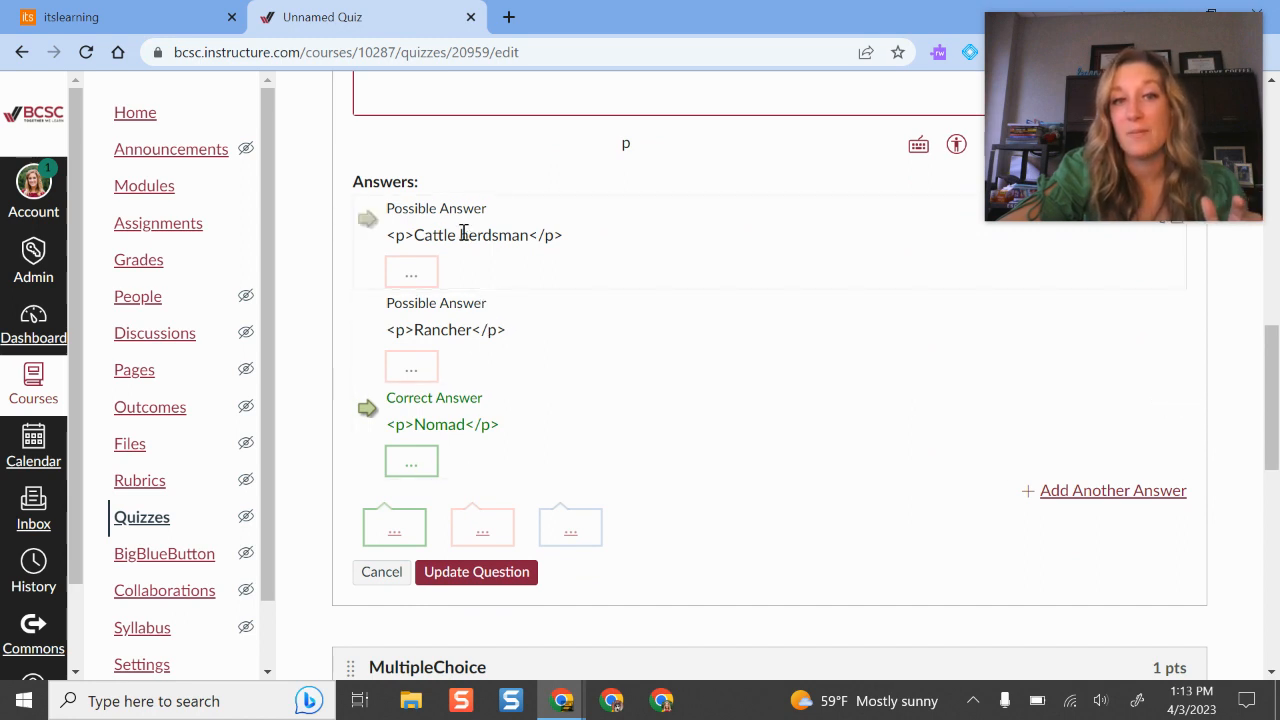
left_click(476, 572)
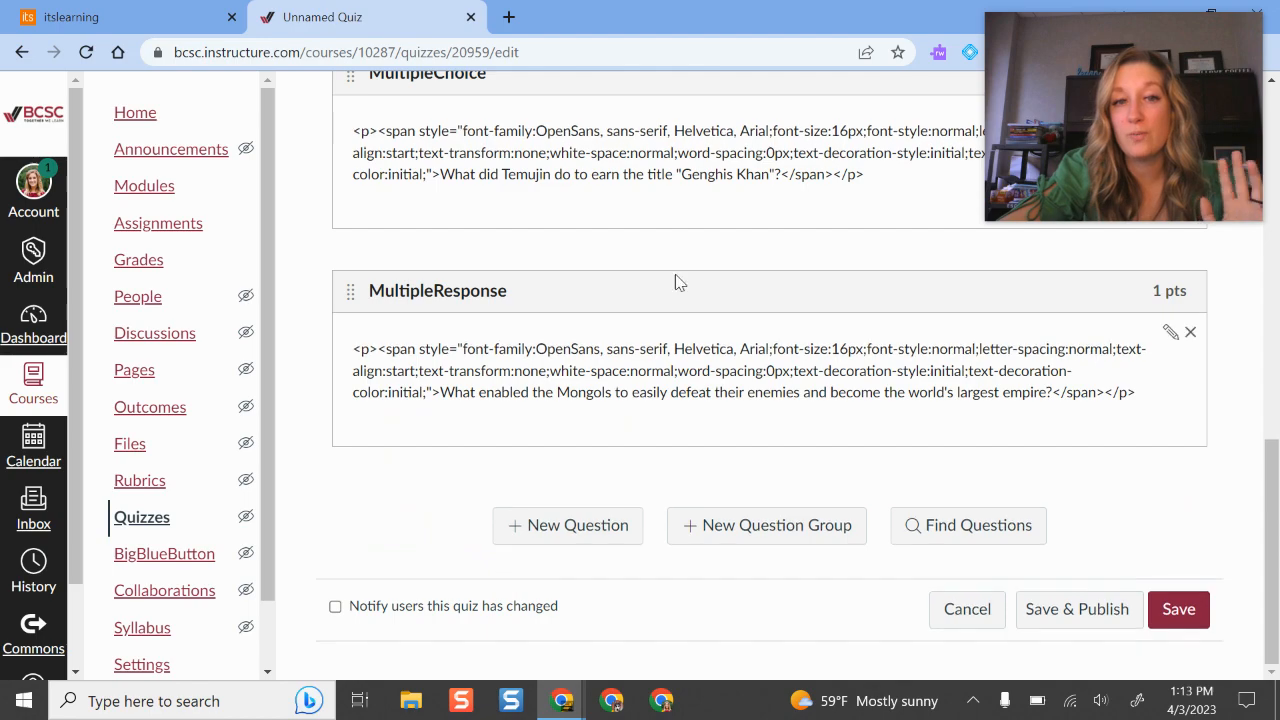
scroll(677, 280, "up", 10)
scroll(640, 340, "down", 5)
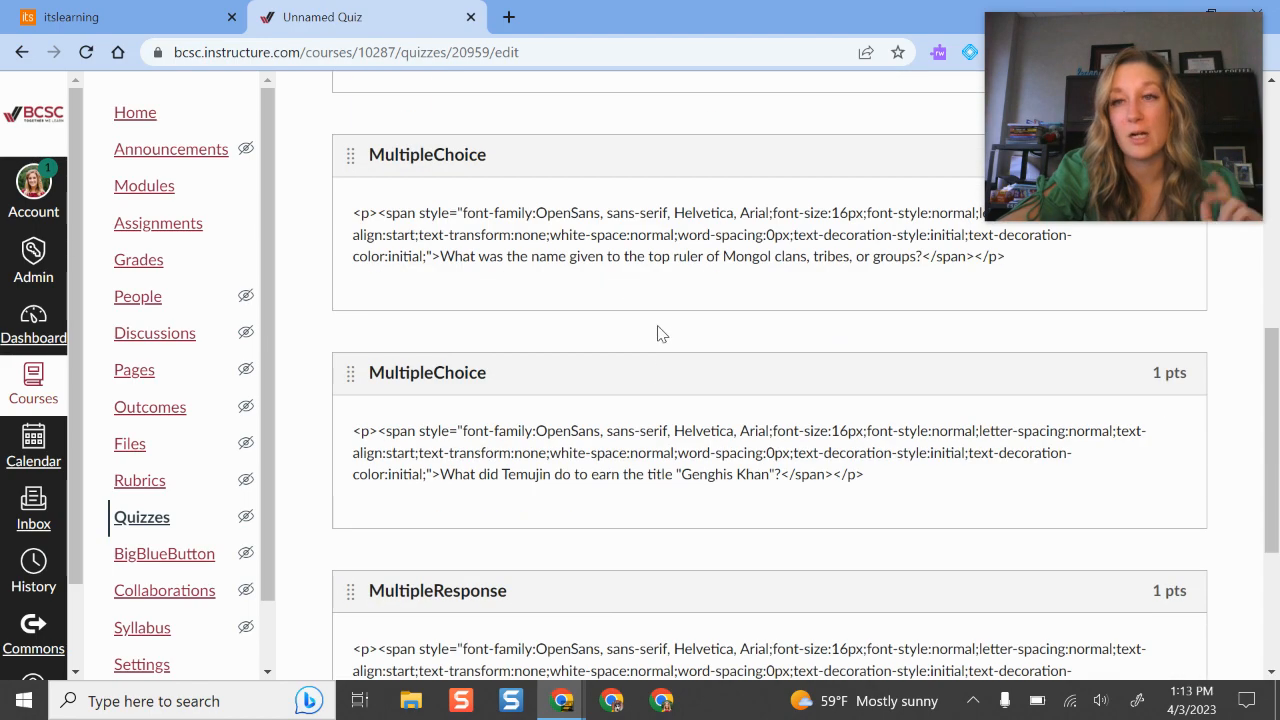
scroll(650, 345, "up", 4)
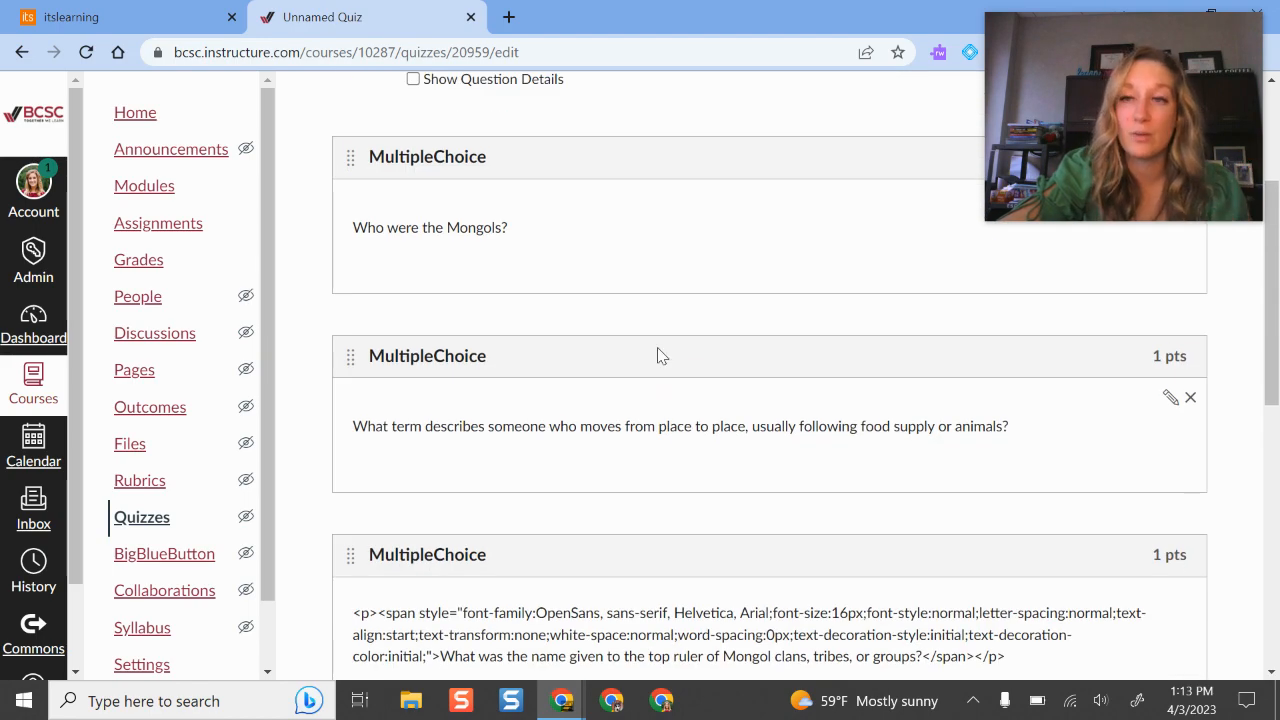
left_click_drag(1155, 150, 892, 166)
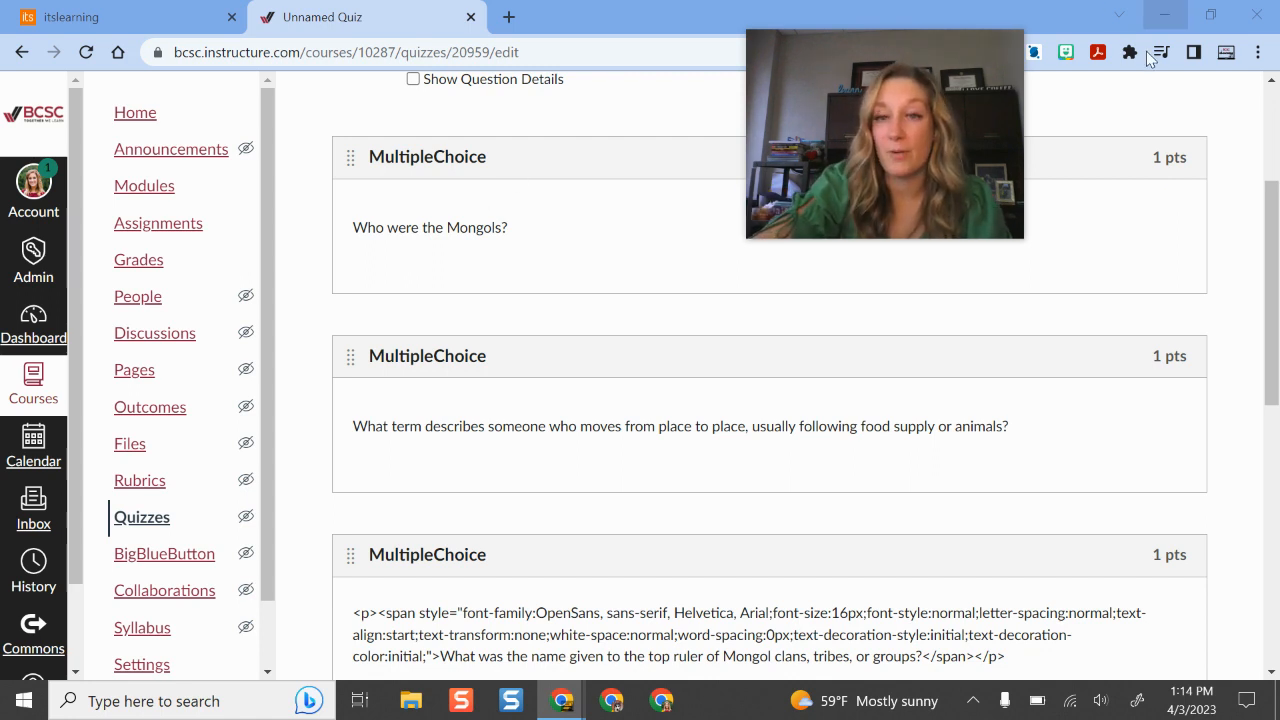
left_click_drag(954, 174, 1150, 295)
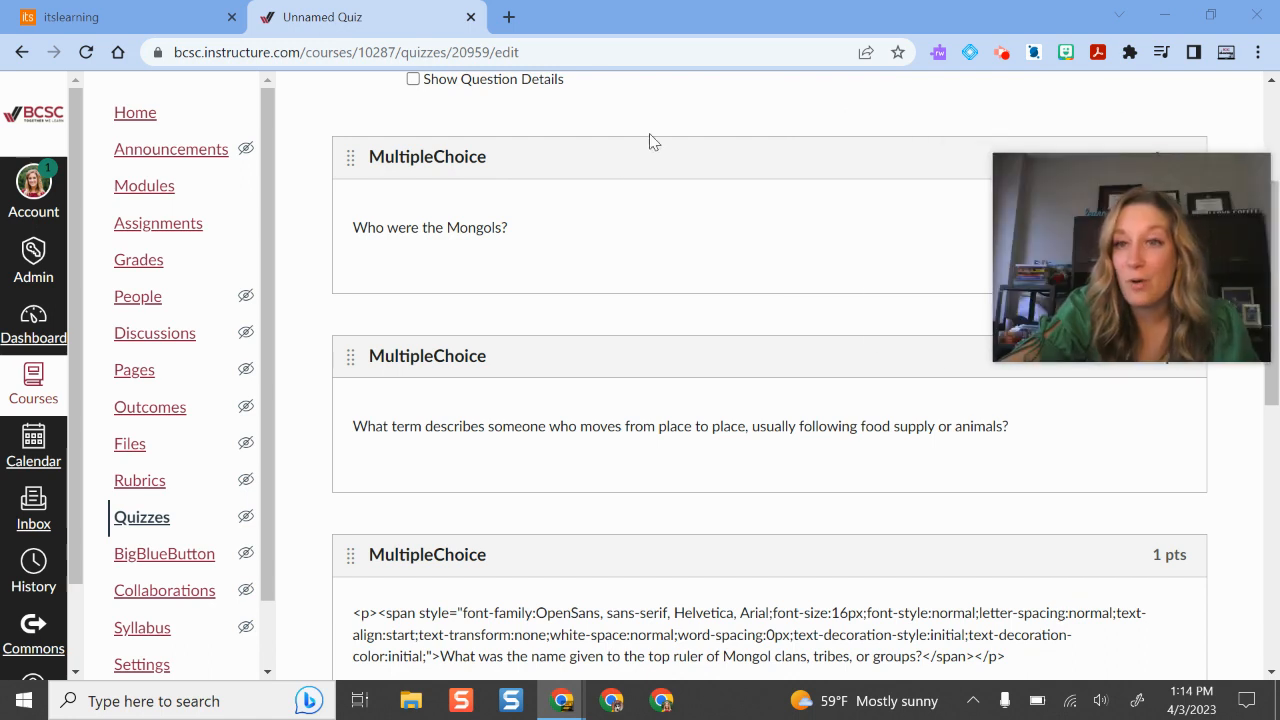